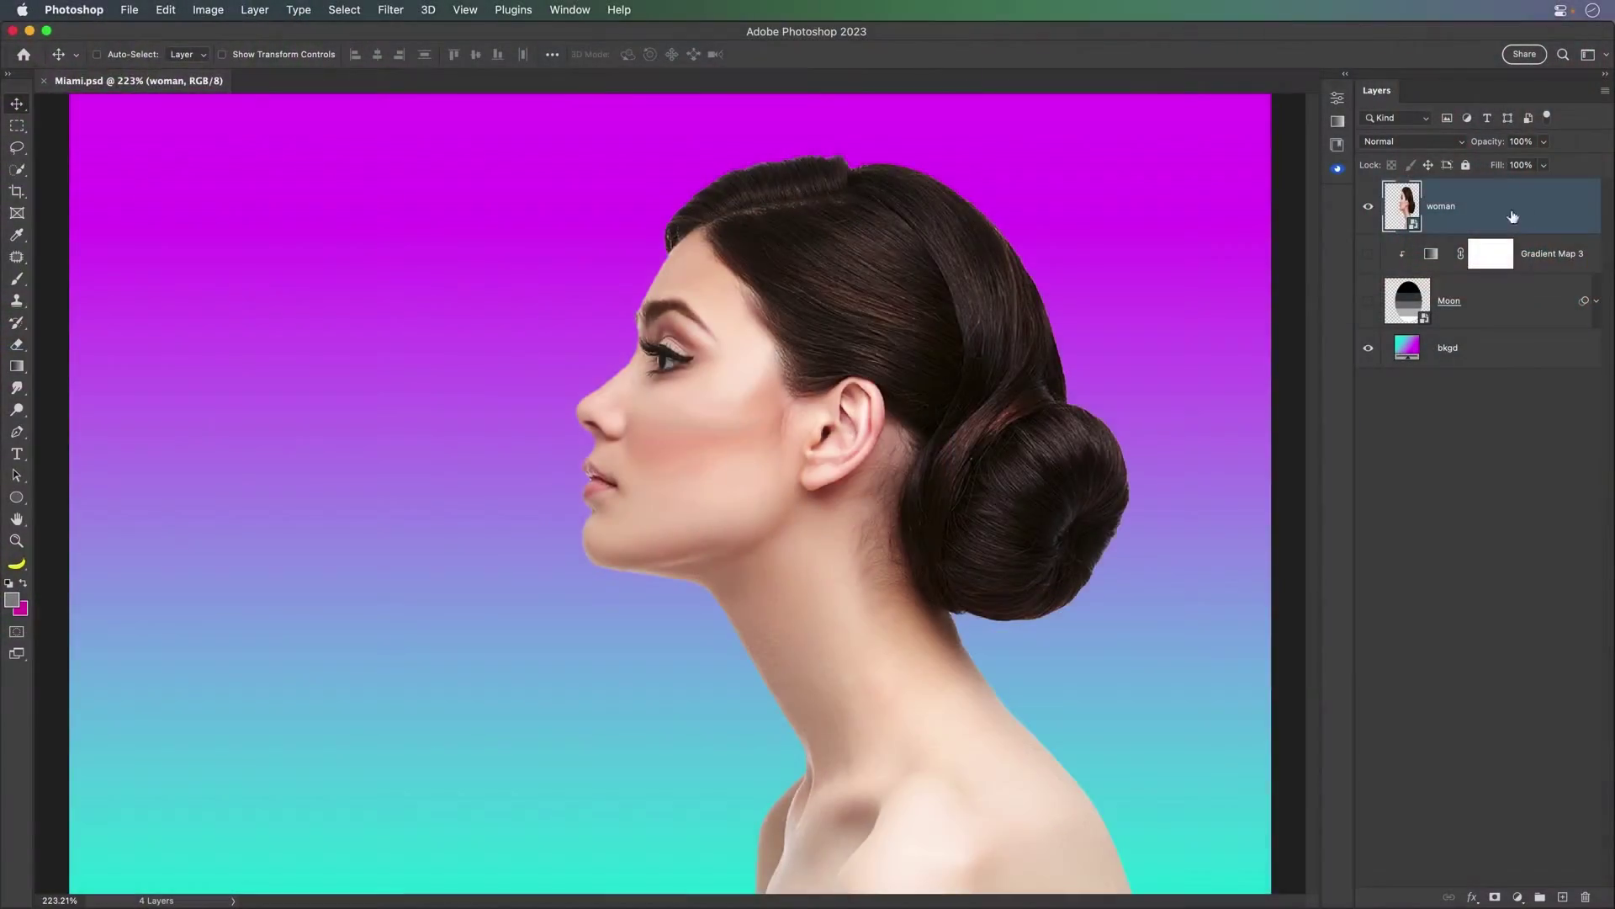
Try the Filter Gallery's Poster Edges filter on the woman layer, inspect its preview up close, and discard it
left_click(392, 10)
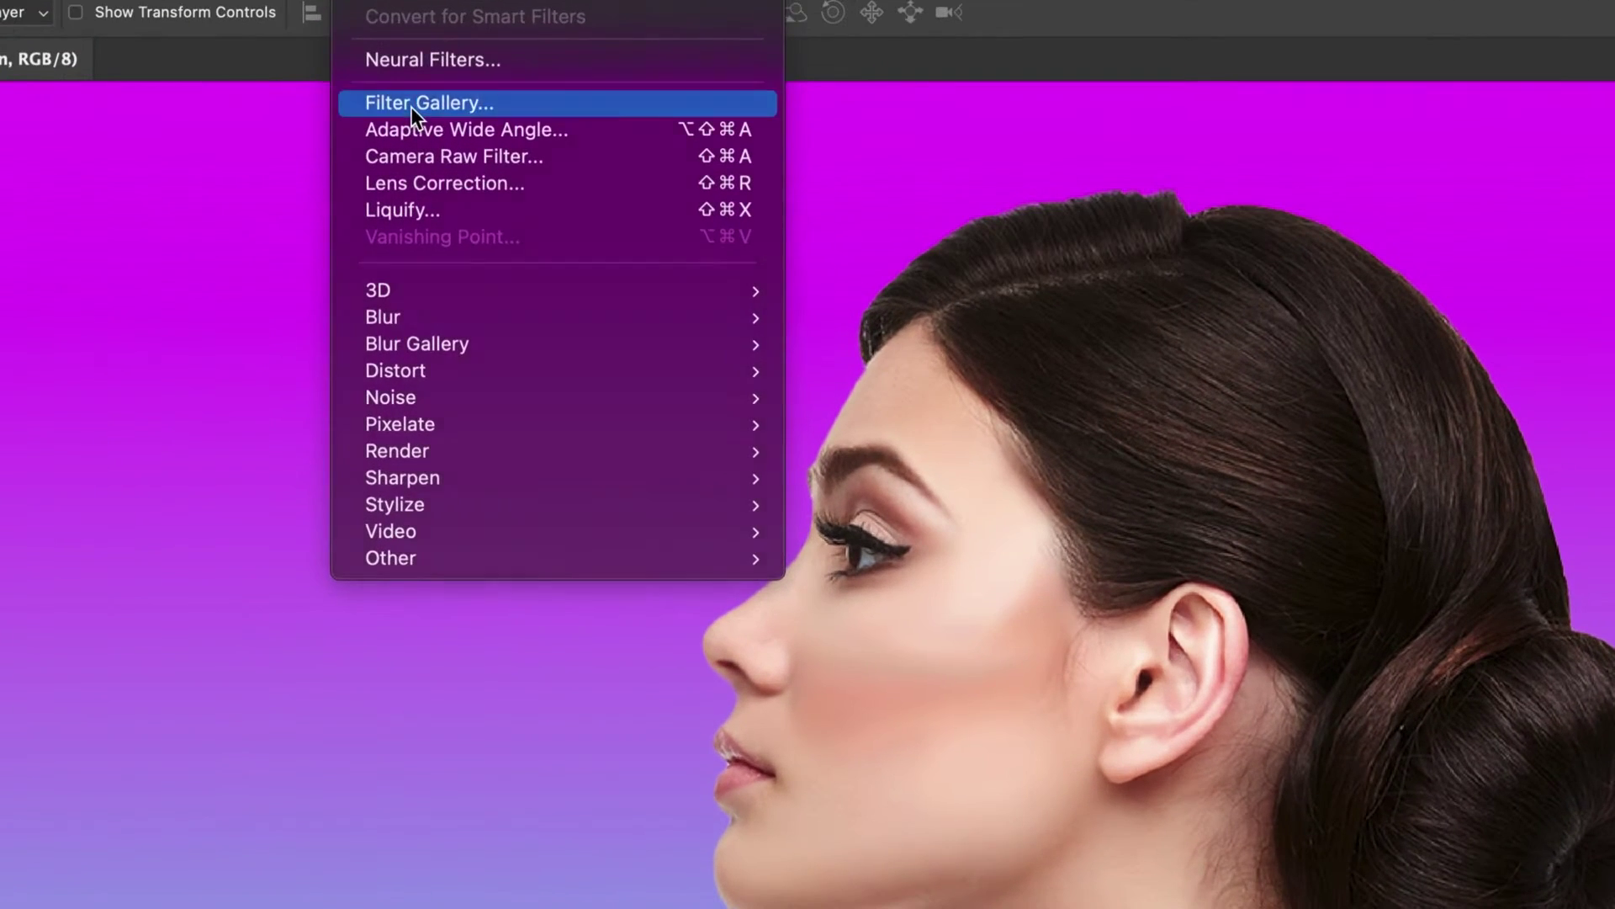
left_click(412, 108)
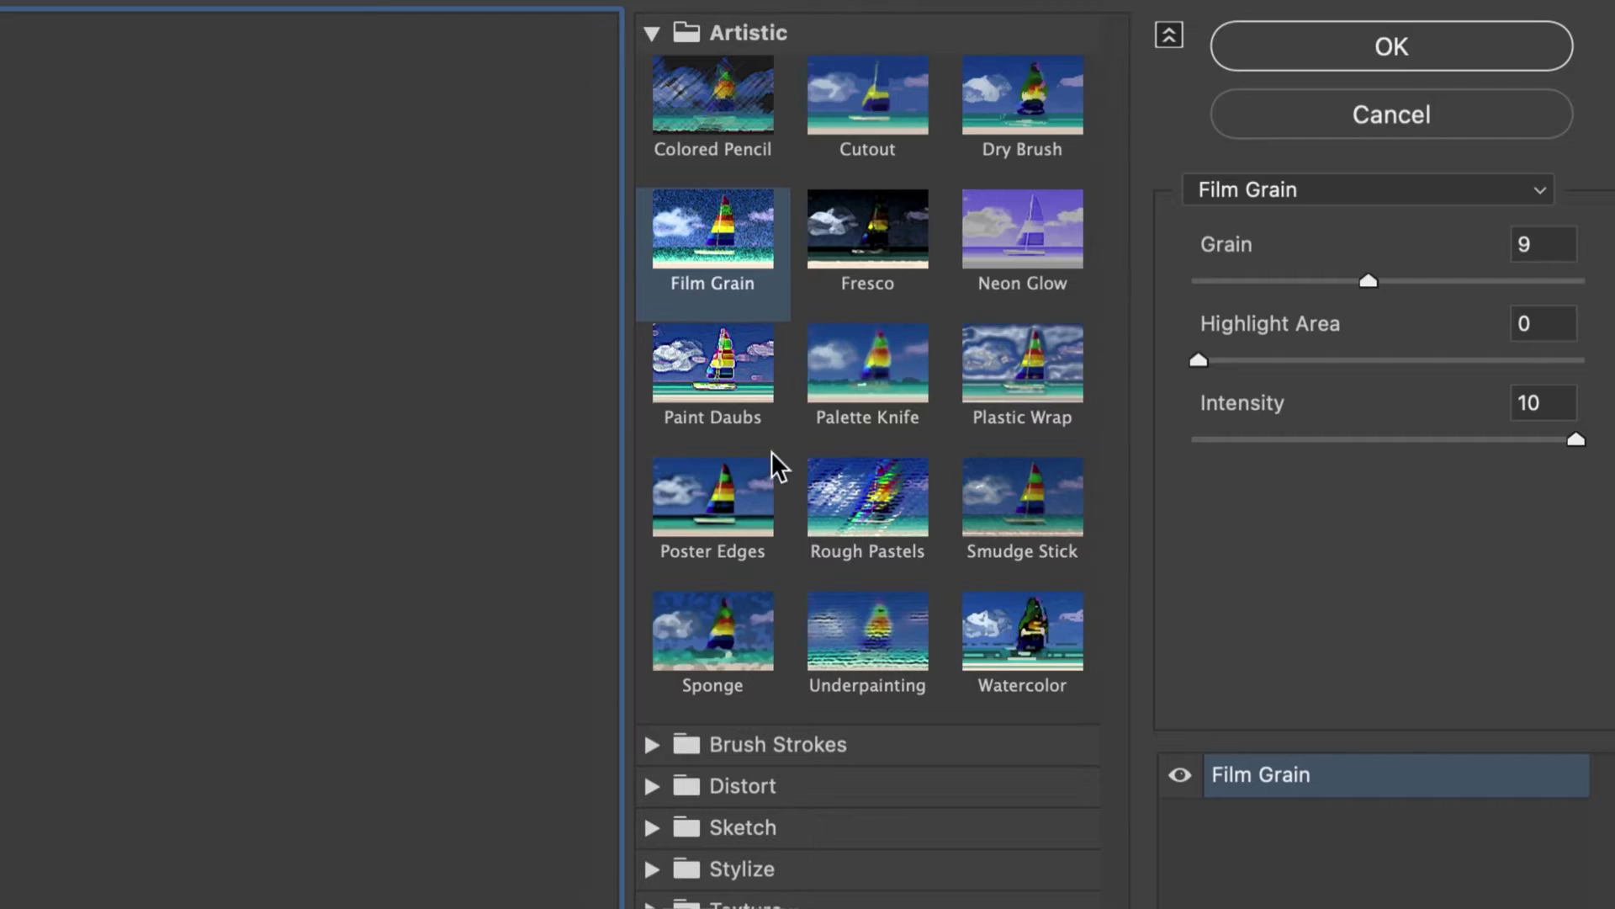
left_click(1207, 266)
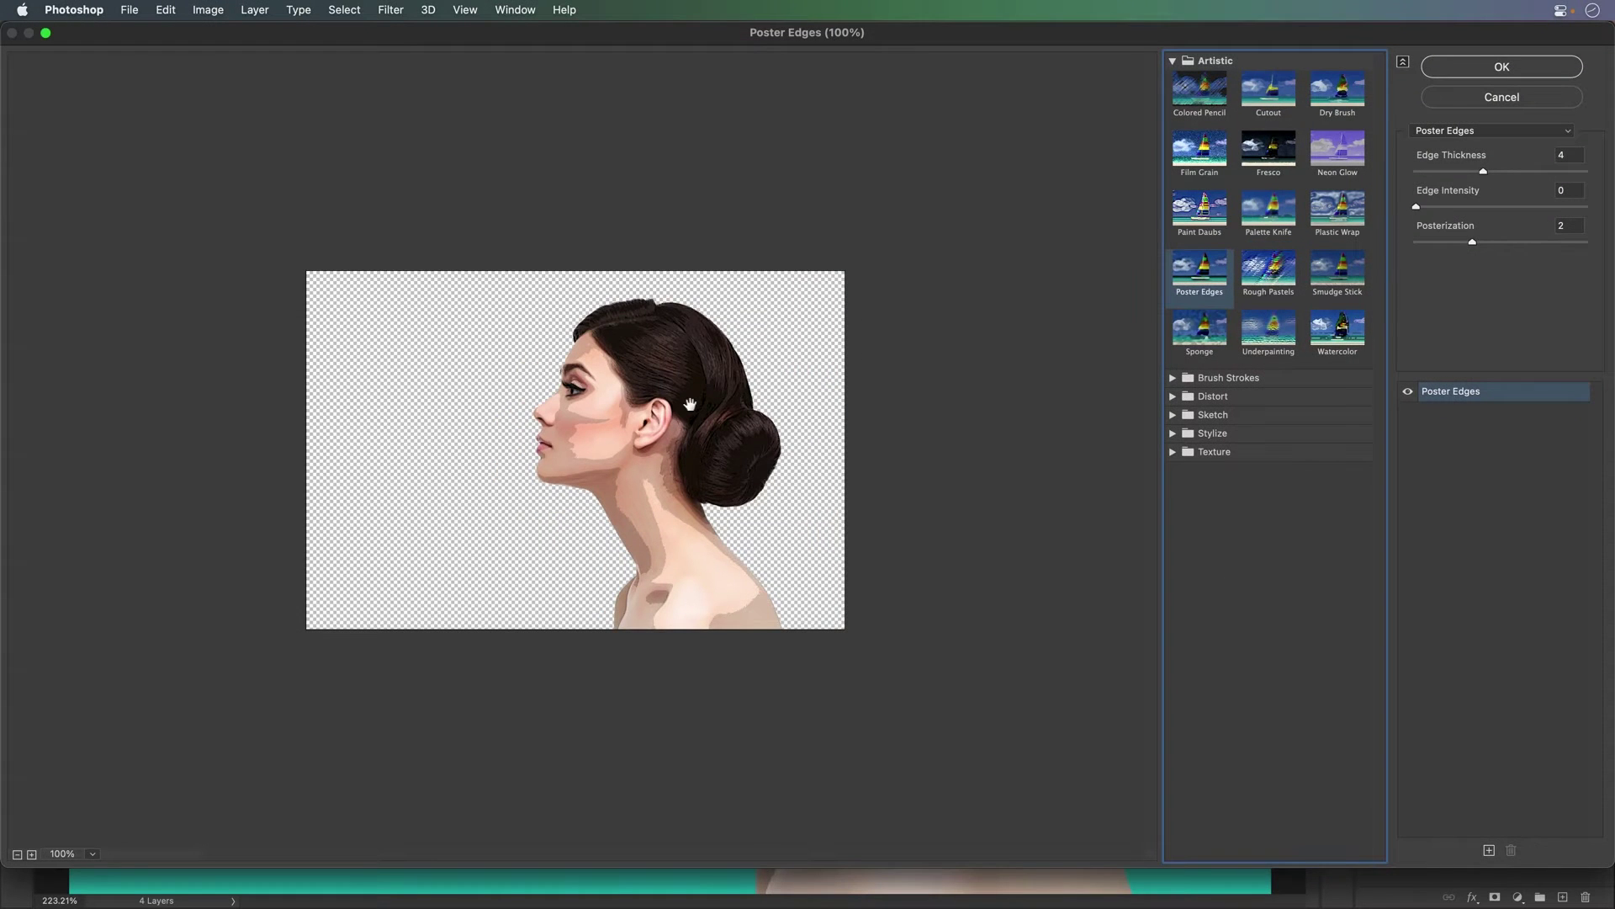
key("super+equal")
key("super+equal")
left_click_drag(679, 335, 522, 508)
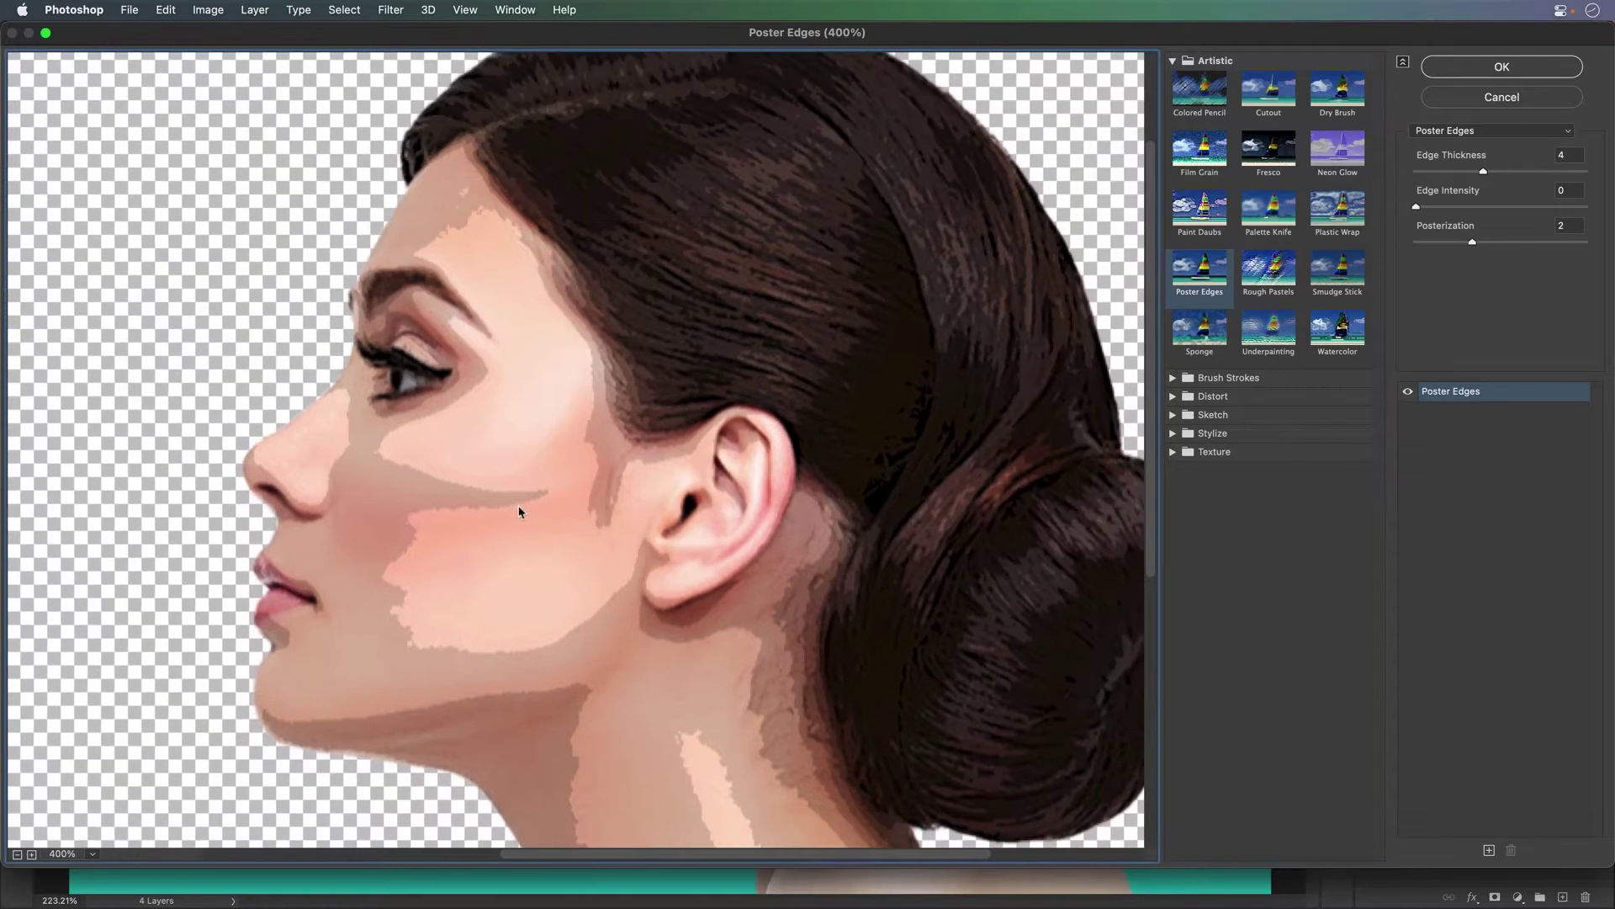
left_click_drag(1418, 208, 1308, 214)
mouse_move(1480, 172)
left_mouse_down()
mouse_move(1434, 178)
mouse_move(1479, 174)
left_mouse_up()
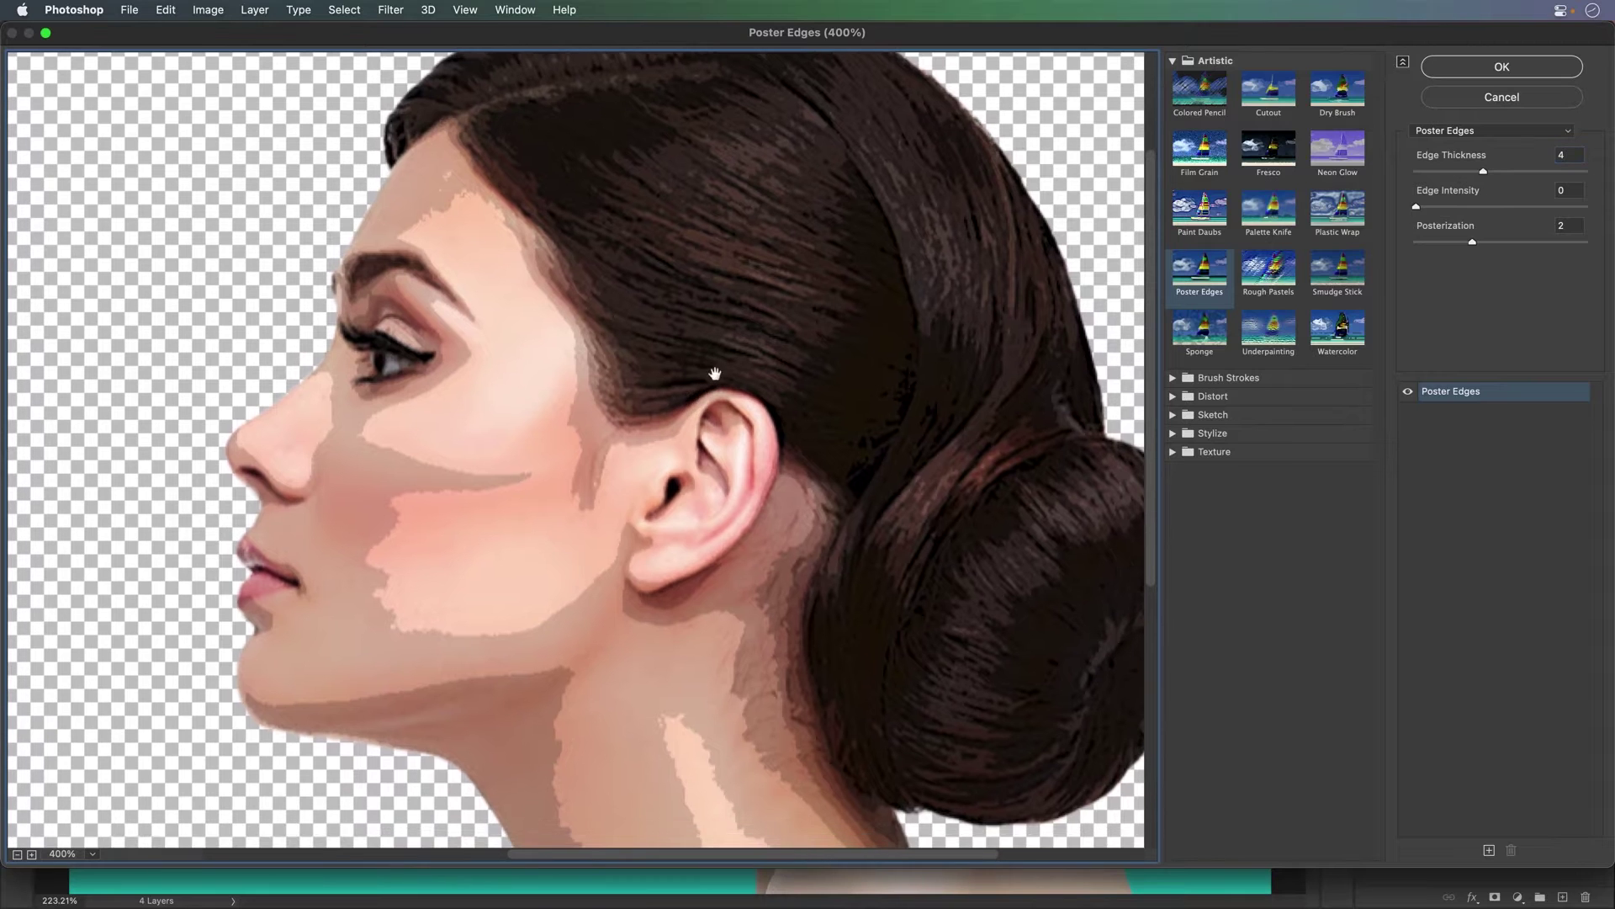
left_click(1511, 97)
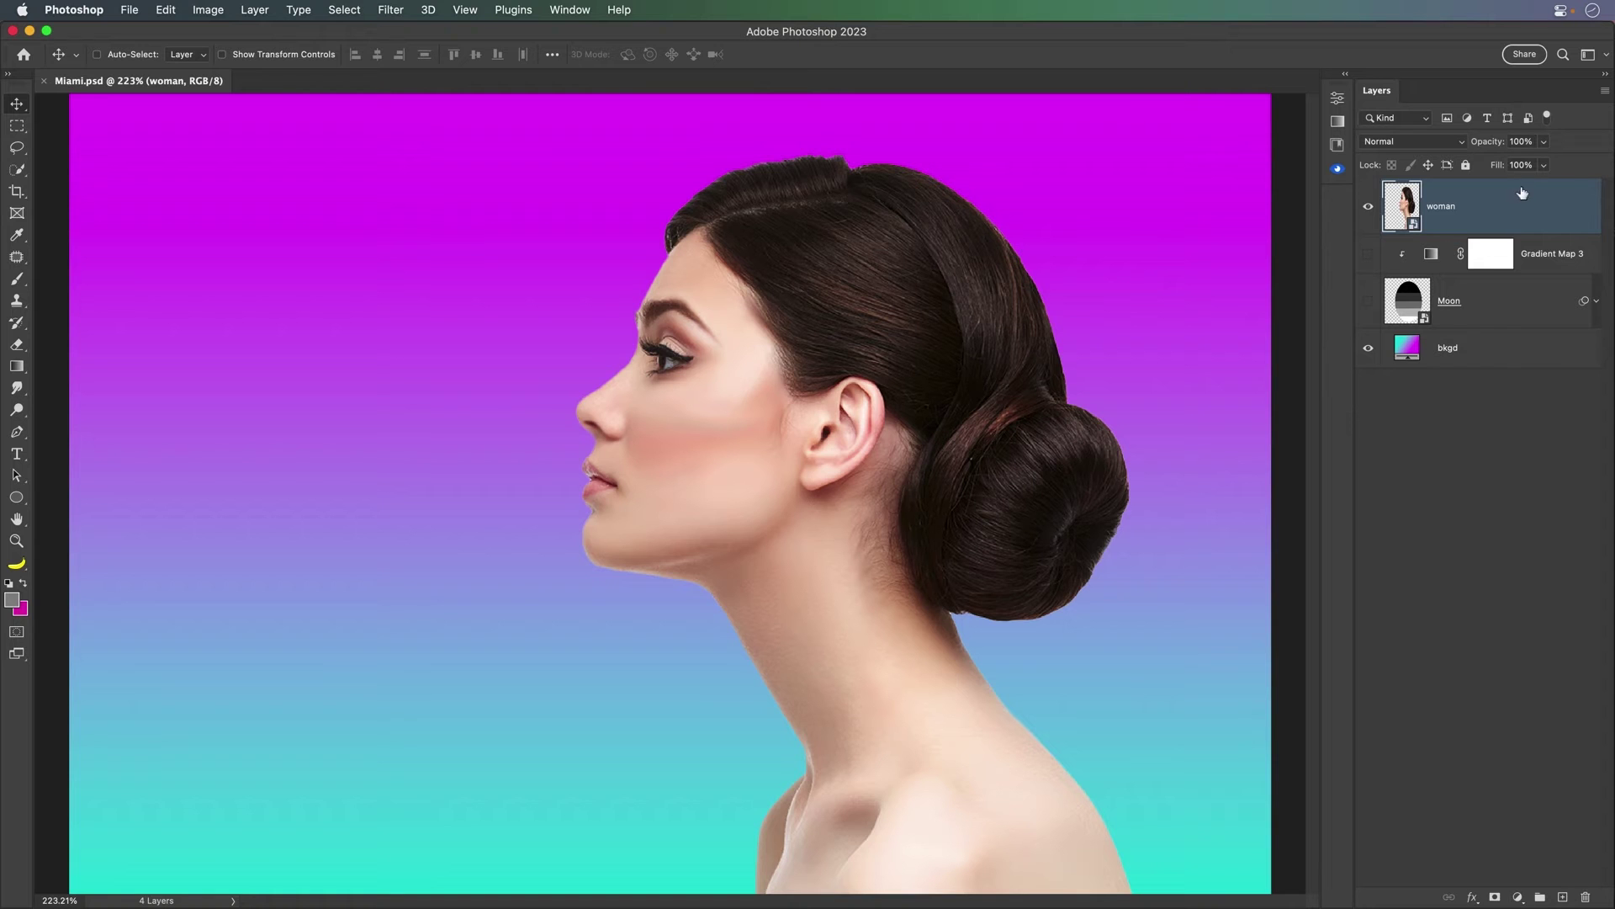
Add a Posterize adjustment layer above the woman layer and clip it to that layer
left_click(1518, 897)
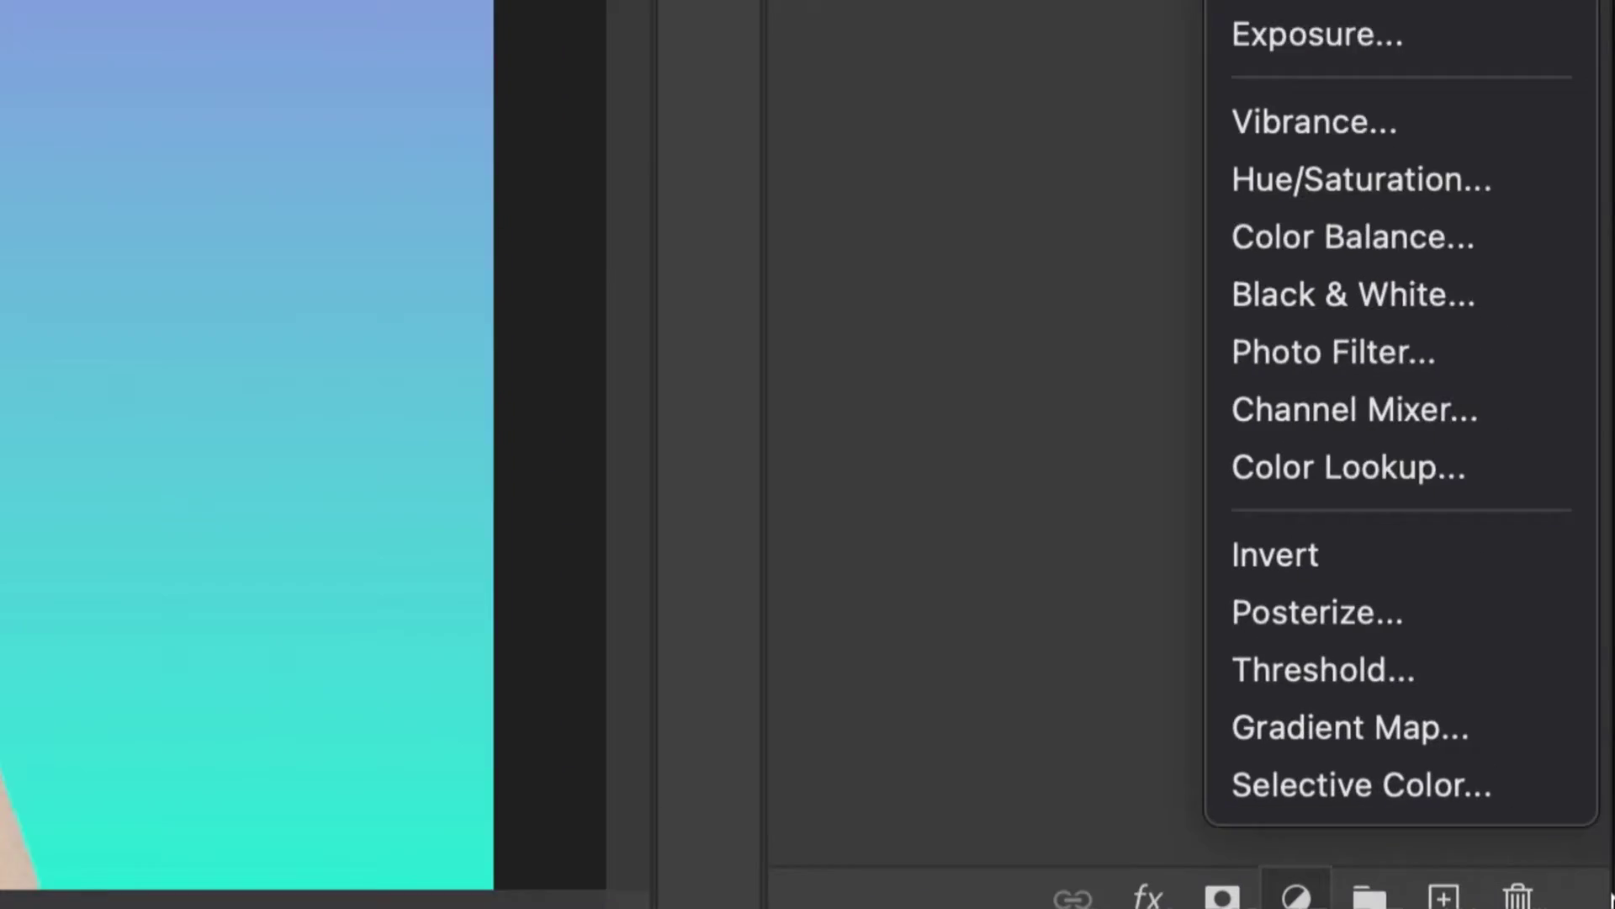
left_click(1547, 809)
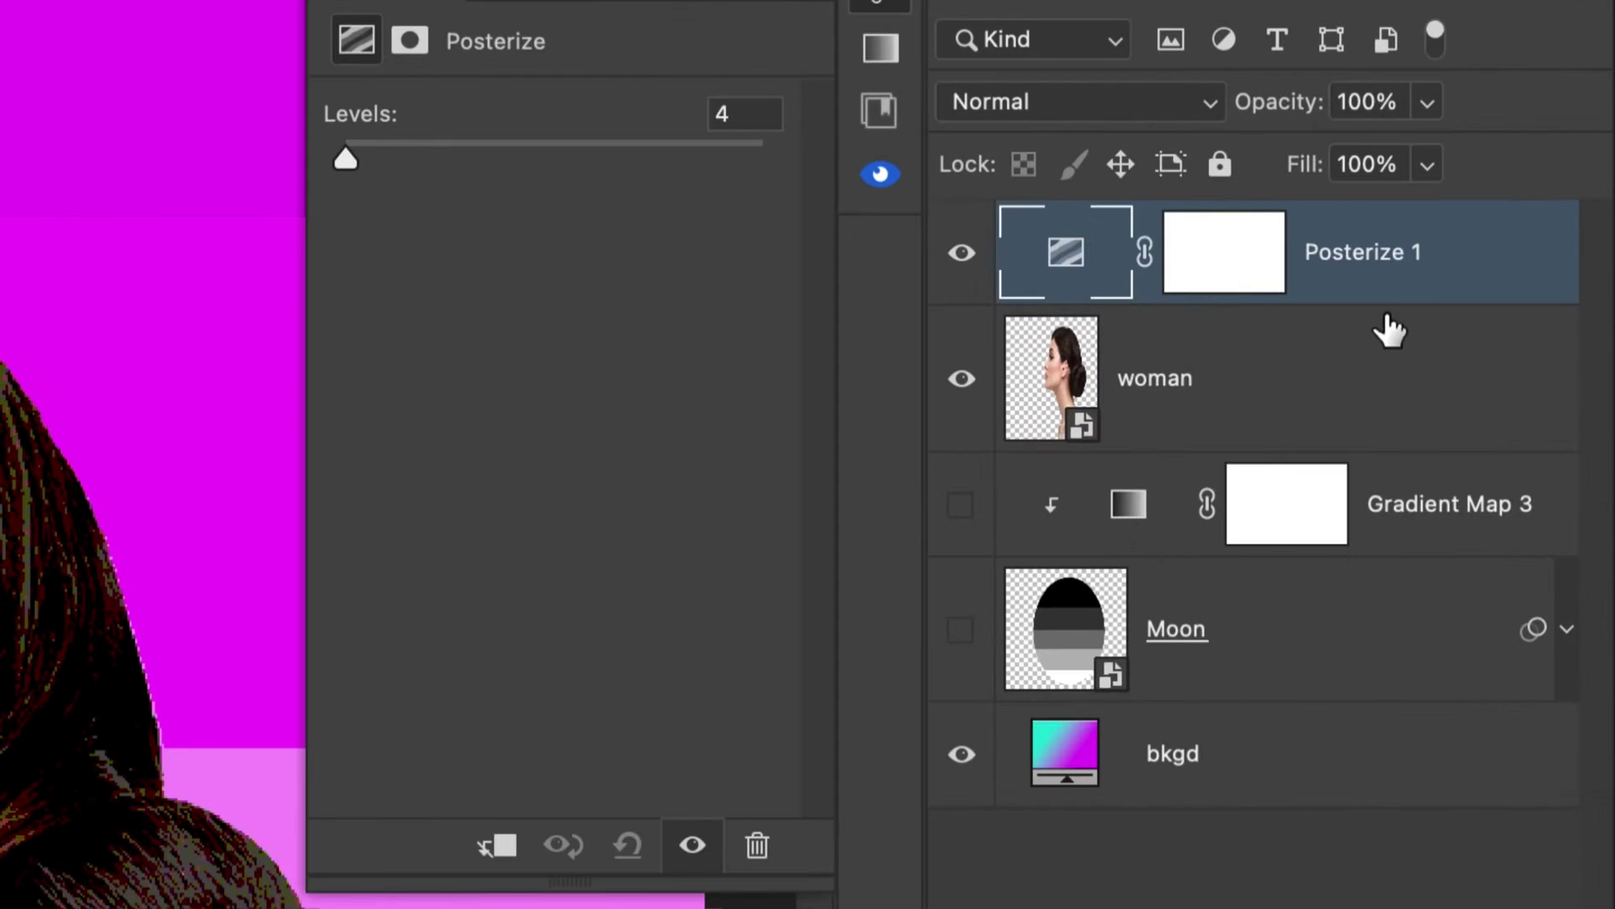
left_click(1388, 302, "alt")
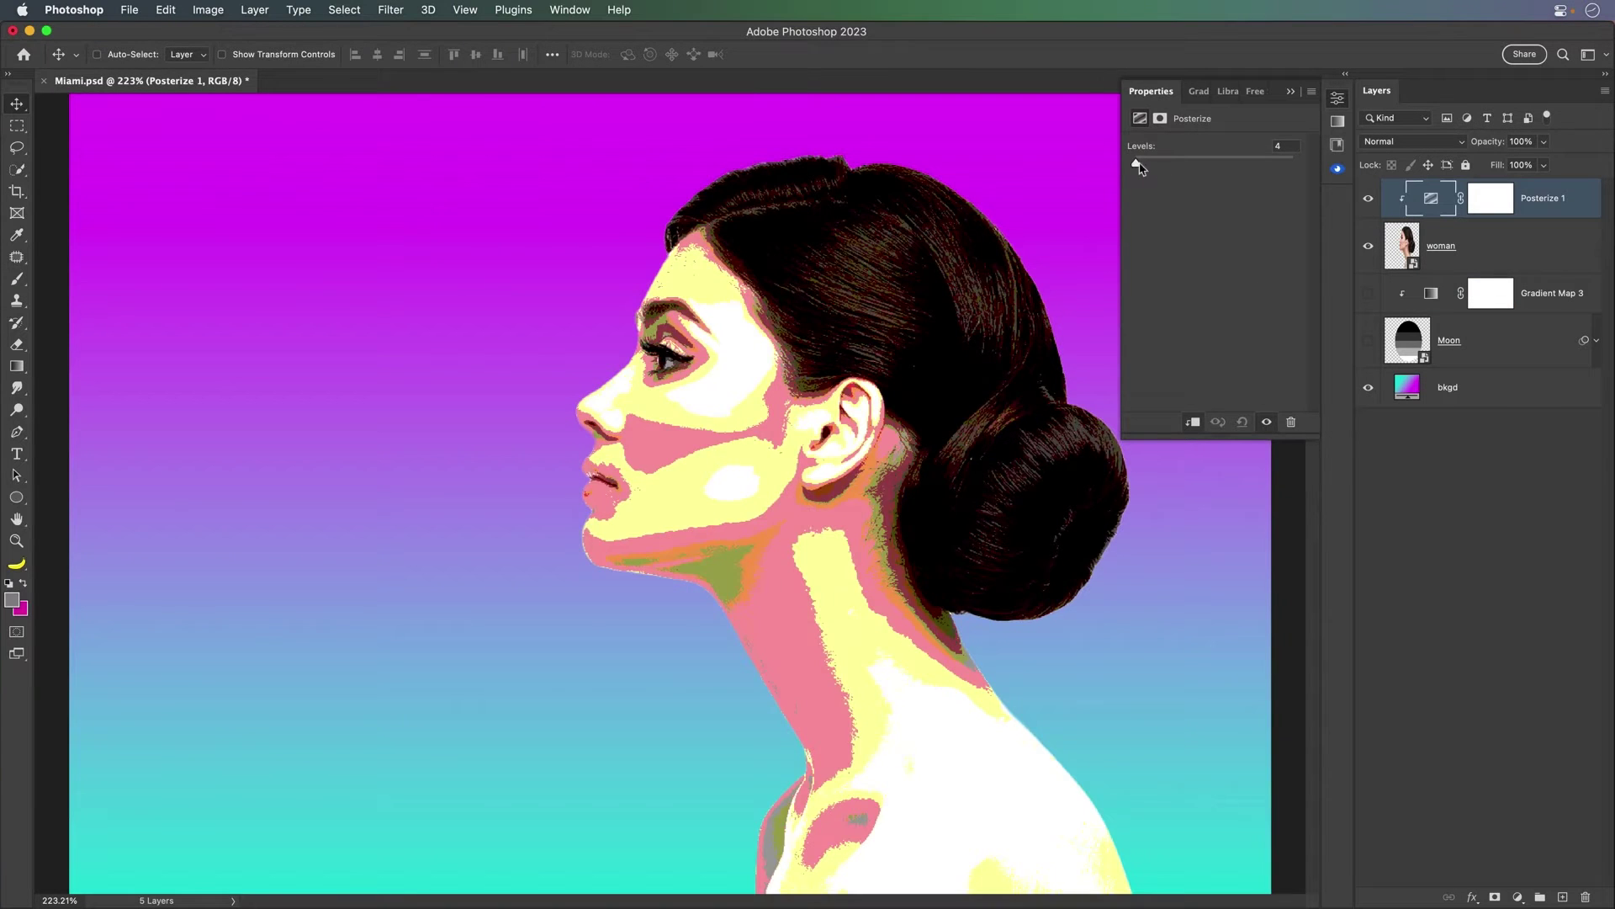
Try different Posterize level counts for the woman and settle on 4 levels
left_click(387, 334)
left_click_drag(1159, 166, 1138, 166)
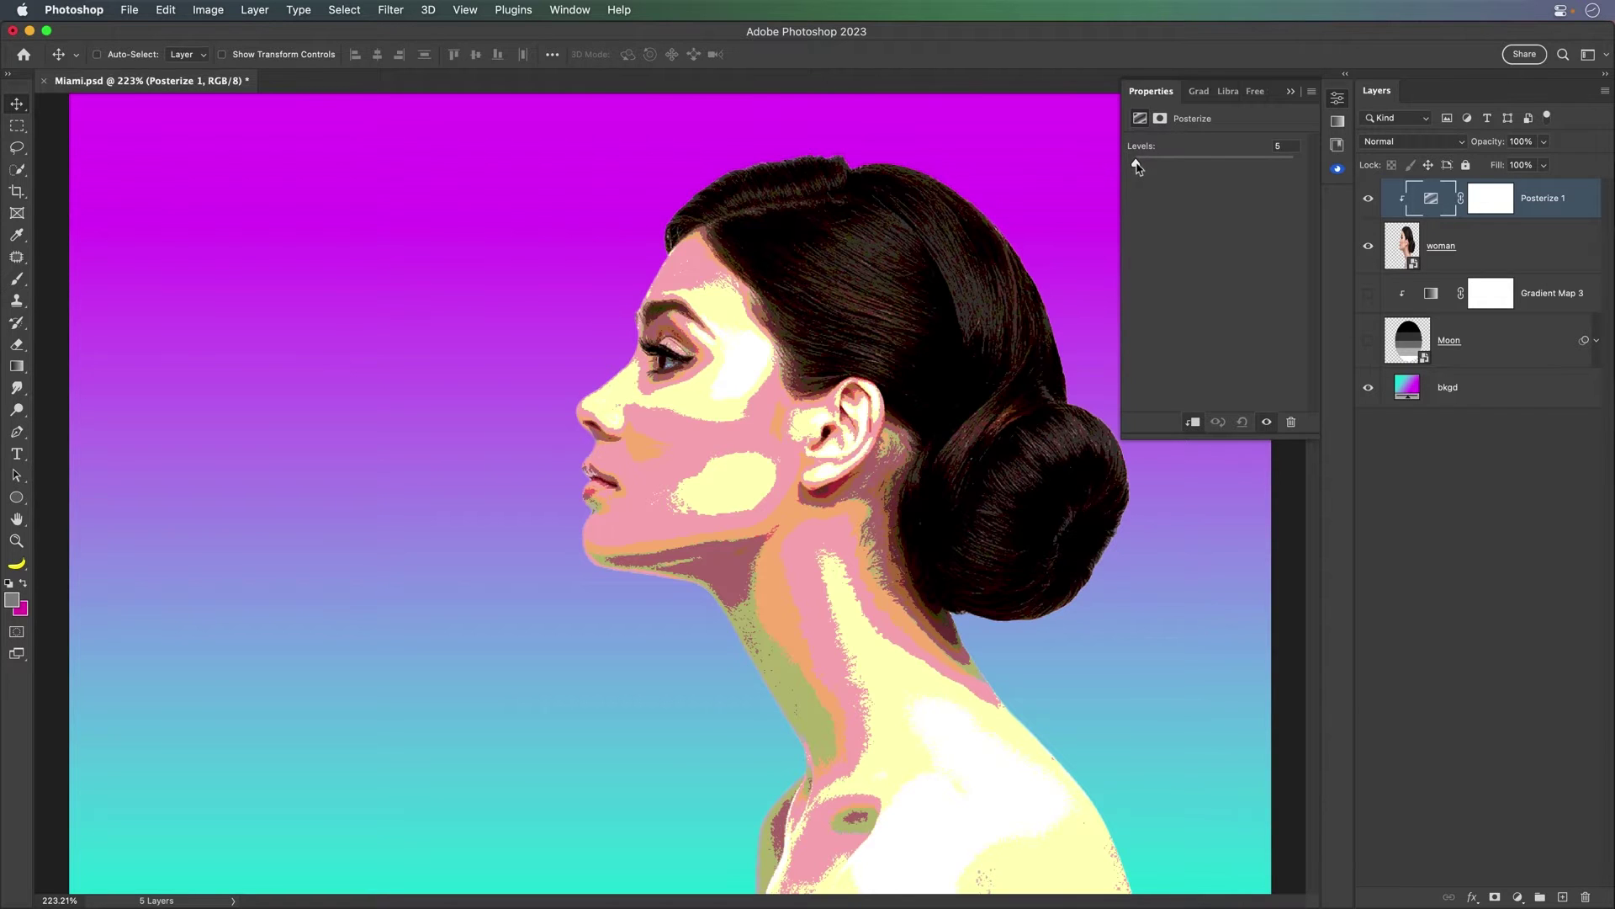
left_click(1283, 146)
key("Down")
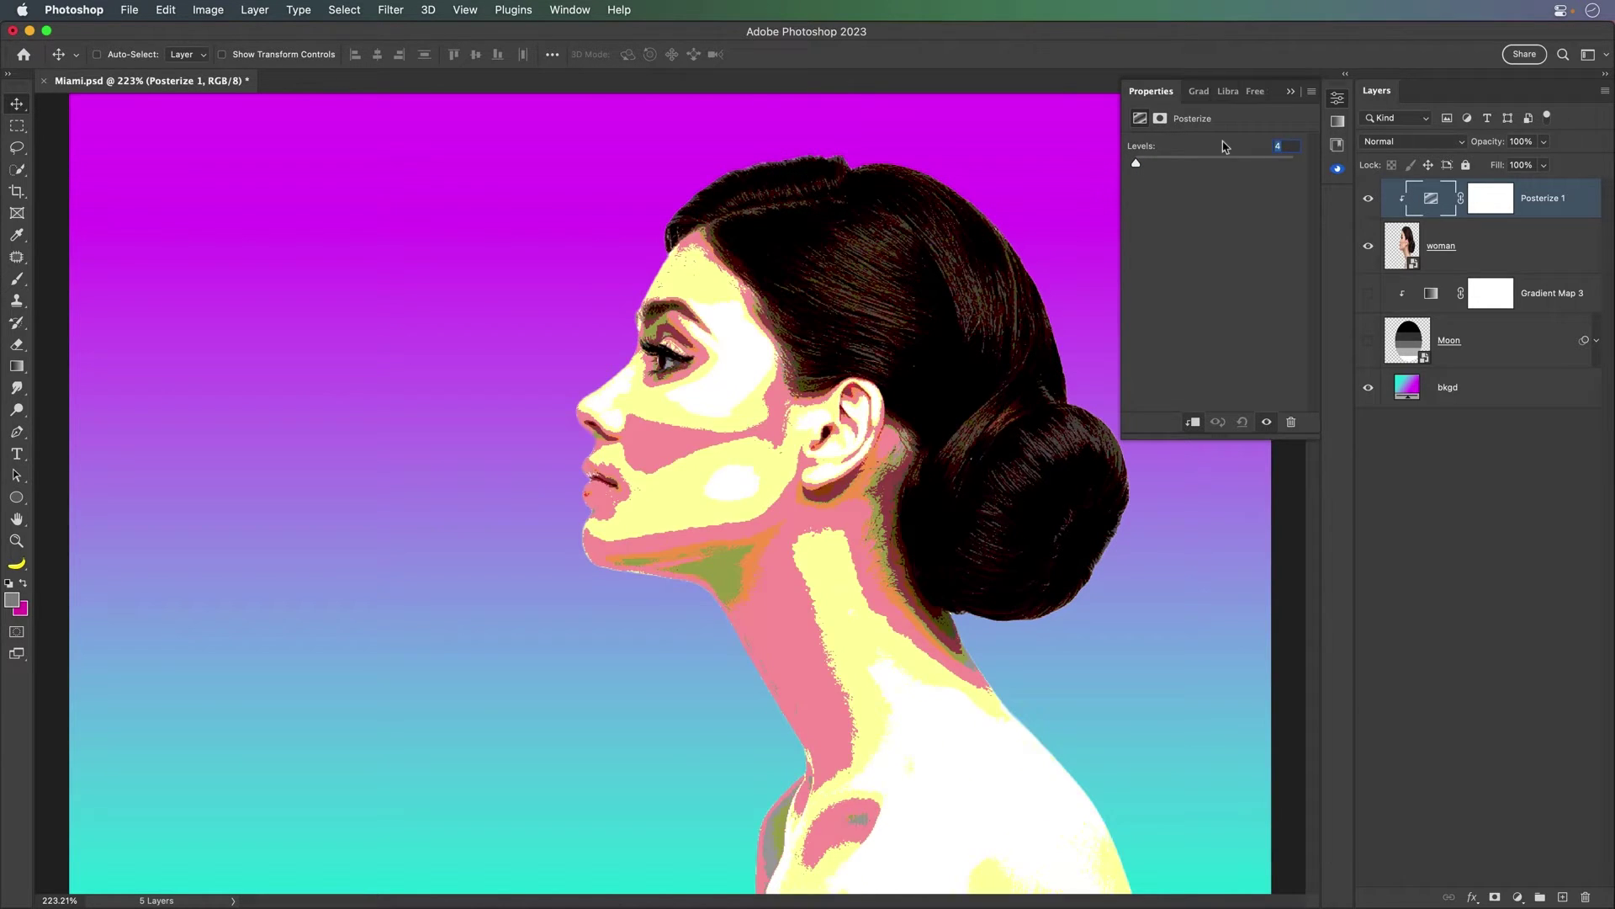
Examine the posterized color edges on the woman's face, ear and neck up close
key("super+equal")
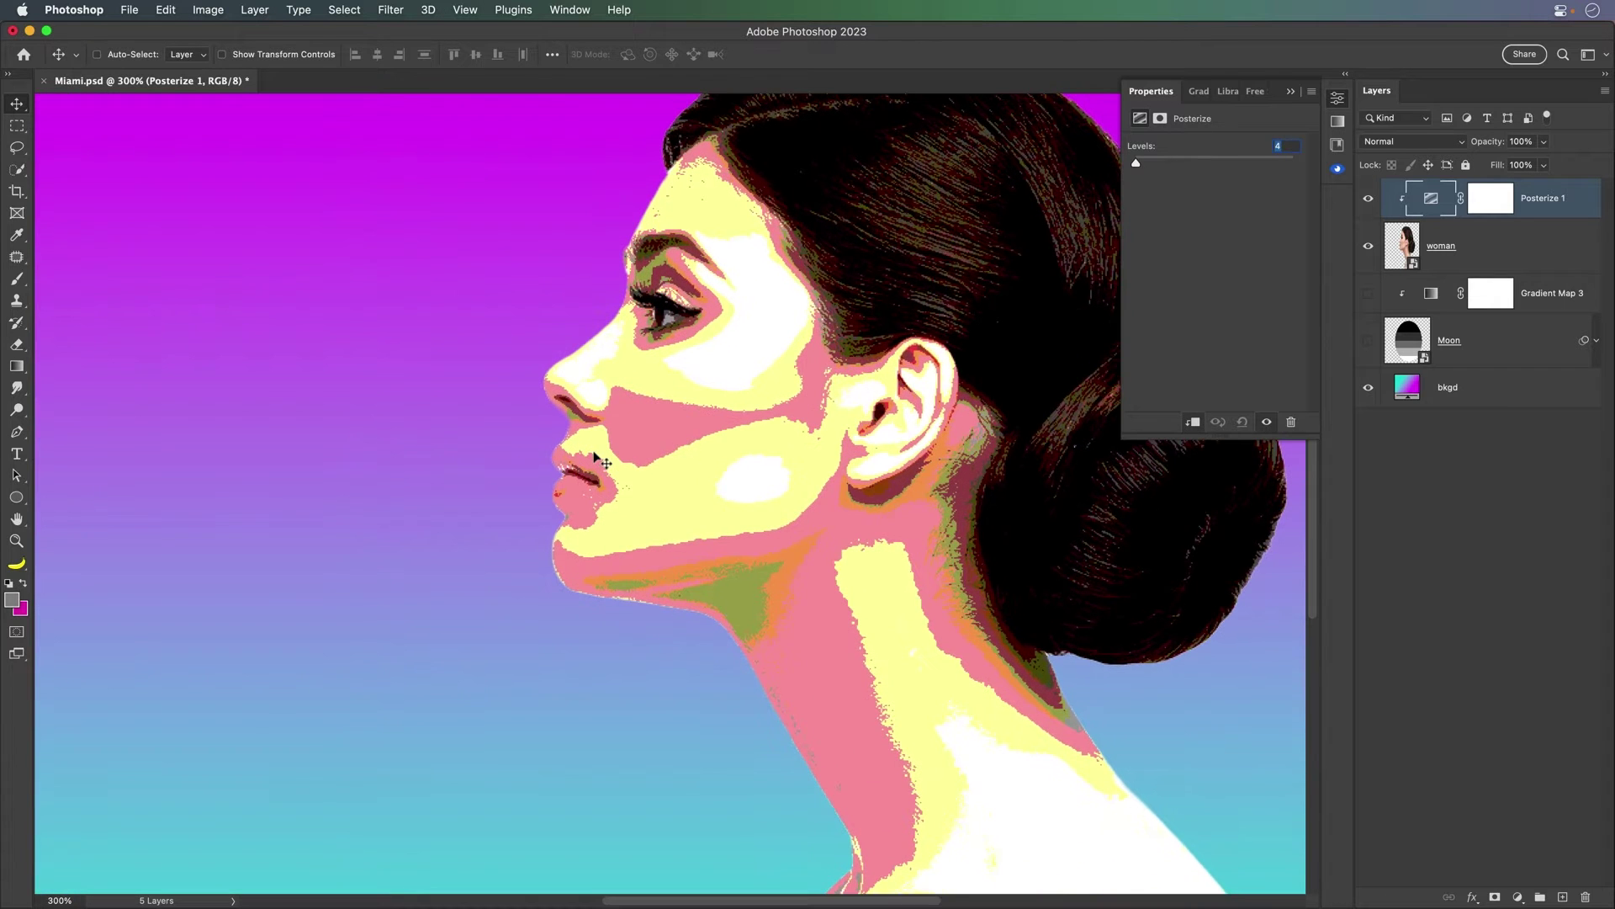
left_click(1425, 575)
key("super+equal")
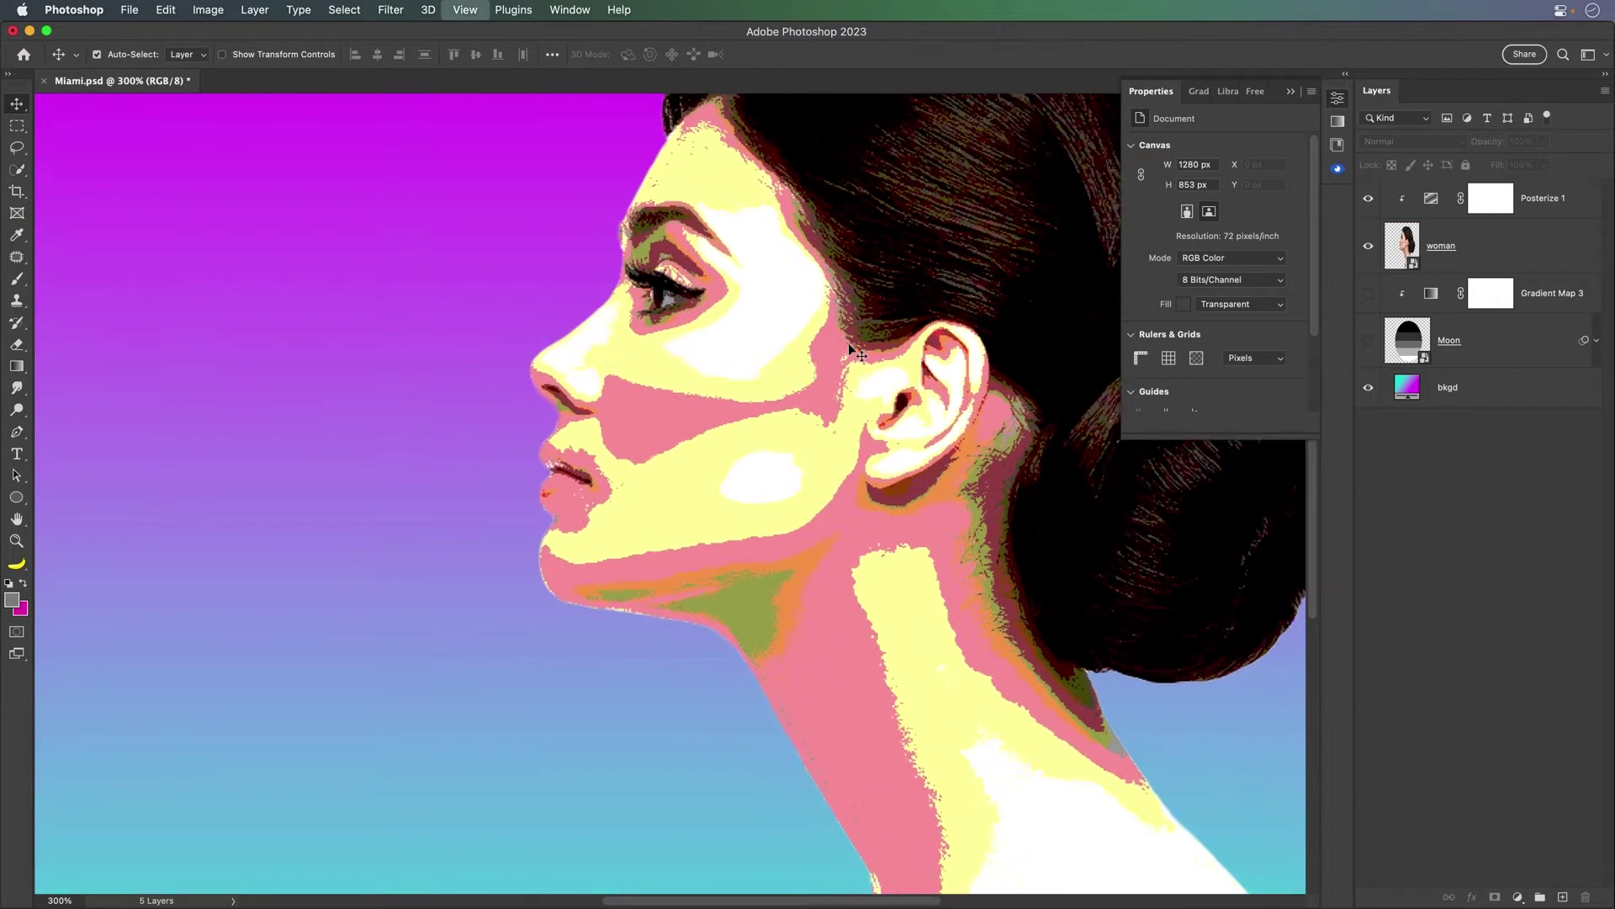
left_click_drag(699, 322, 626, 386)
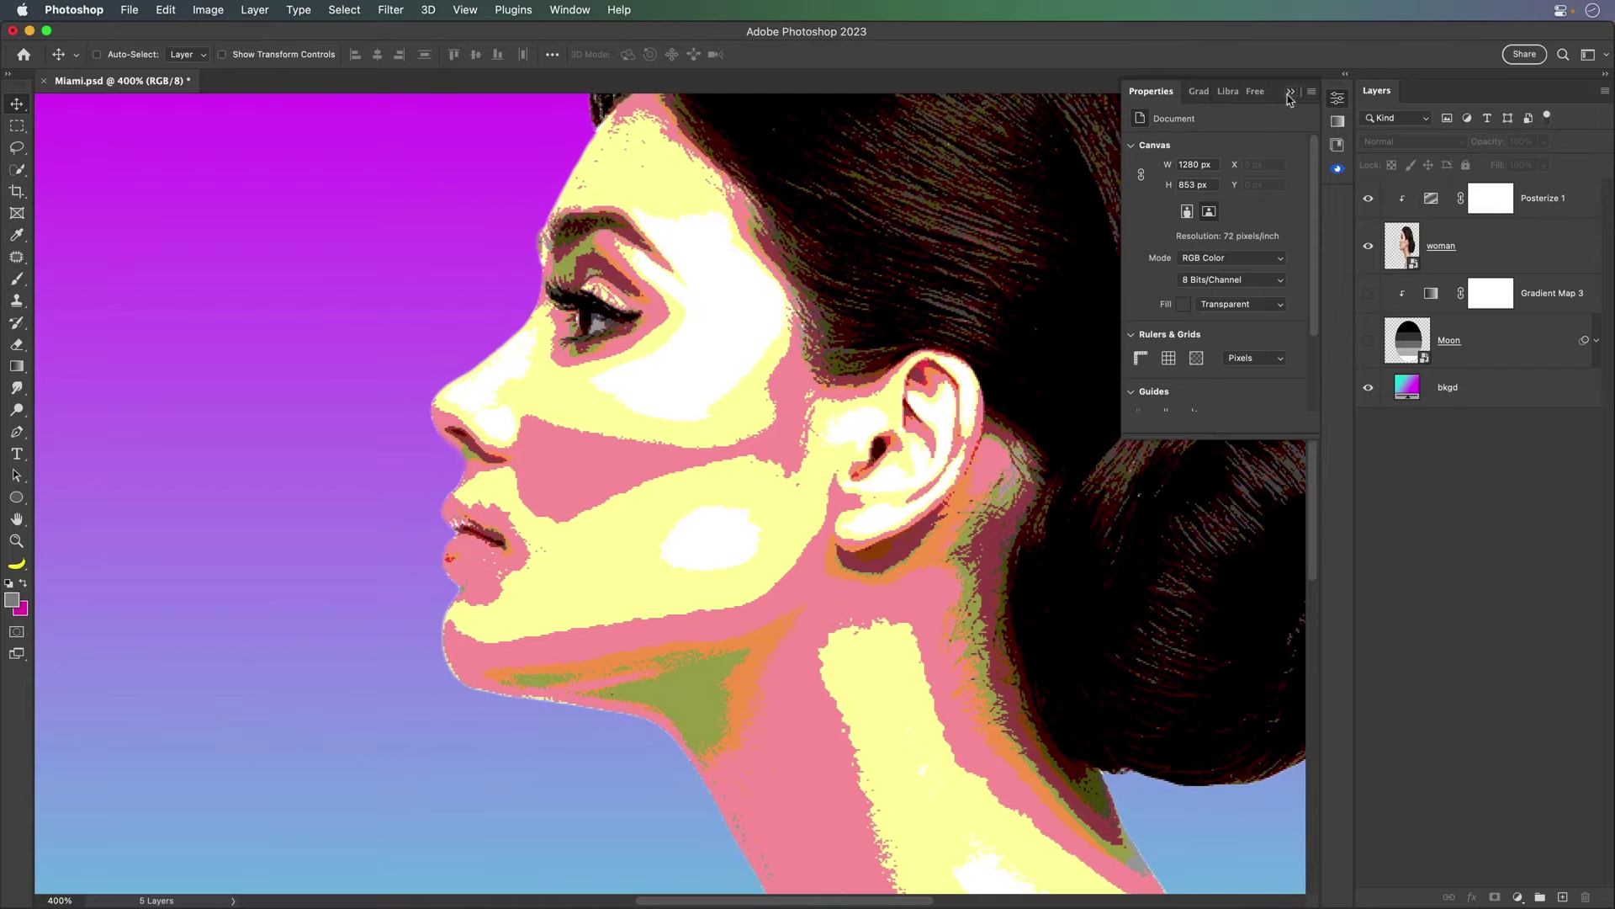
left_click(1290, 95)
scroll(592, 432, "up", 1)
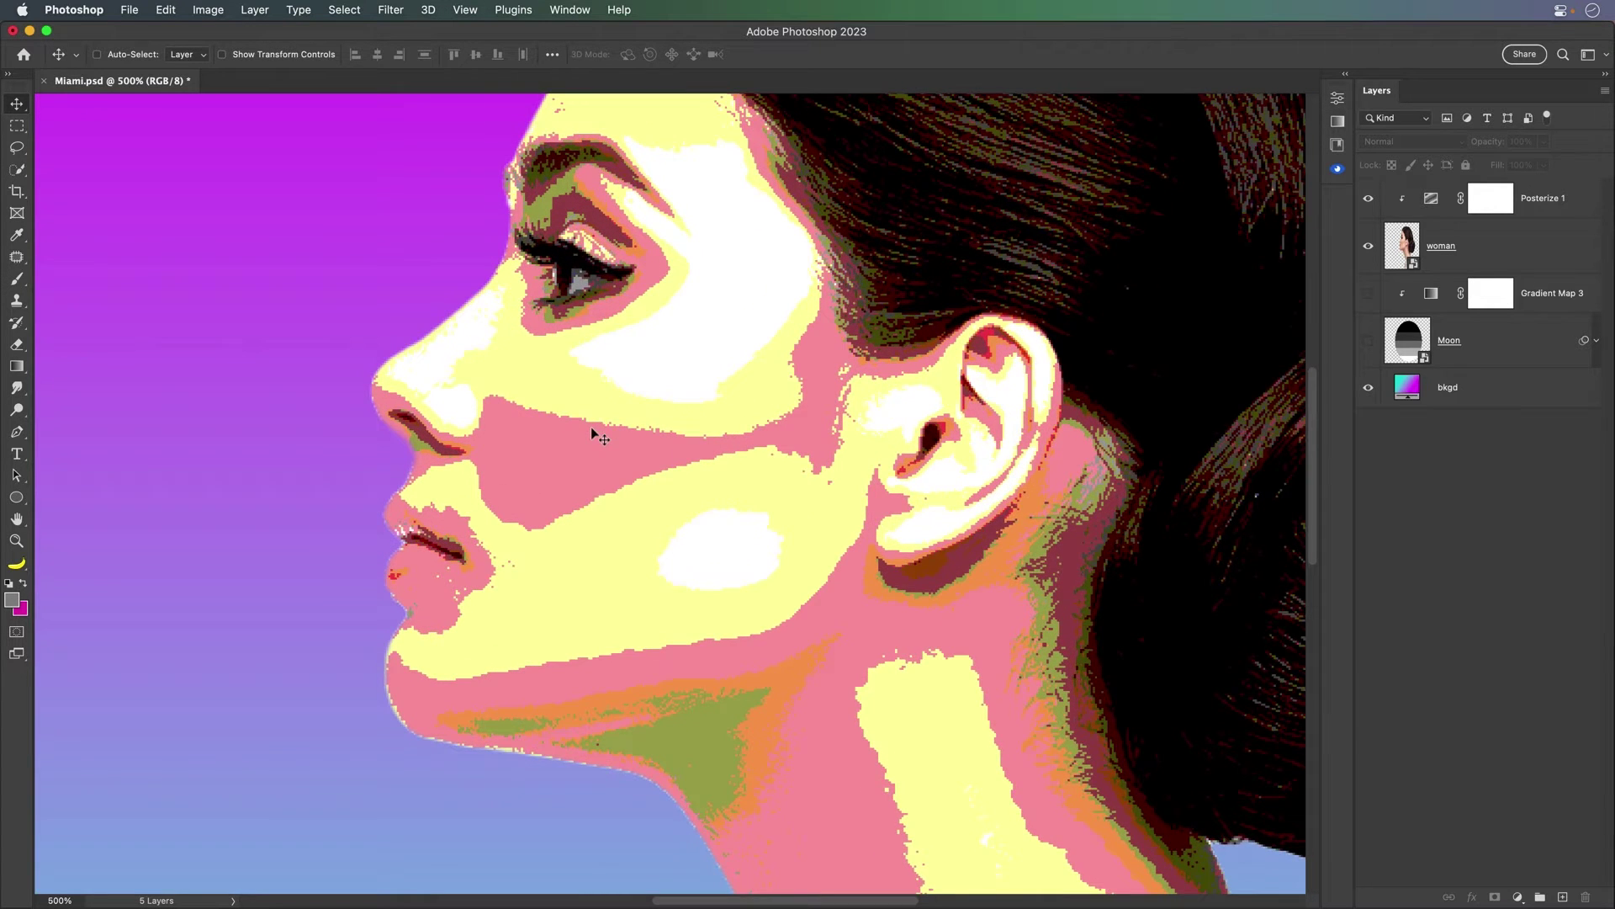
left_click_drag(684, 572, 557, 436)
Apply a Gaussian Blur smart filter with a 3.5-pixel radius to the woman layer
left_click(1490, 257)
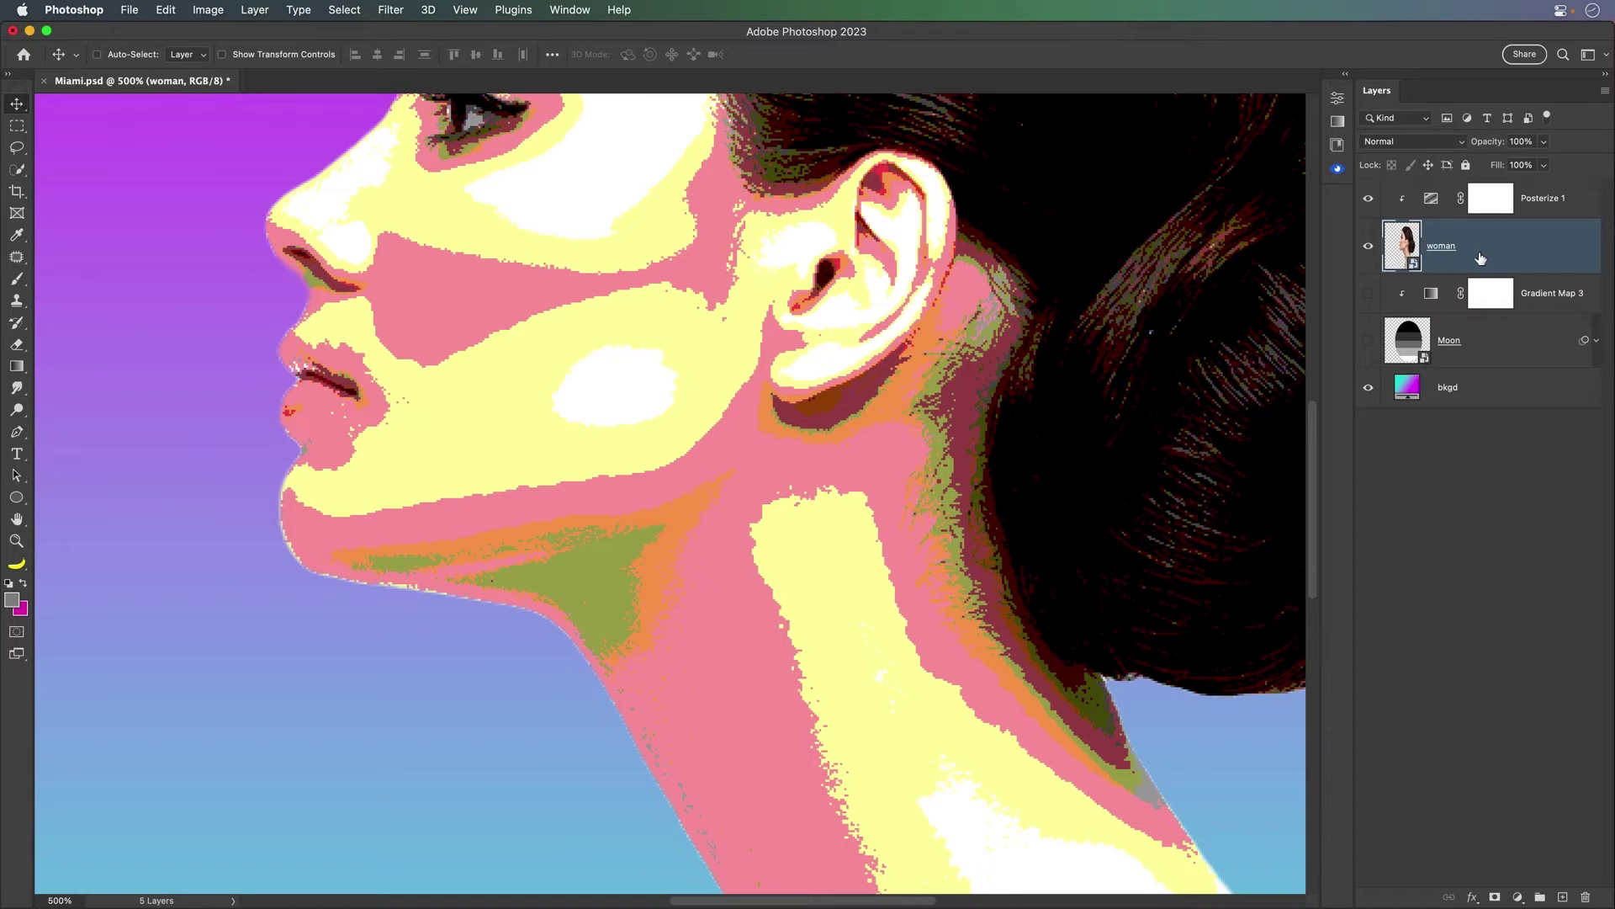
left_click(390, 10)
mouse_move(447, 229)
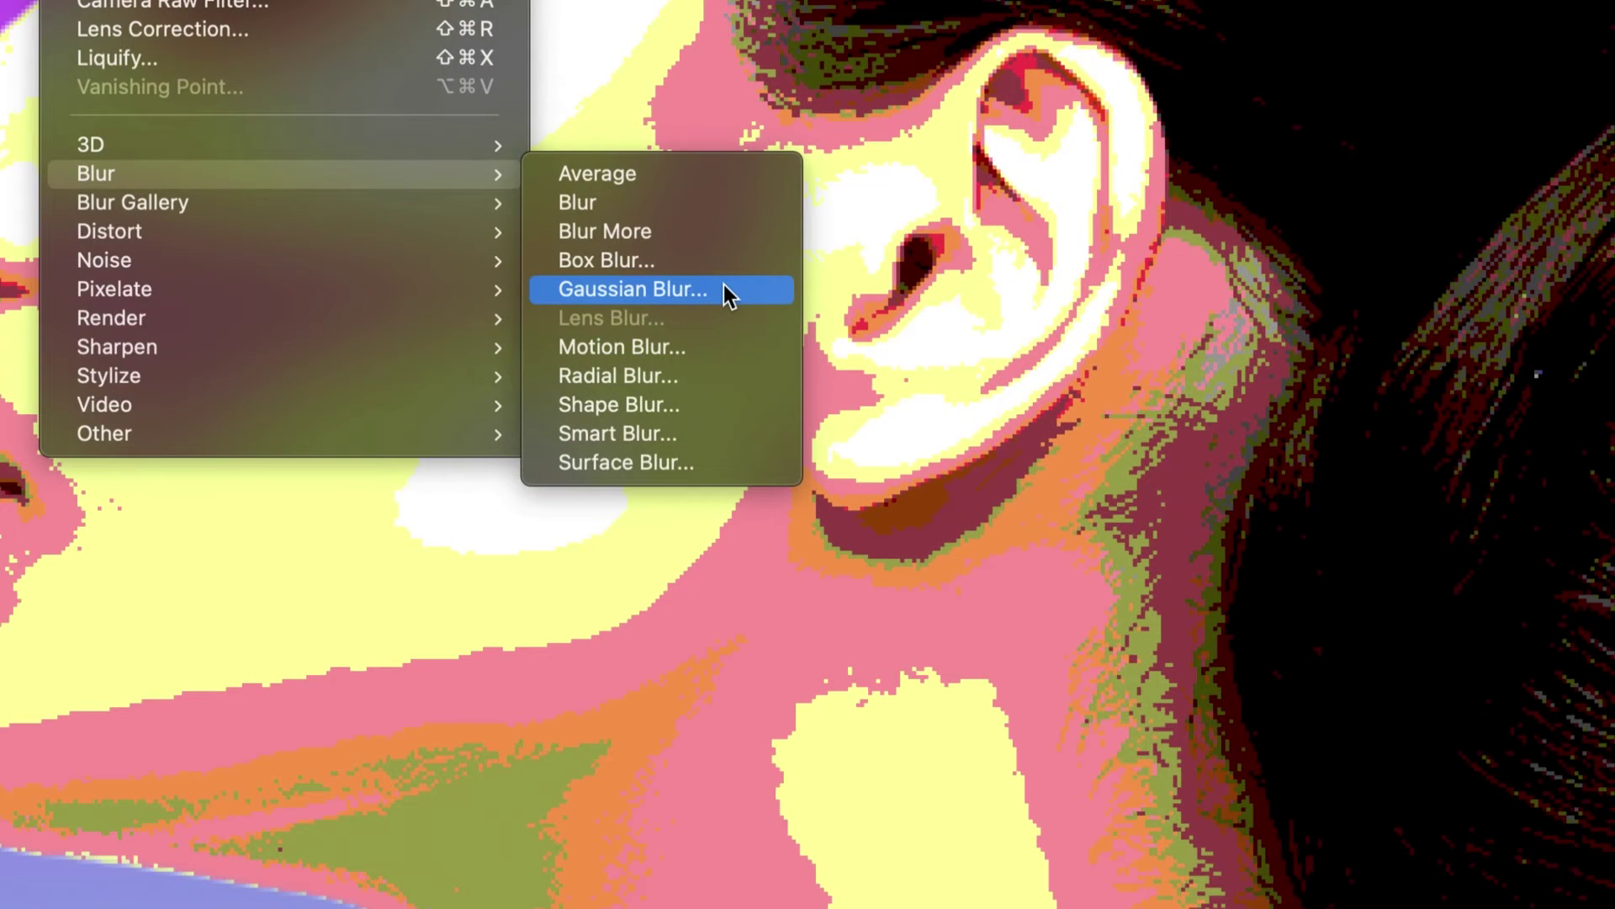
left_click(723, 289)
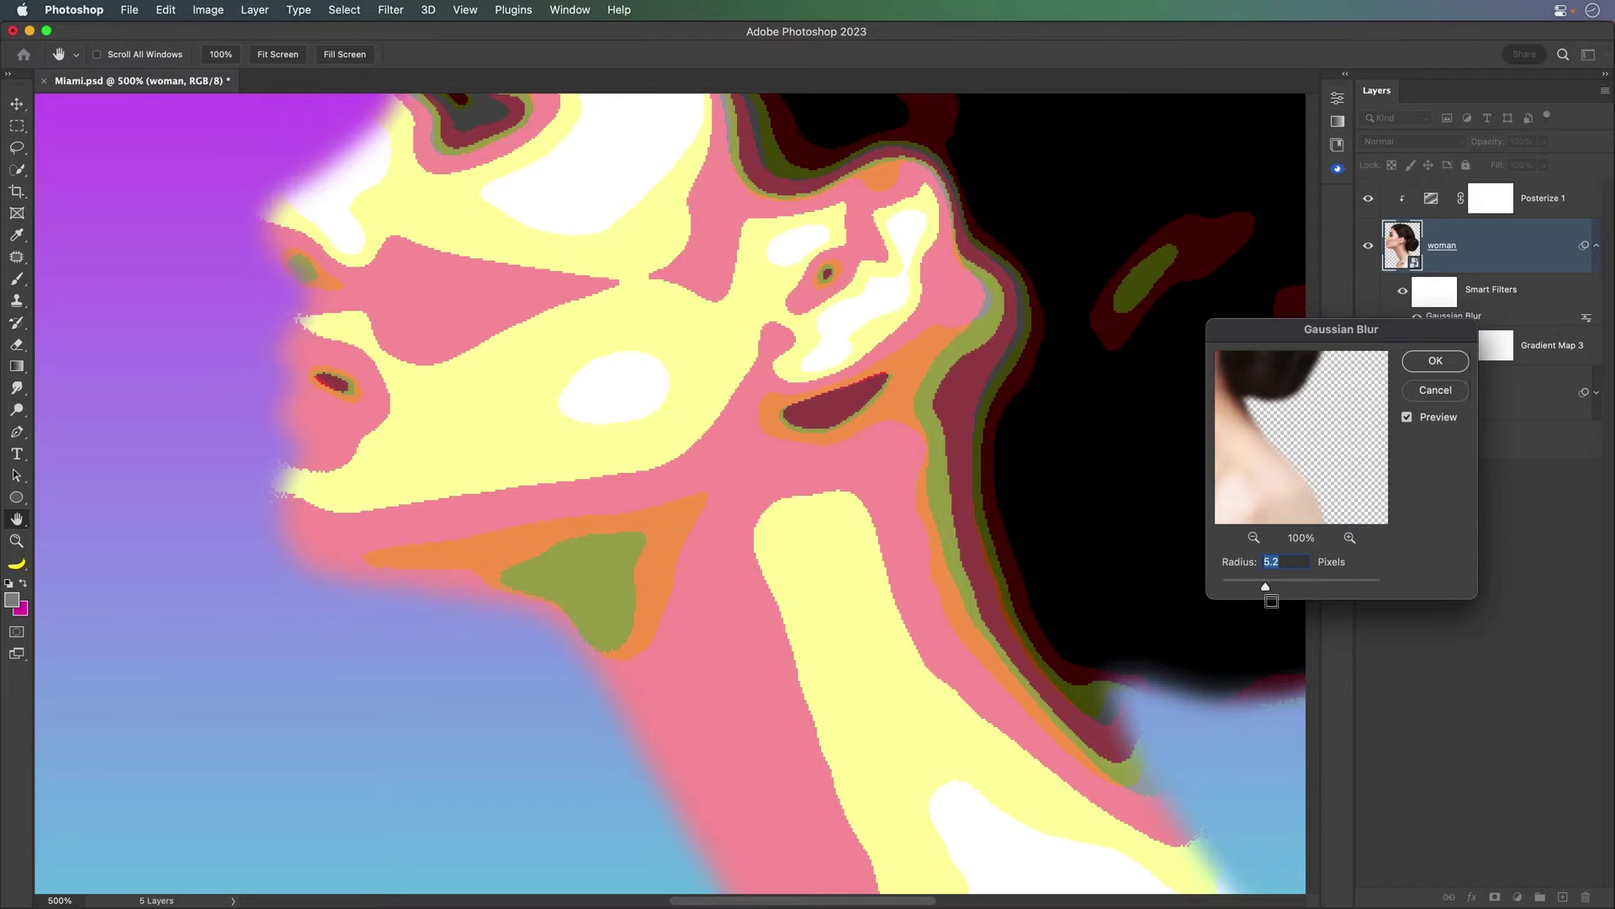
mouse_move(1245, 588)
left_mouse_down()
mouse_move(1277, 589)
mouse_move(1227, 588)
mouse_move(1279, 586)
mouse_move(1261, 586)
left_mouse_up()
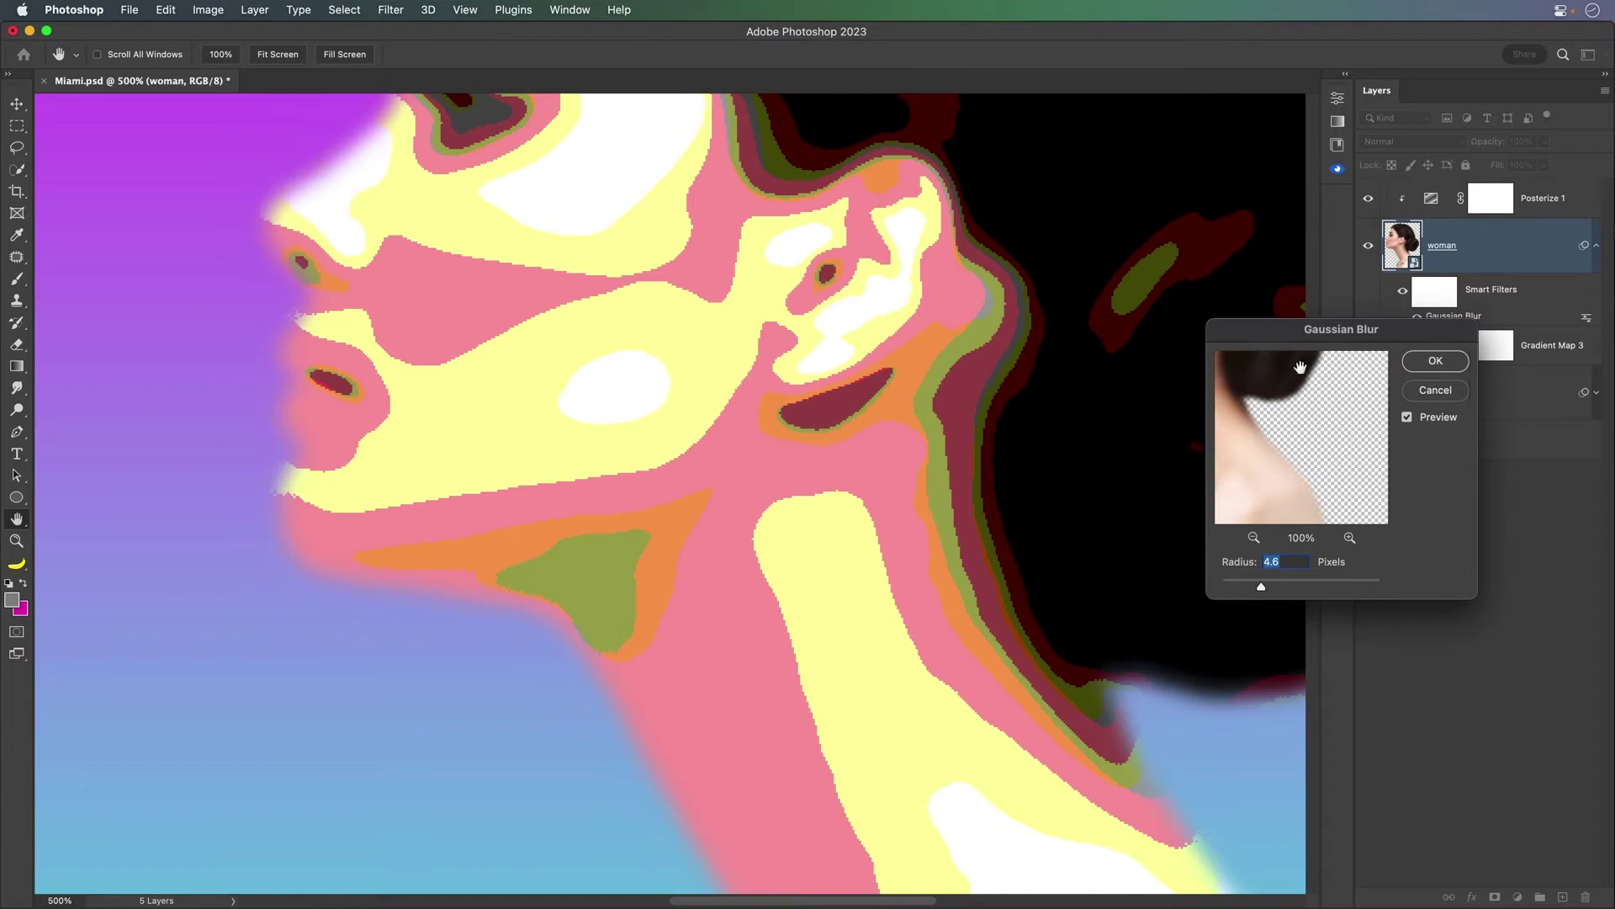
left_click_drag(1306, 338, 940, 342)
key("super+0")
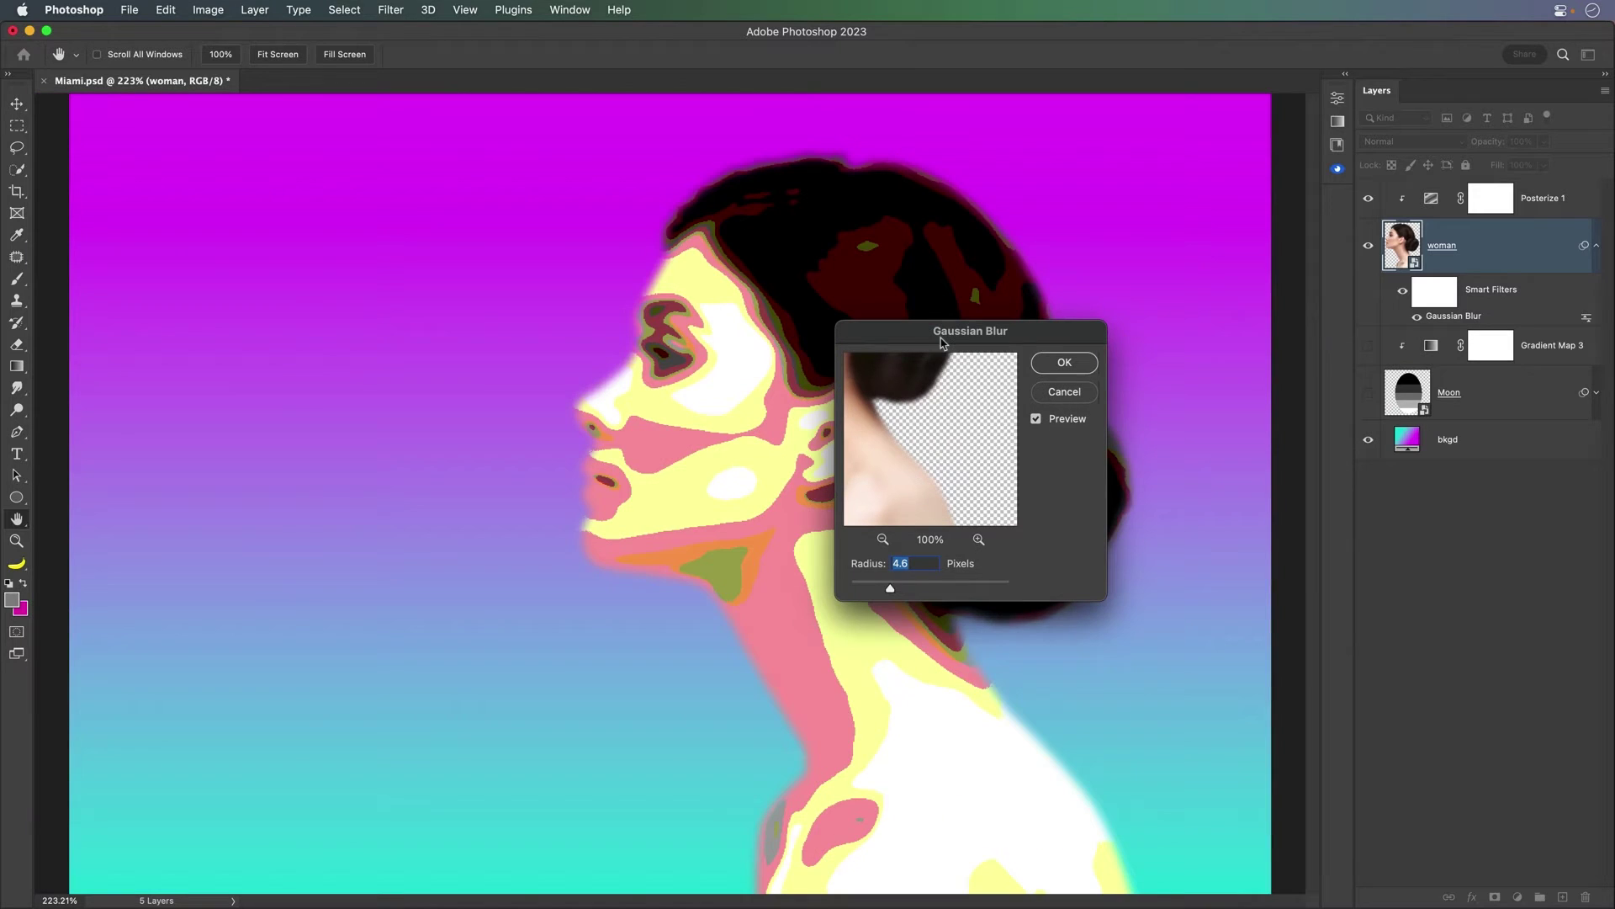
left_click_drag(877, 591, 881, 585)
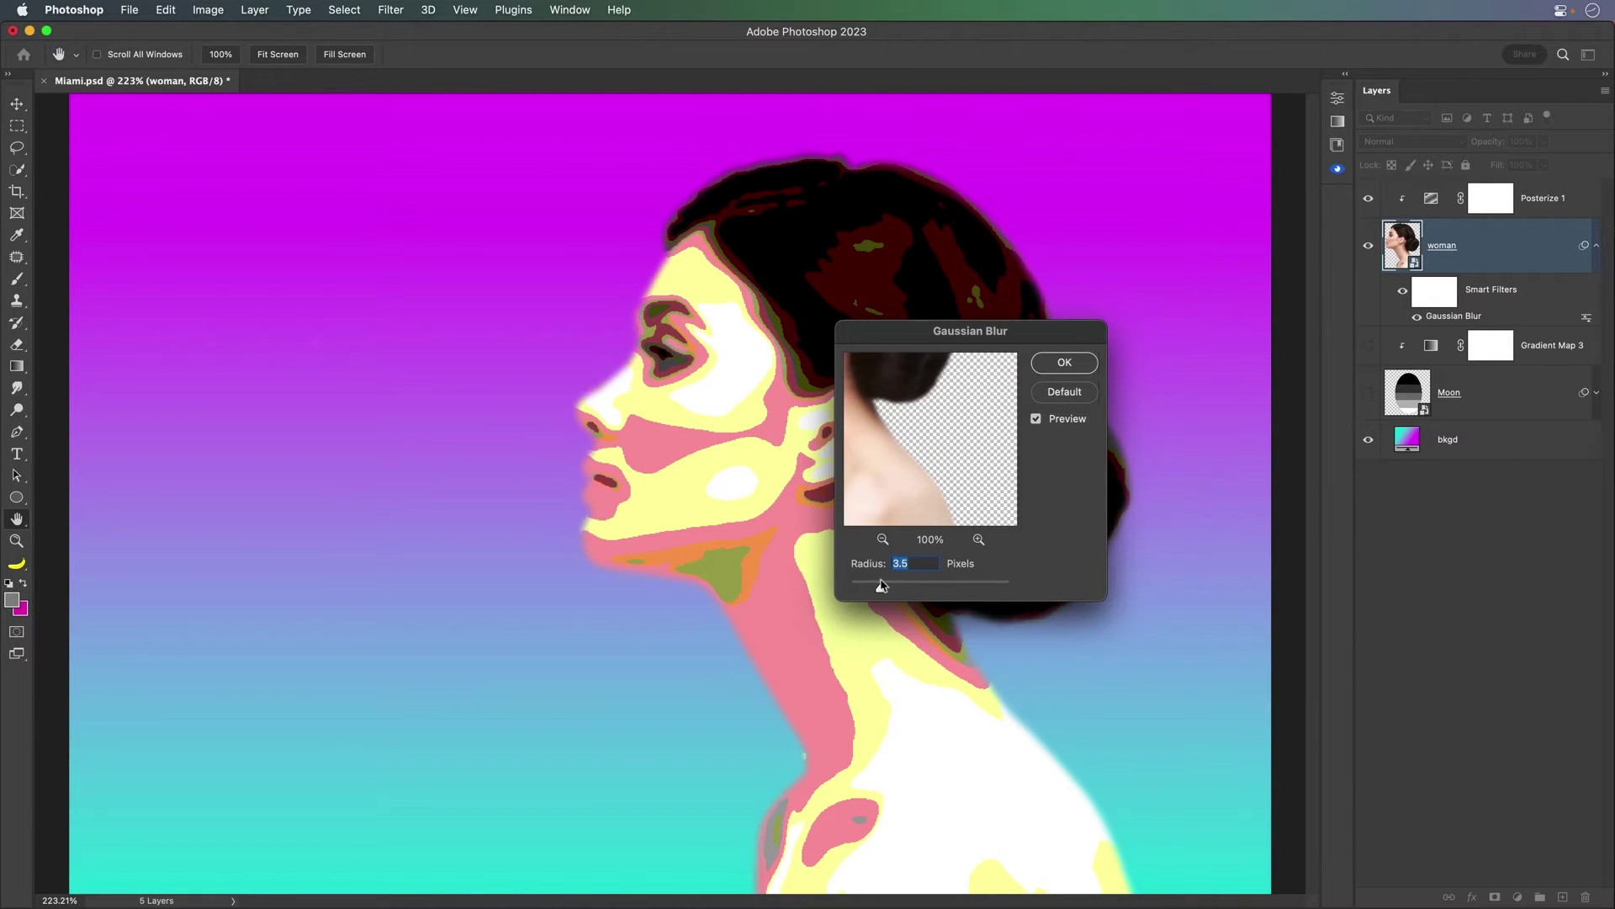
key("super+plus")
left_click(1062, 362)
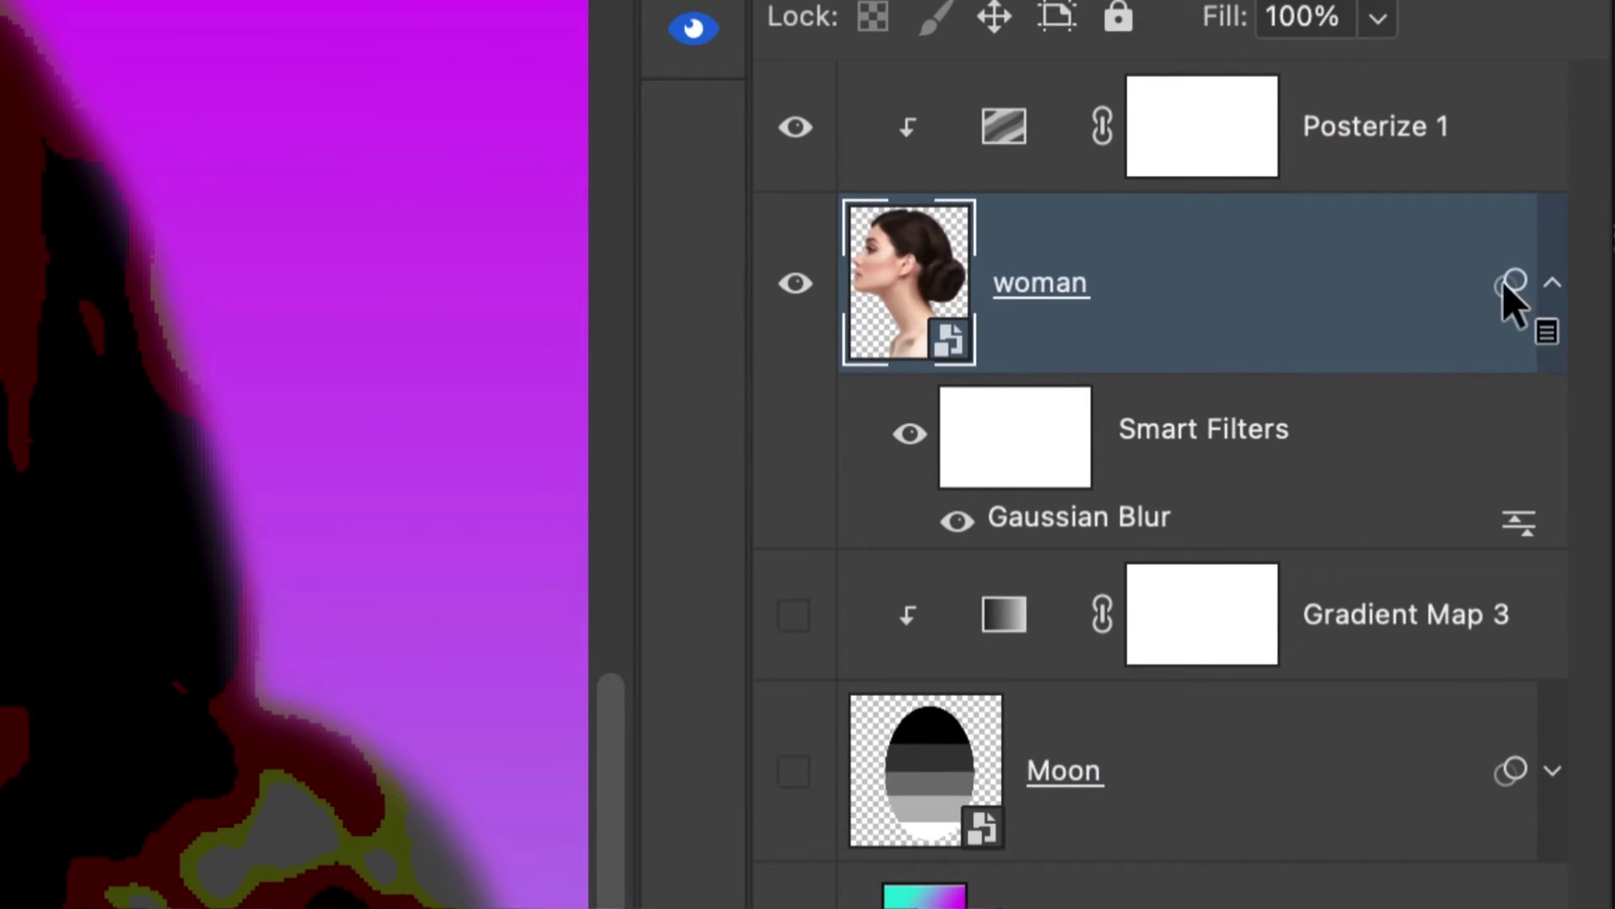
Paint black on the woman layer's Smart Filters mask along the face profile and chin to remove the blur there
left_click(992, 450)
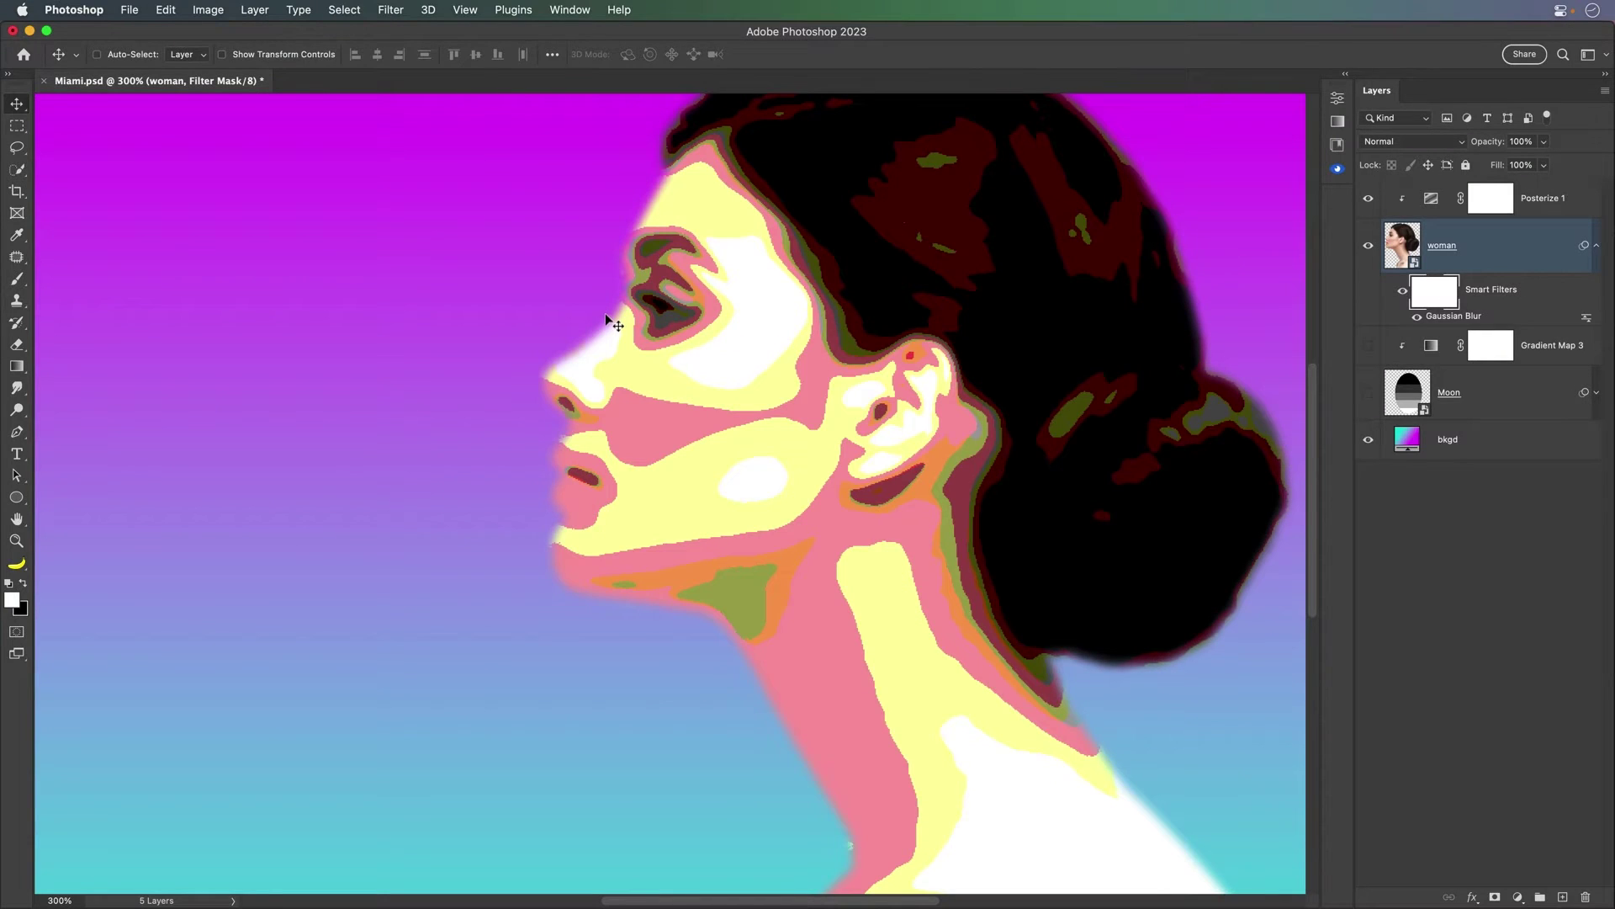
key("b")
scroll(504, 370, "right", 5)
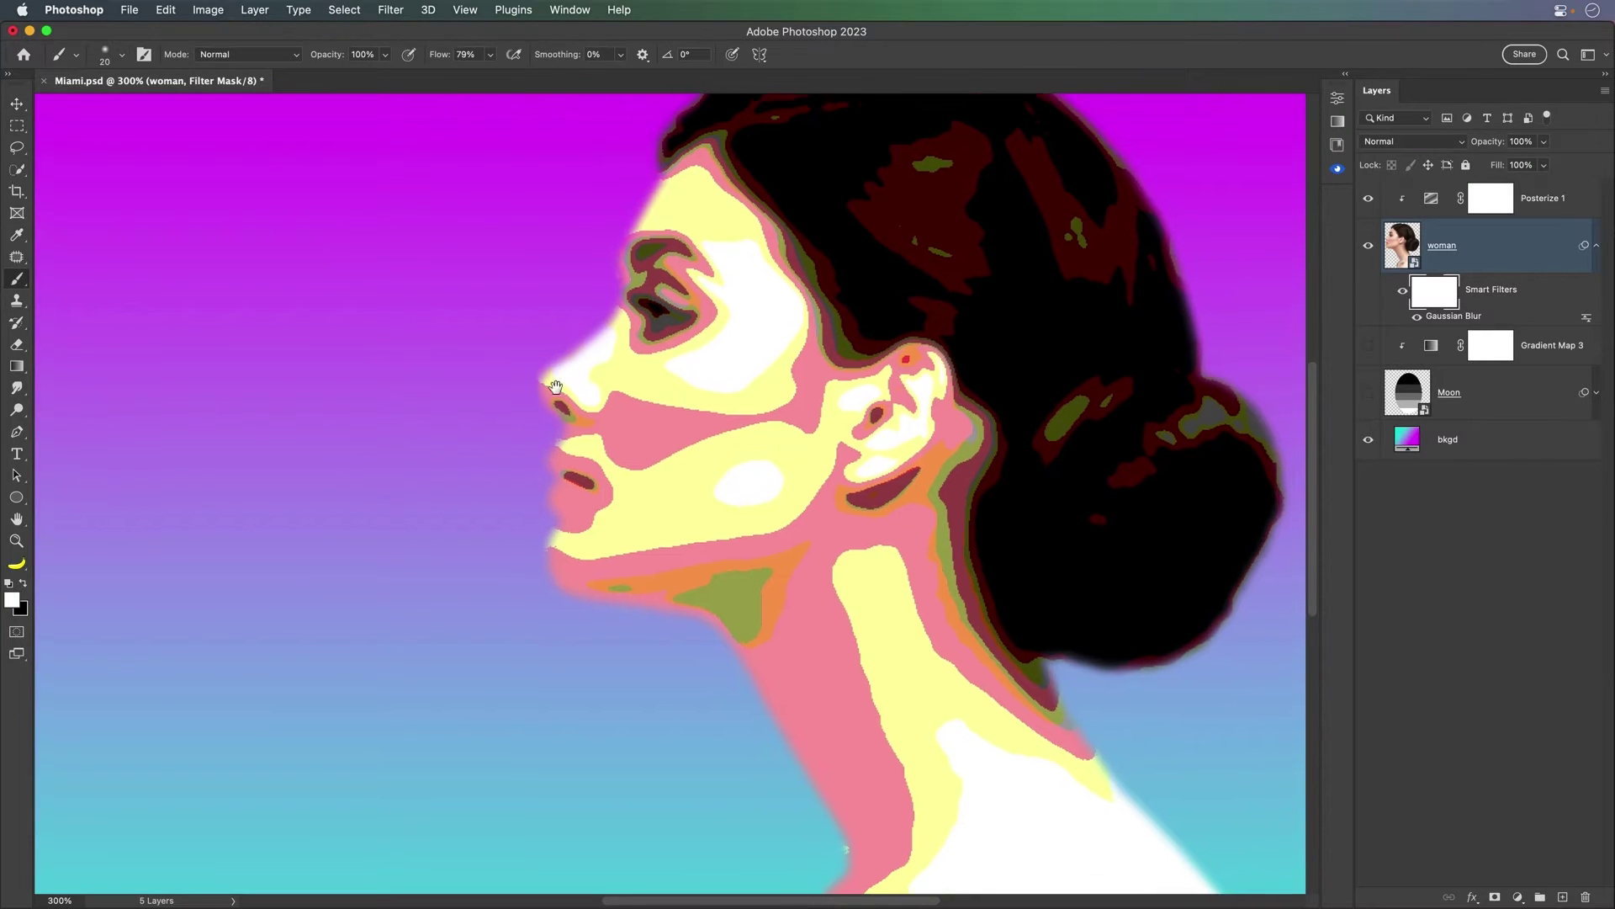
key("x")
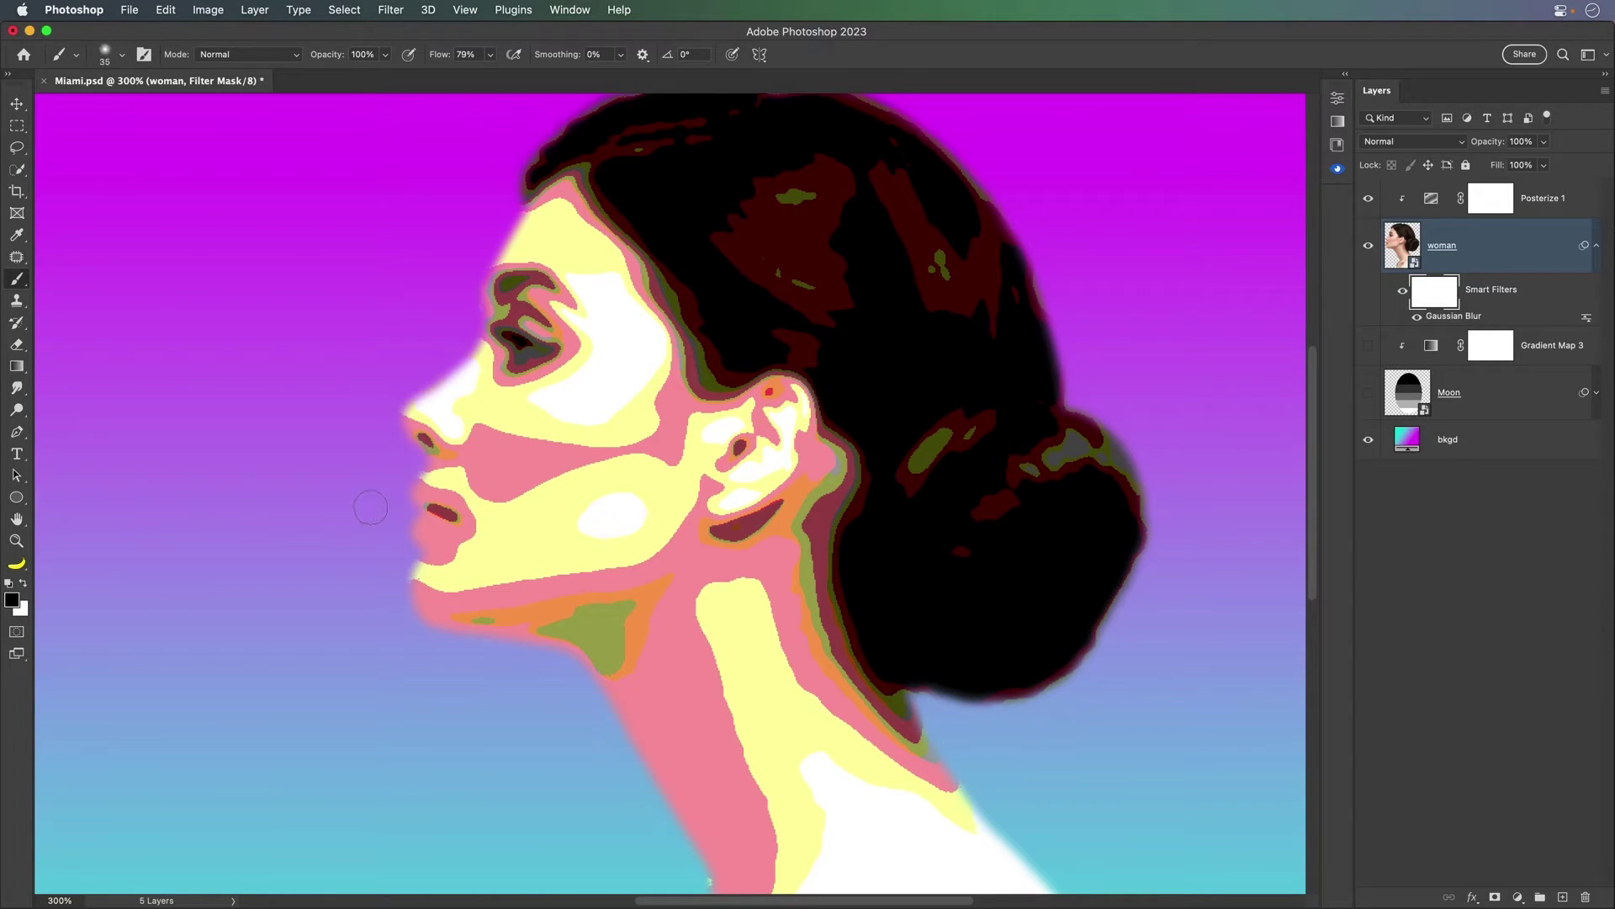
mouse_move(403, 491)
left_mouse_down()
mouse_move(387, 633)
mouse_move(569, 664)
left_mouse_up()
key("[")
Continue masking out the blur around the woman's forehead, hair and bun outline, adjusting the brush size as needed
left_click_drag(470, 294, 490, 231)
mouse_move(493, 230)
left_mouse_down()
mouse_move(456, 320)
mouse_move(563, 185)
mouse_move(770, 178)
mouse_move(967, 307)
mouse_move(1111, 604)
left_mouse_up()
key("[")
key("[")
key("[")
mouse_move(1129, 578)
left_mouse_down()
mouse_move(1140, 359)
mouse_move(1043, 547)
mouse_move(967, 642)
mouse_move(925, 622)
mouse_move(1117, 877)
left_mouse_up()
mouse_move(459, 177)
left_mouse_down()
mouse_move(584, 335)
mouse_move(589, 409)
mouse_move(579, 371)
mouse_move(613, 387)
left_mouse_up()
Lower the brush flow to 29% and paint the ear on the filter mask to bring back its detail
key("super+plus")
key("super+plus")
key("]")
key("shift+3")
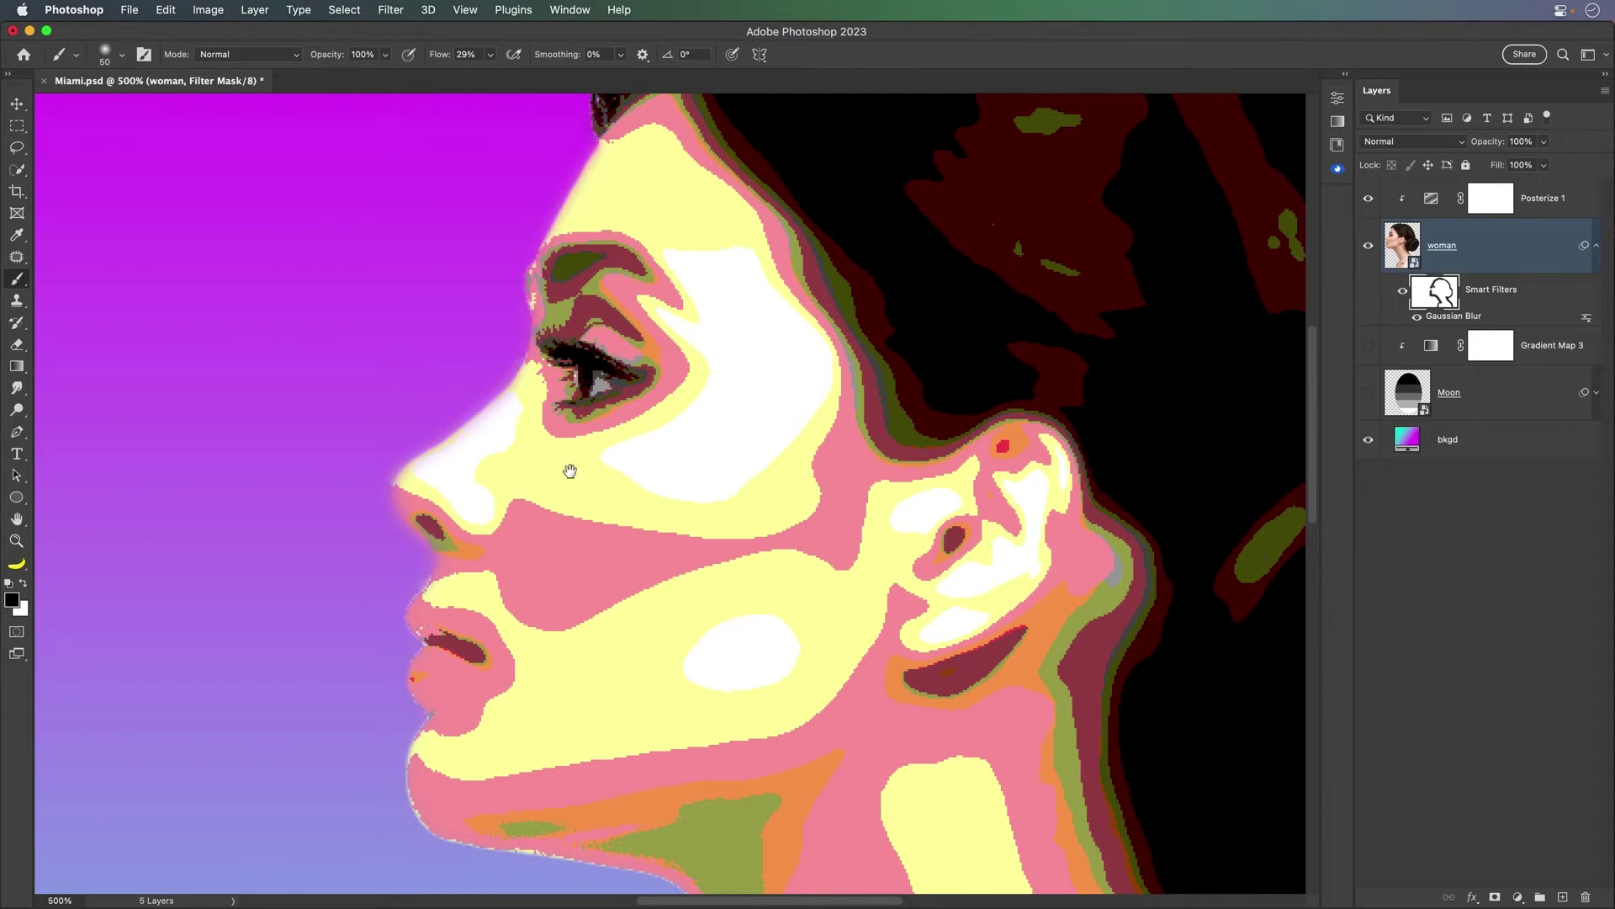
left_click_drag(570, 471, 603, 356)
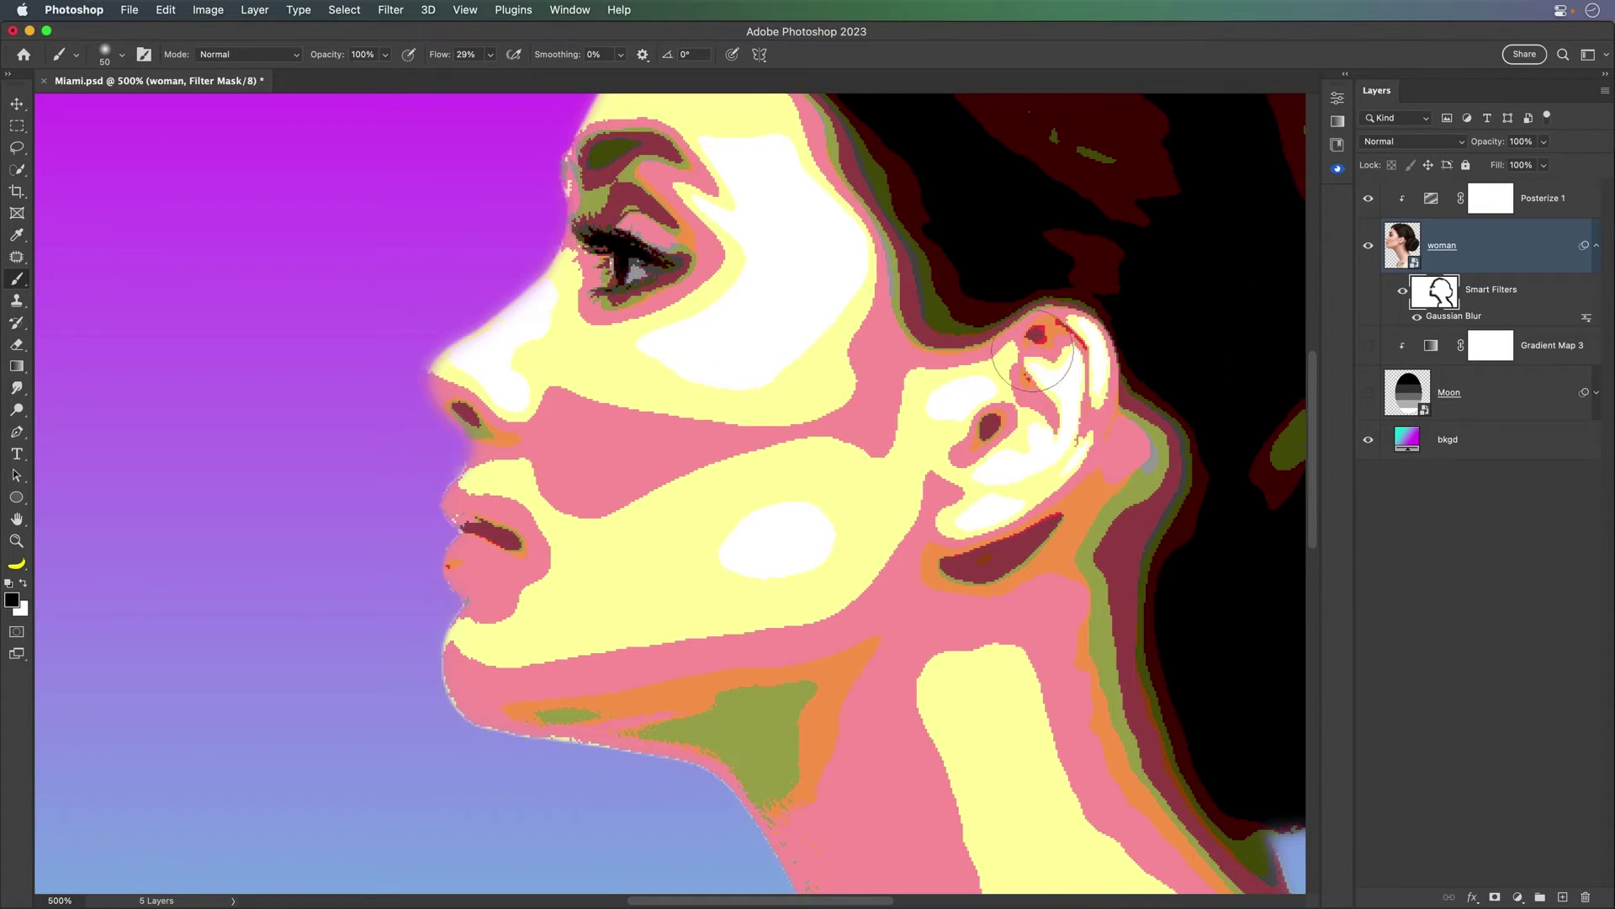
mouse_move(1033, 352)
left_mouse_down()
mouse_move(967, 496)
mouse_move(1051, 345)
mouse_move(1077, 349)
mouse_move(1039, 370)
mouse_move(1072, 360)
mouse_move(1041, 476)
mouse_move(1039, 274)
left_mouse_up()
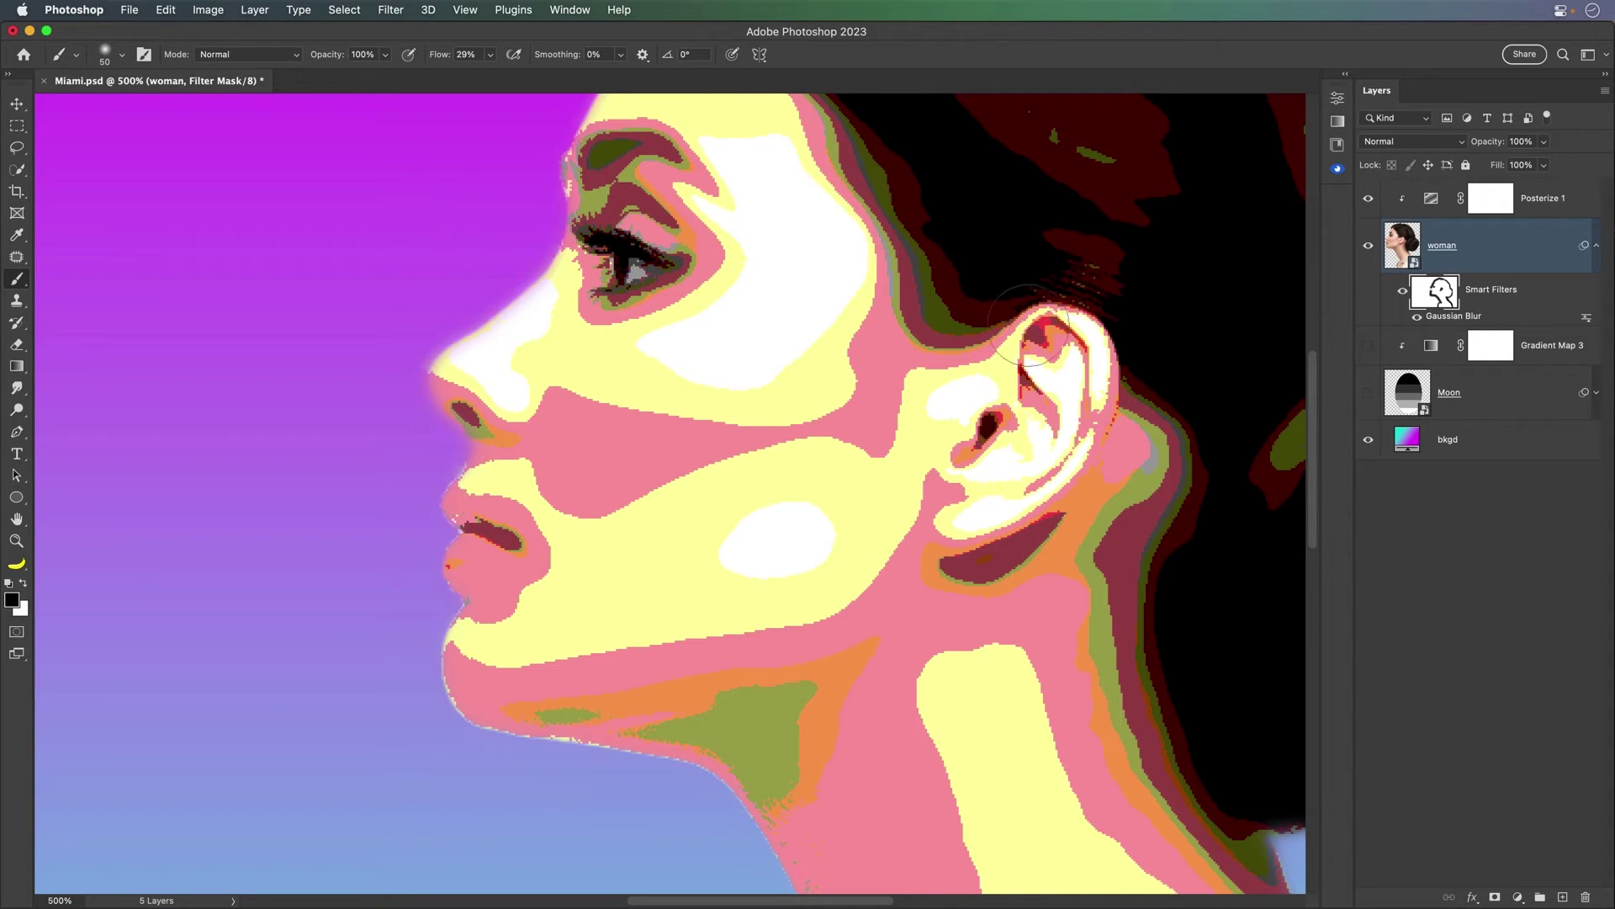
Compare the portrait with the Posterize layer hidden and shown, and paint the lips on the filter mask to restore detail
left_click(1366, 201)
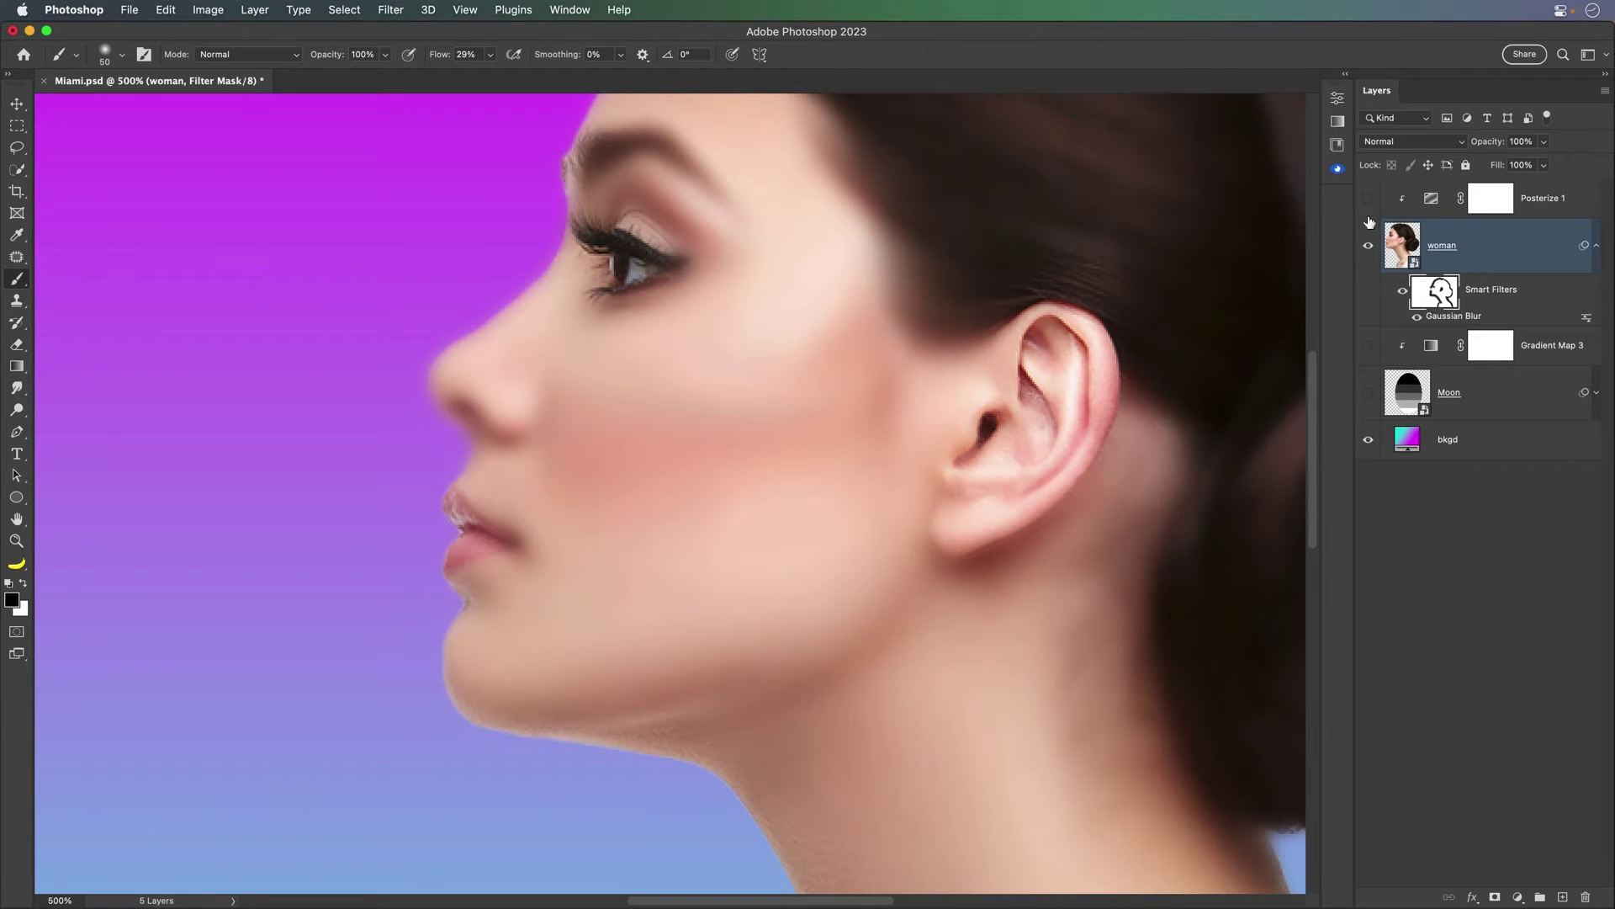
left_click(1370, 199)
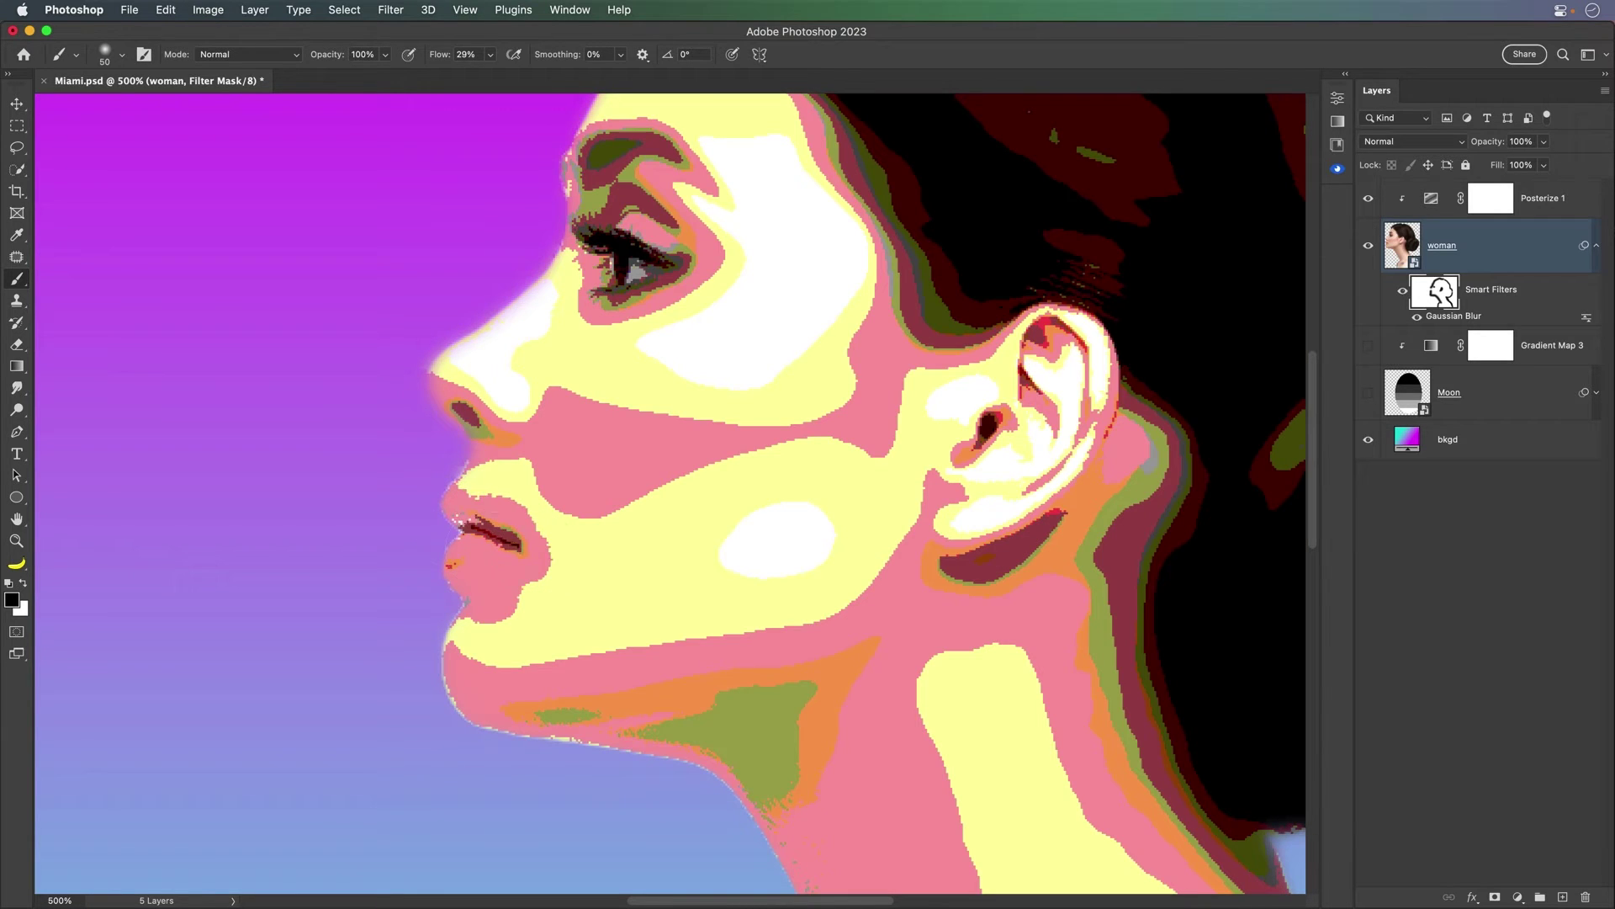
mouse_move(471, 518)
left_mouse_down()
mouse_move(390, 387)
mouse_move(451, 415)
mouse_move(411, 386)
mouse_move(459, 454)
mouse_move(441, 568)
mouse_move(491, 498)
left_mouse_up()
Paint the hair above the ear and the bun on the filter mask with brush sizes 60 and 45 to restore strands
mouse_move(585, 419)
left_mouse_down()
mouse_move(527, 462)
mouse_move(124, 509)
left_mouse_up()
left_click_drag(260, 405, 502, 559)
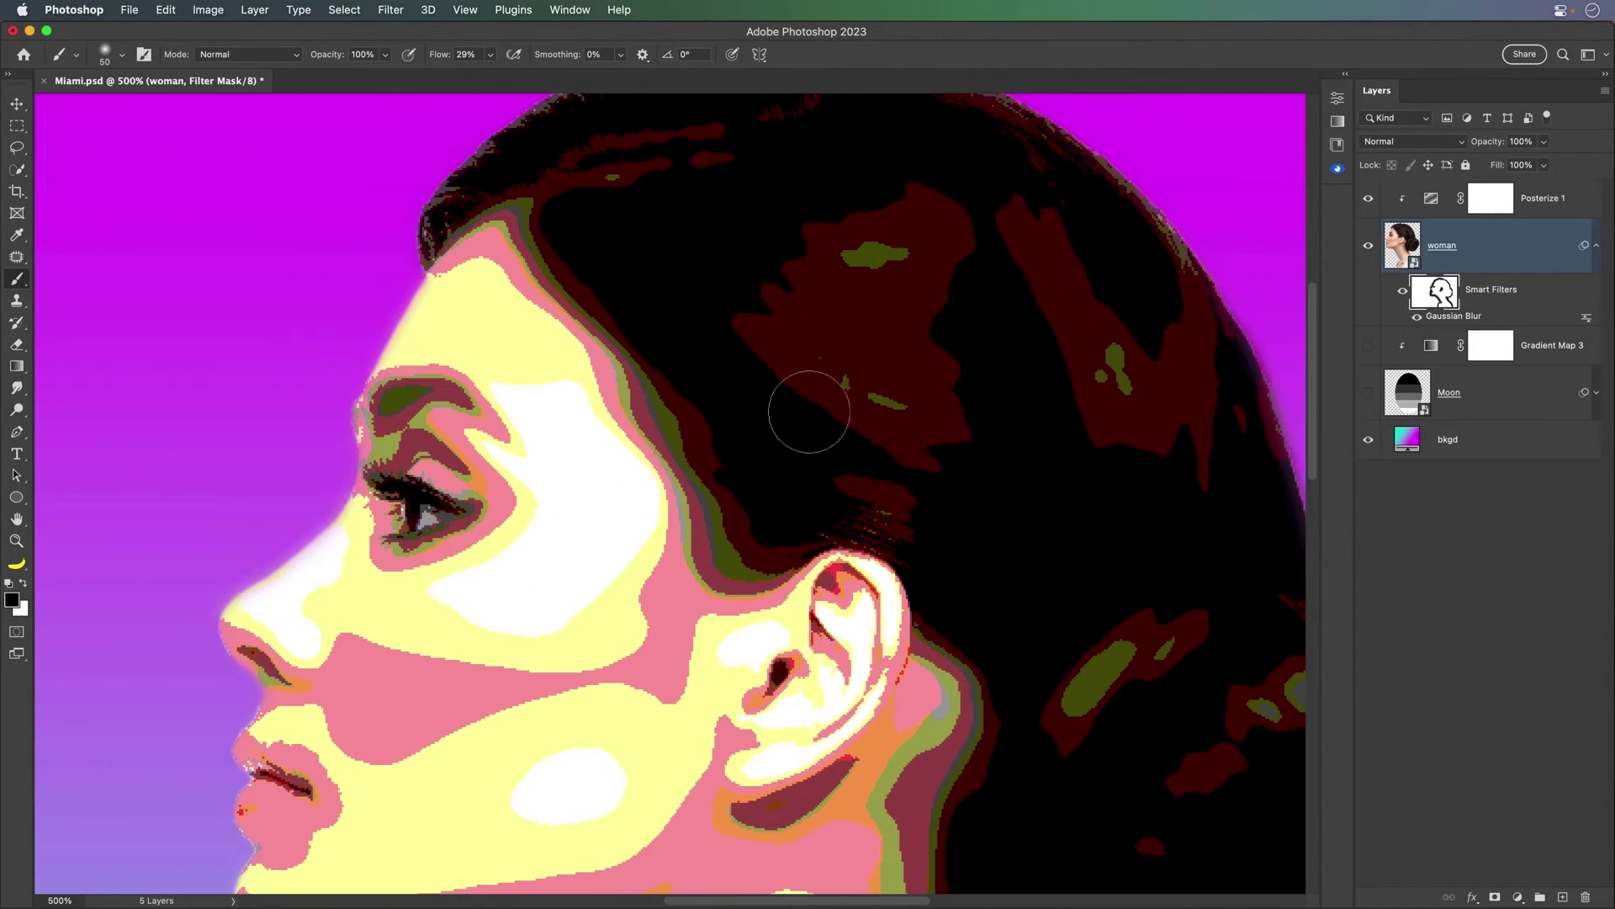
key("bracketright")
mouse_move(853, 498)
left_mouse_down()
mouse_move(822, 447)
mouse_move(973, 458)
mouse_move(793, 260)
left_mouse_up()
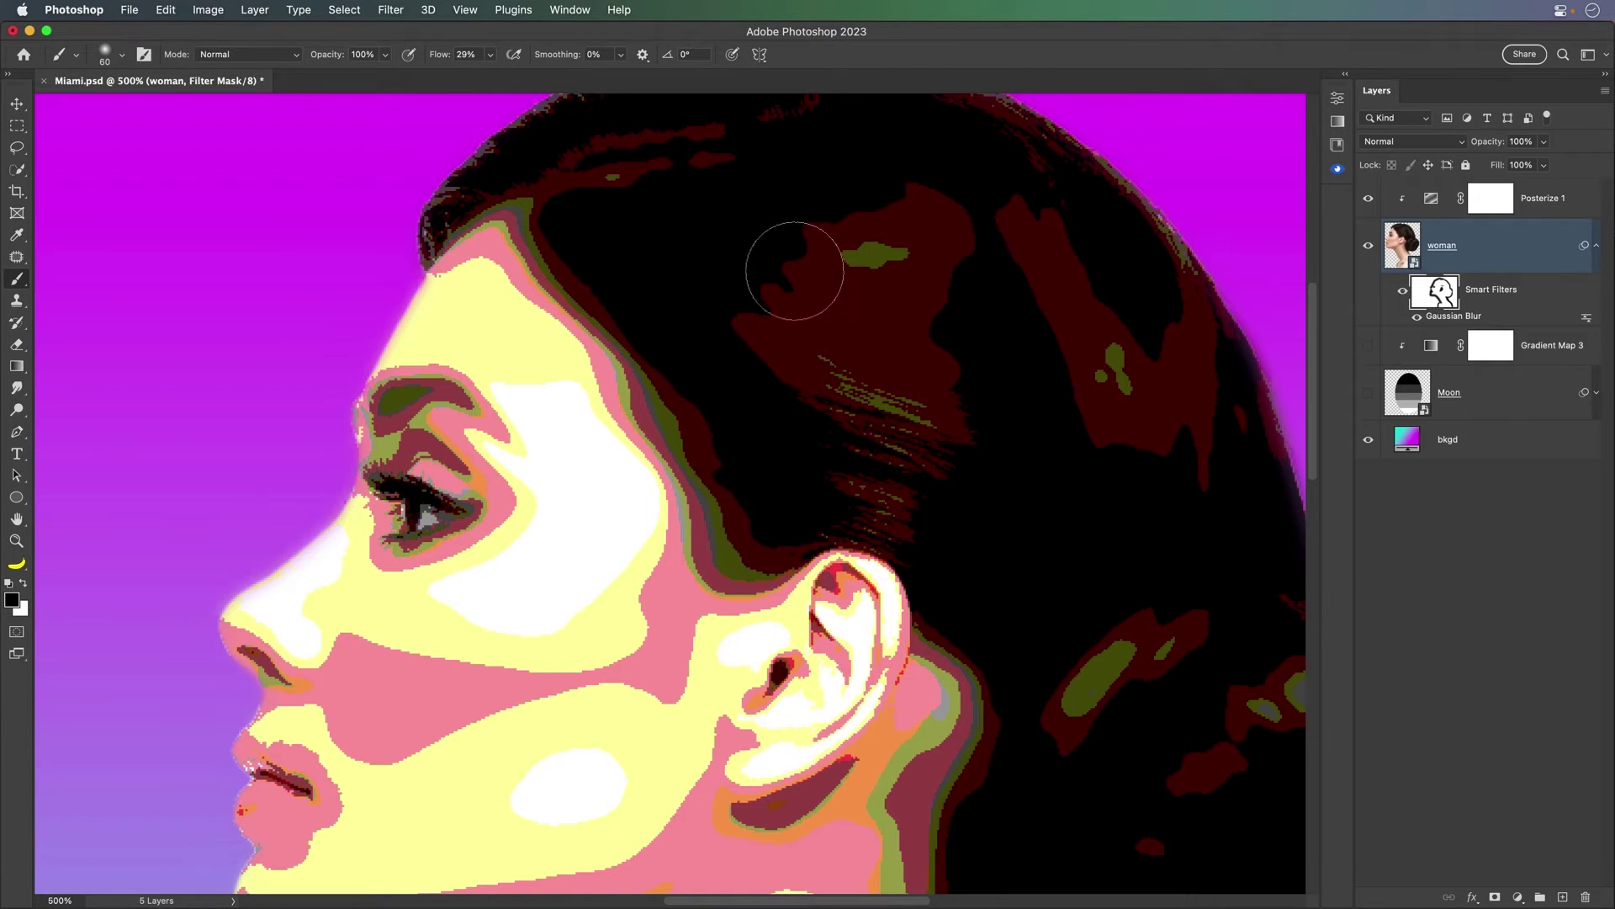
key("bracketleft")
key("bracketleft")
mouse_move(1064, 541)
left_mouse_down()
mouse_move(1158, 502)
mouse_move(1092, 582)
mouse_move(944, 350)
mouse_move(943, 307)
left_mouse_up()
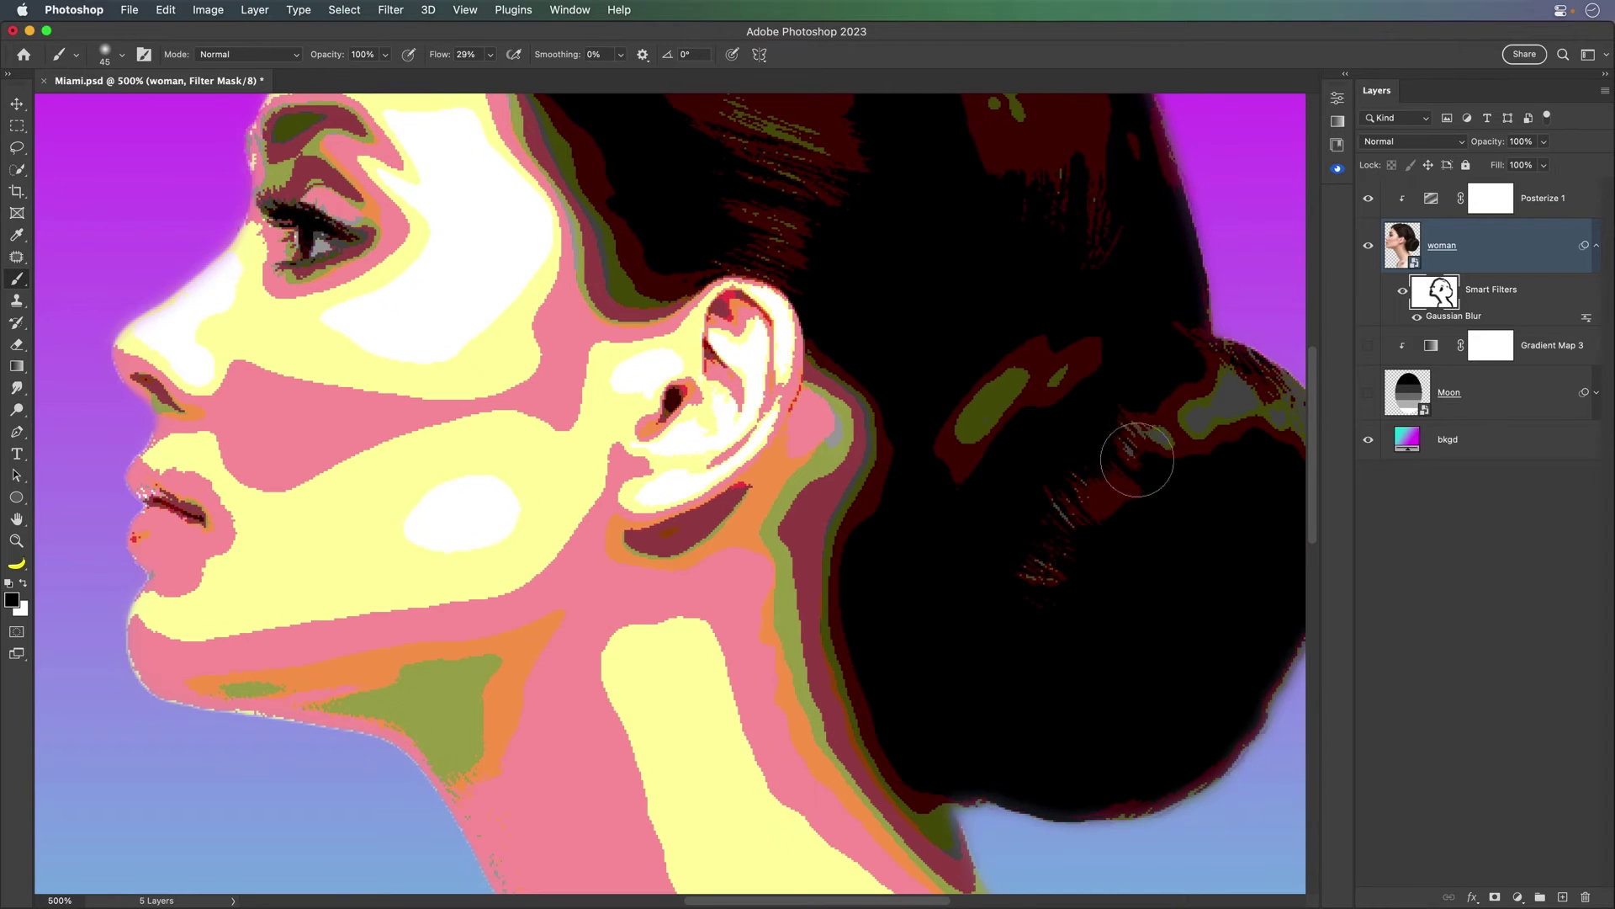
left_click_drag(956, 585, 1037, 479)
Switch the mask brush to white at size 10 and check the posterized portrait from the neck to the hair
mouse_move(530, 708)
left_mouse_down()
mouse_move(558, 552)
mouse_move(631, 410)
mouse_move(707, 448)
left_mouse_up()
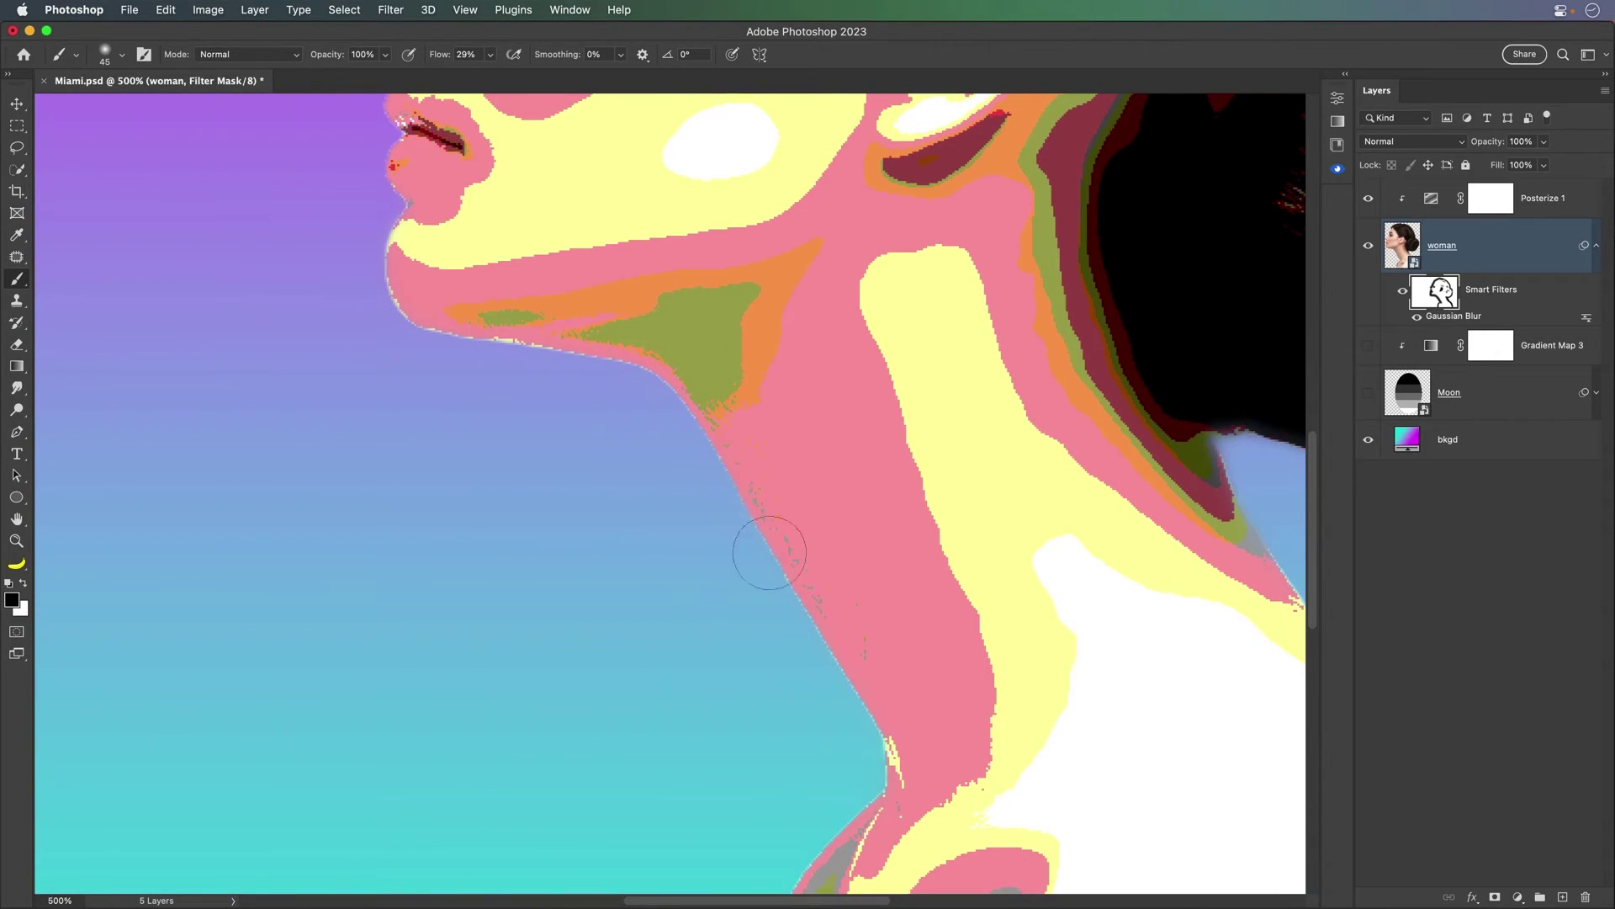
key("x")
key("bracketleft")
key("bracketleft")
key("bracketleft")
key("super+0")
key("super+equal")
key("super+equal")
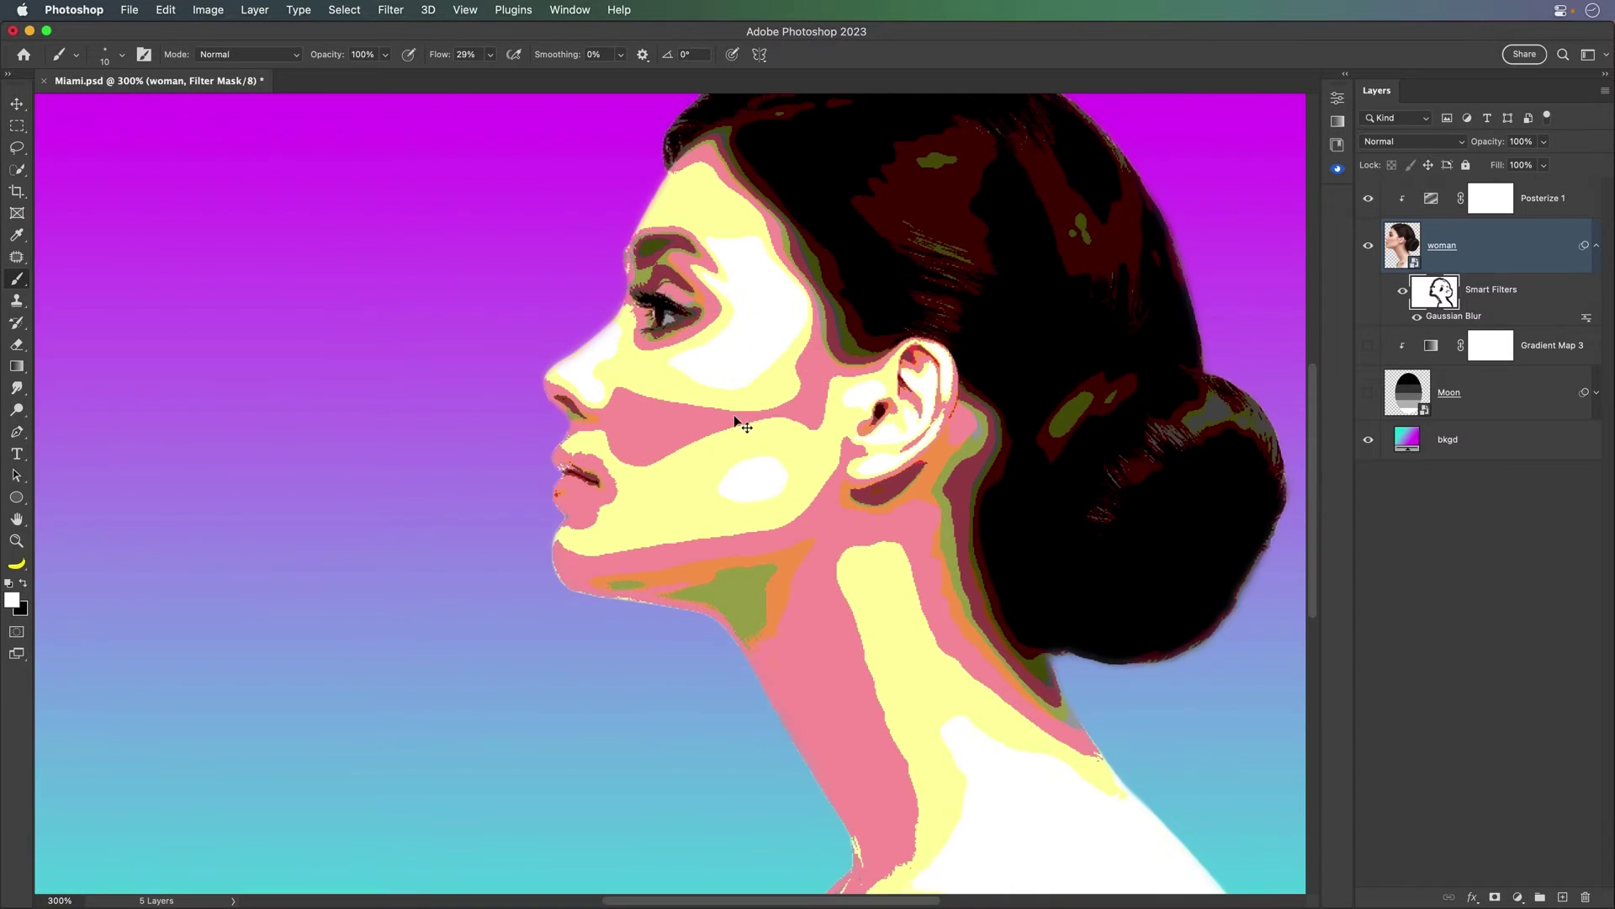
Hide the bkgd layer and select the woman and Posterize 1 layers together
mouse_move(616, 376)
left_mouse_down()
mouse_move(400, 446)
mouse_move(429, 463)
left_mouse_up()
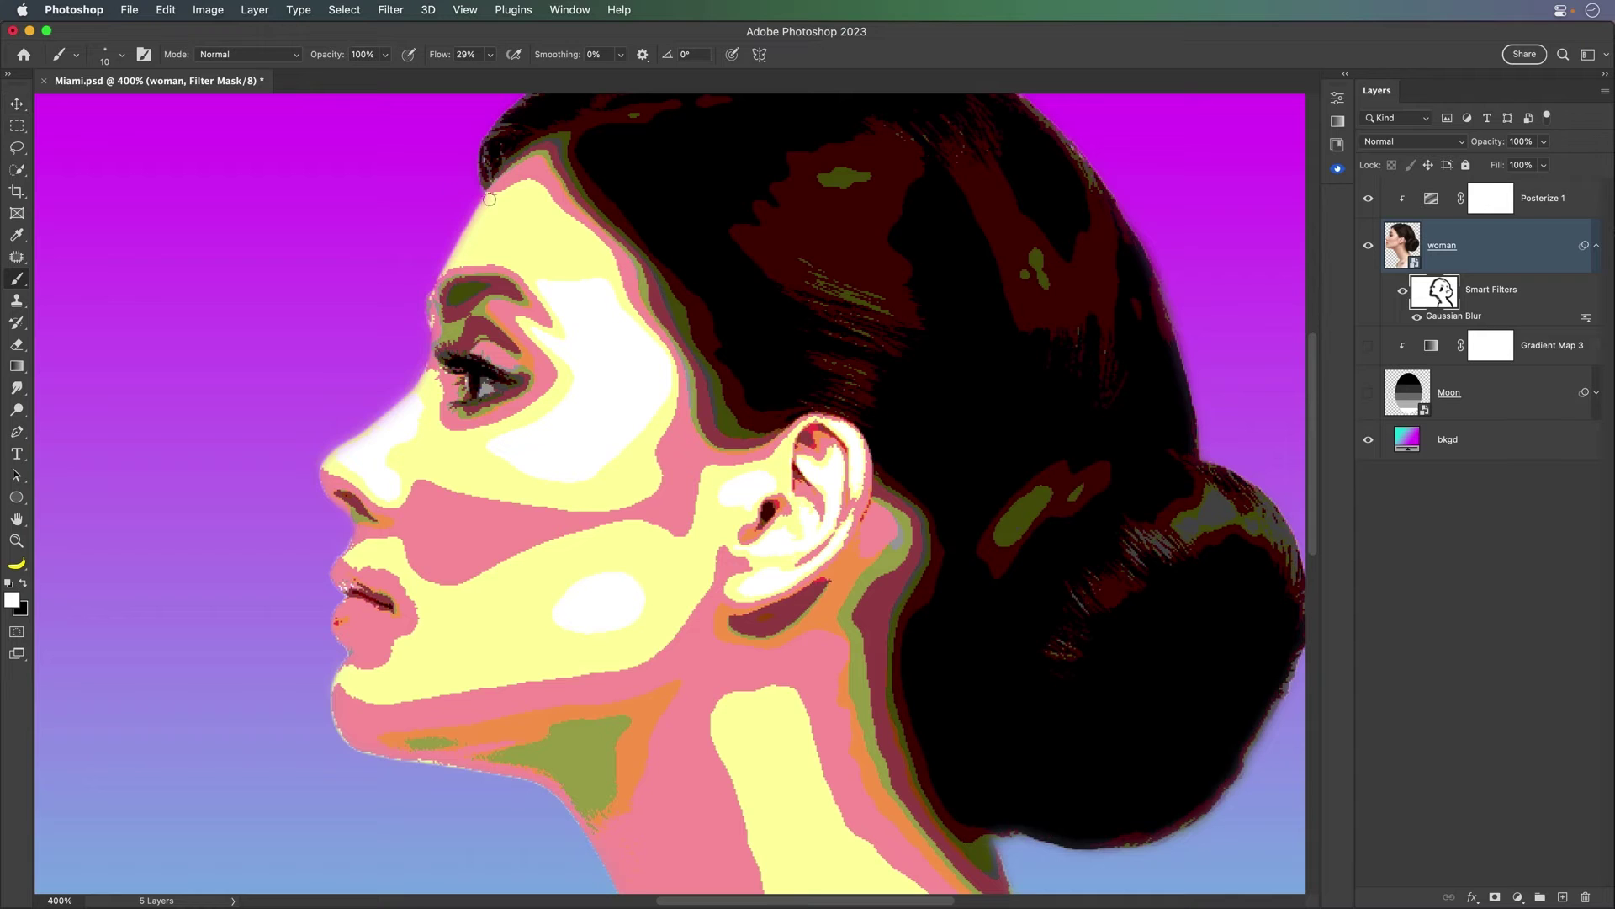
left_click(16, 104)
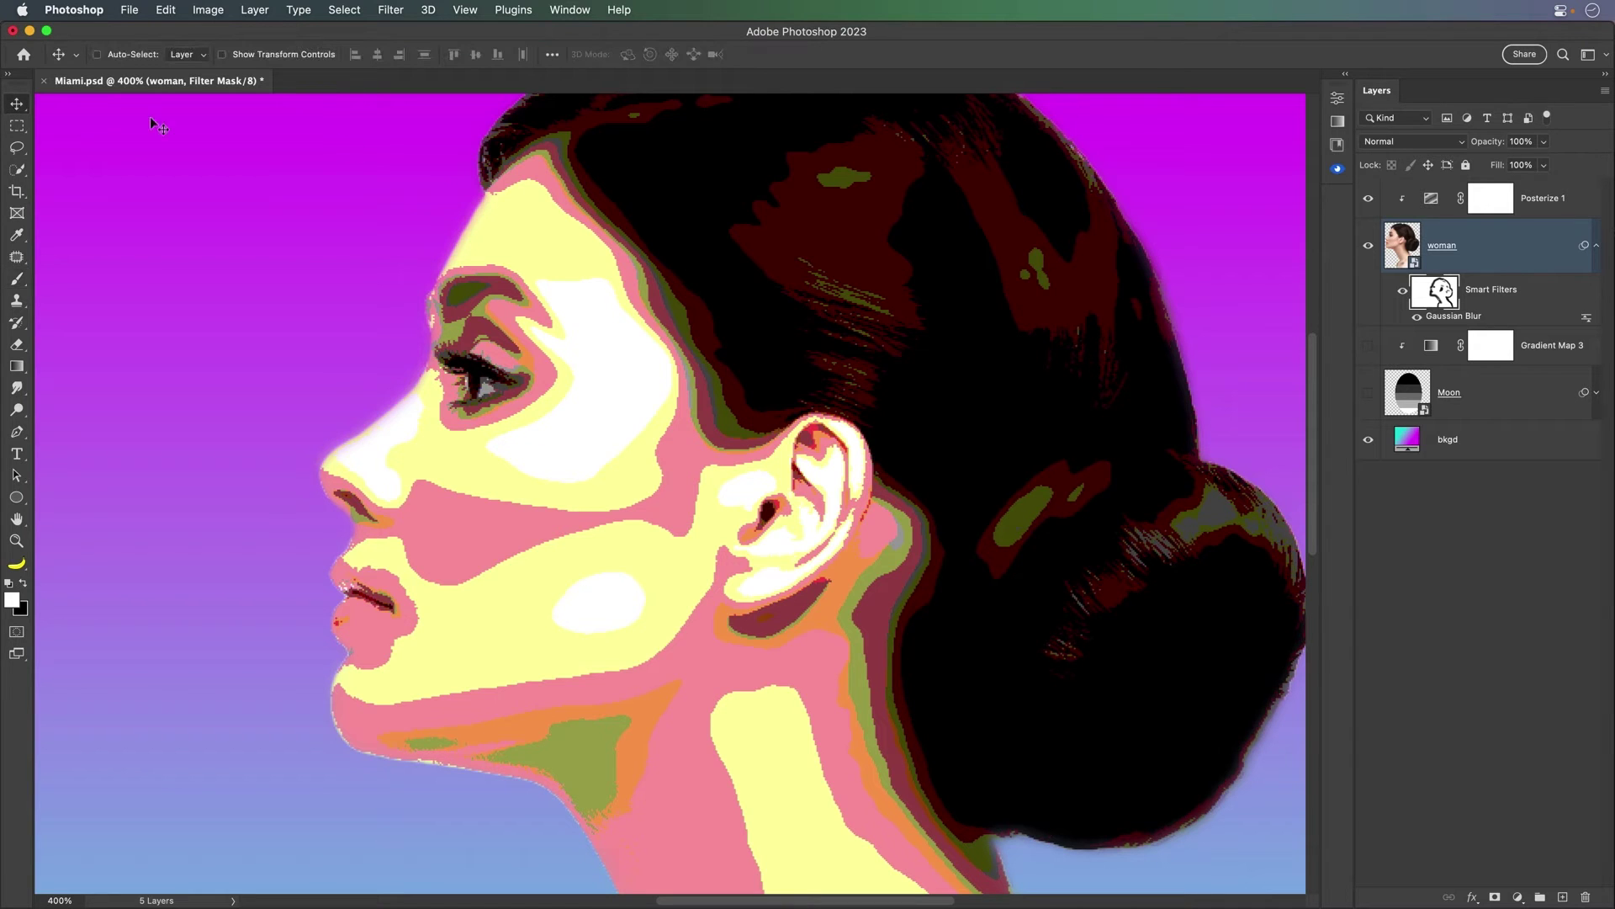
left_click(1443, 254)
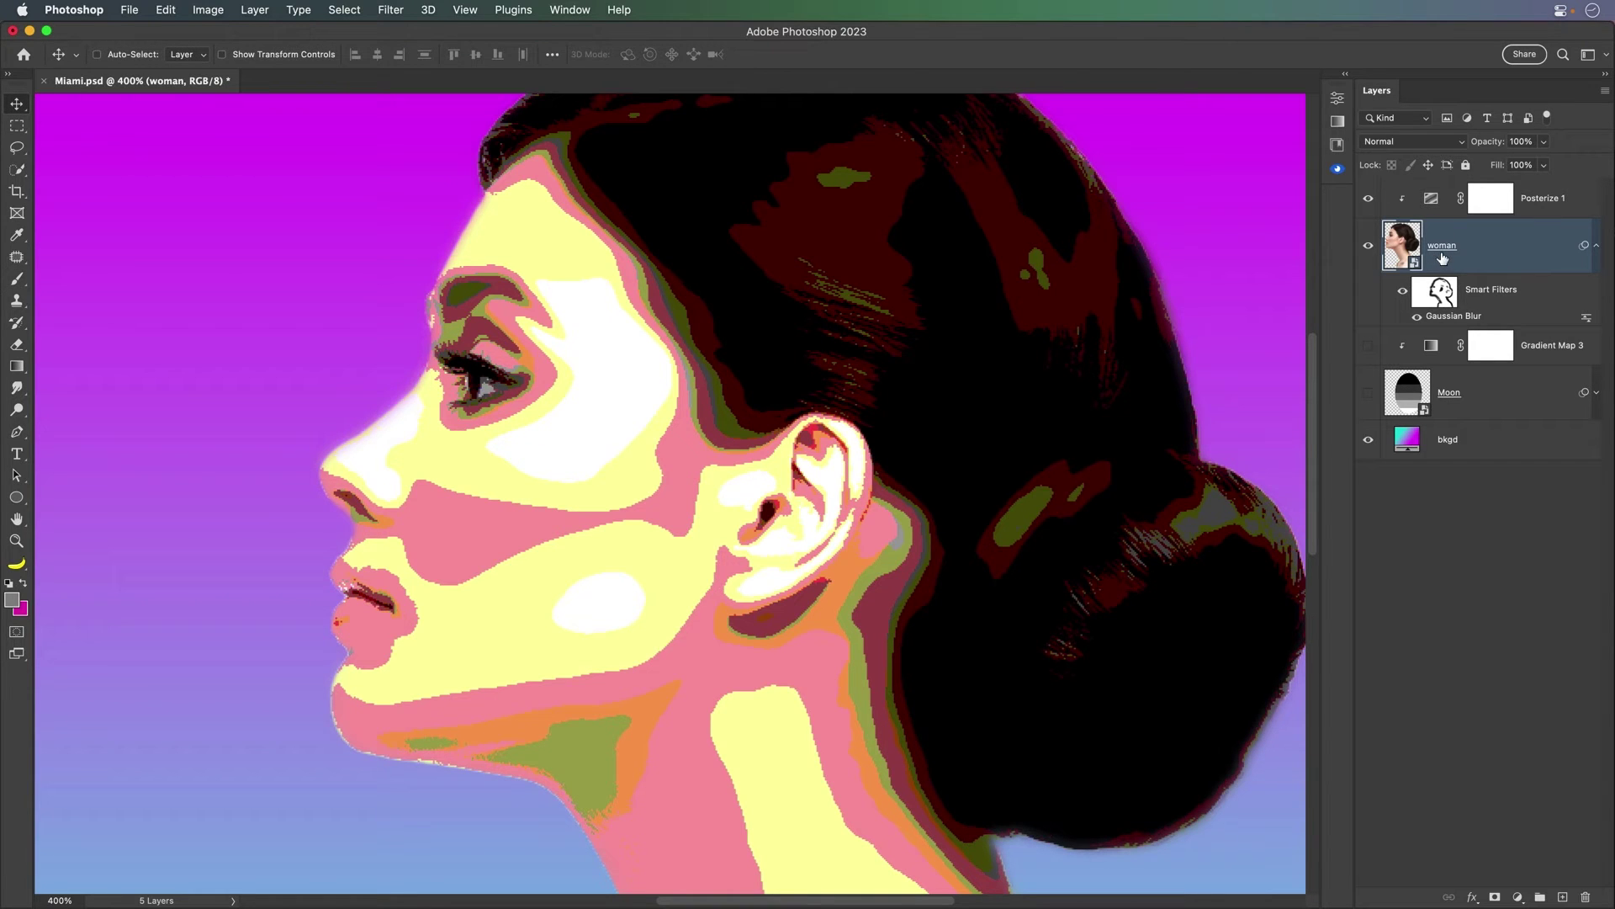
left_click(1364, 442)
left_click(1550, 199, "shift")
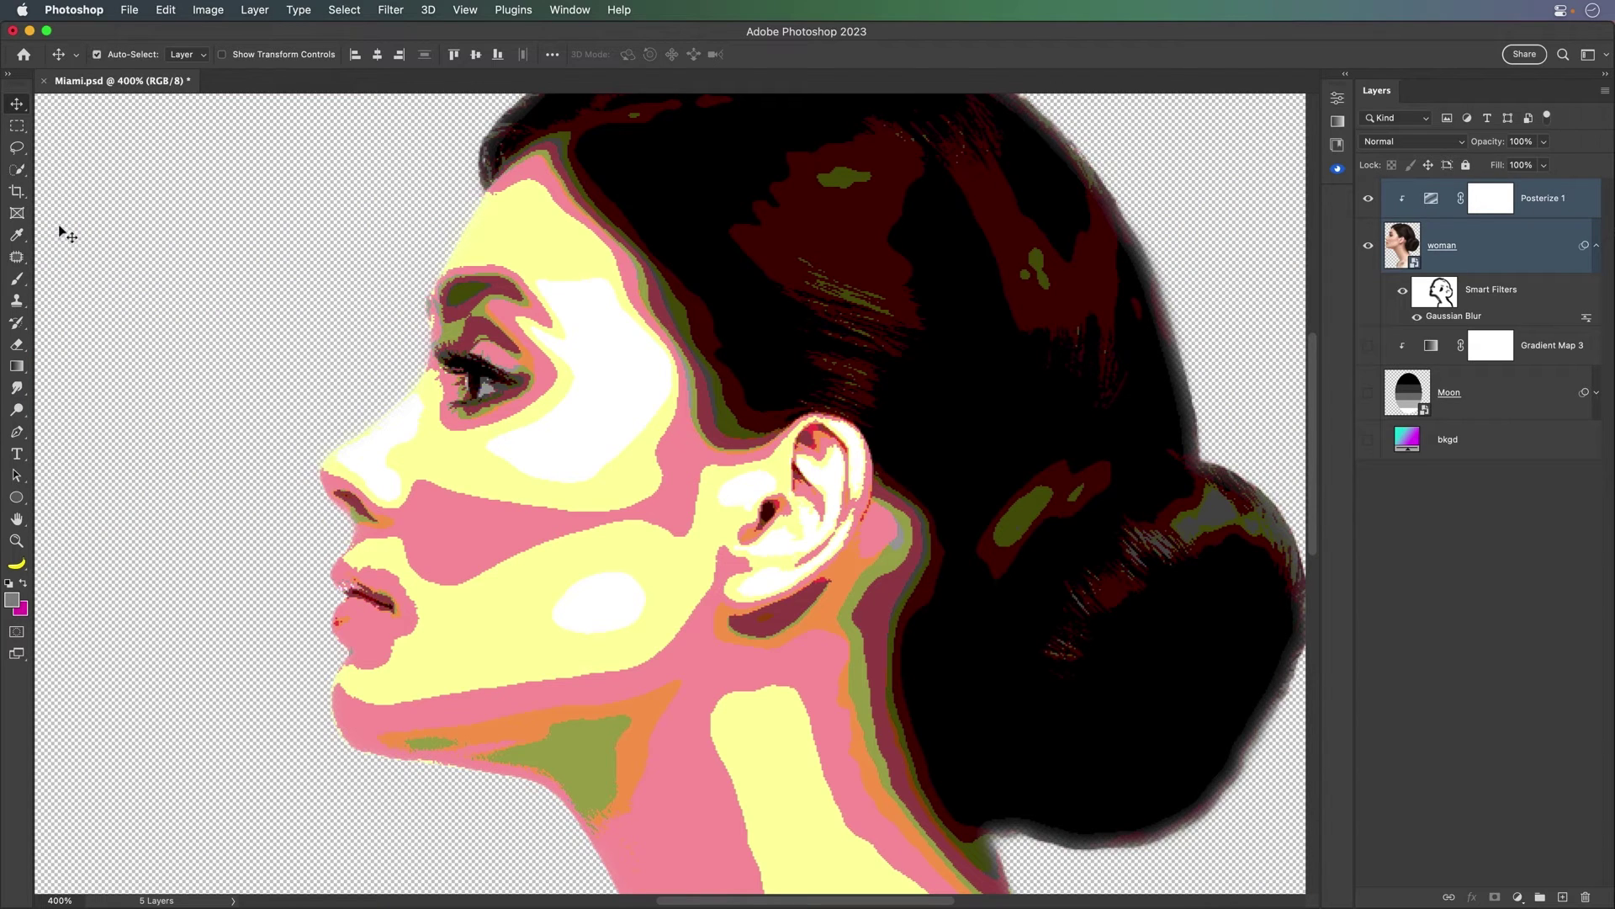
Select the whole canvas and copy the visible posterized portrait as a merged image
key("super+a")
left_click(162, 11)
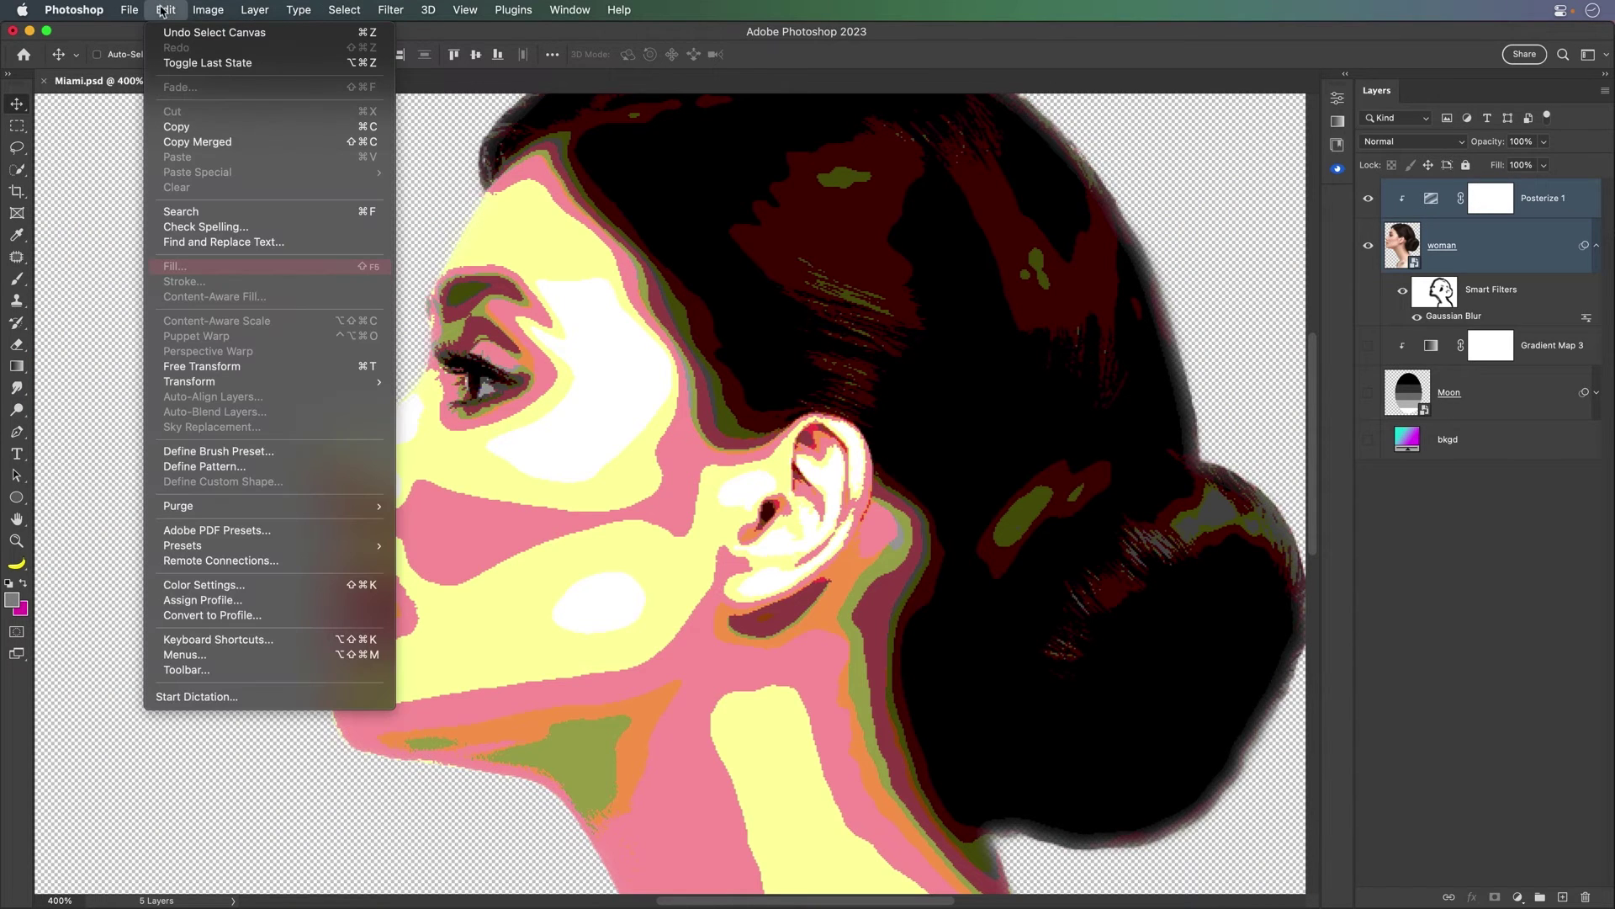
left_click(180, 143)
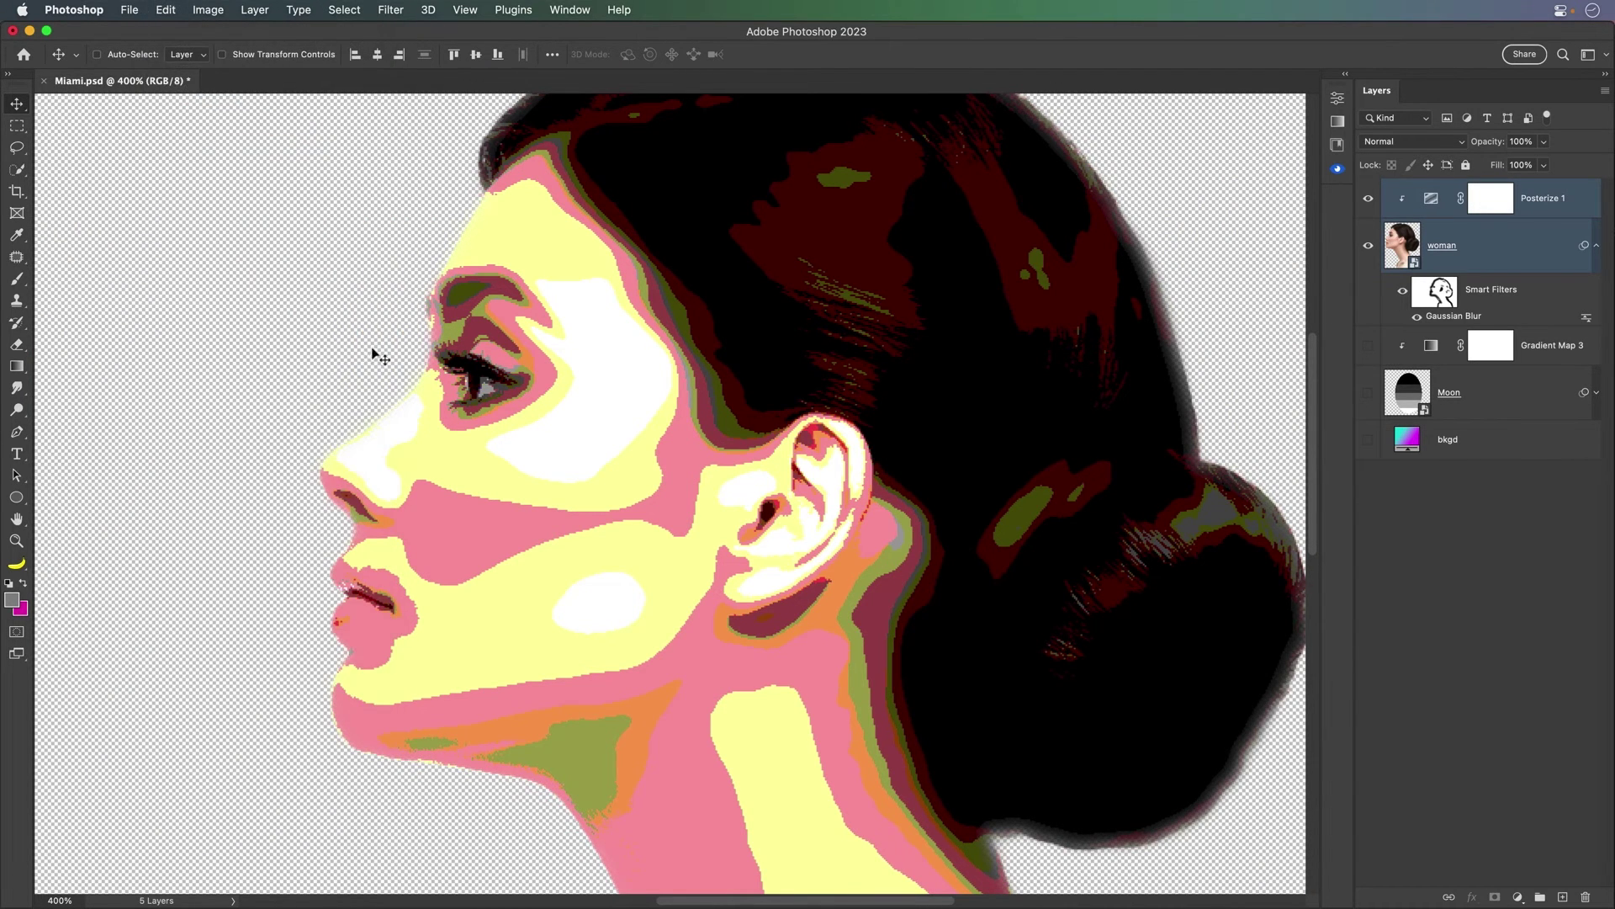
key("super+0")
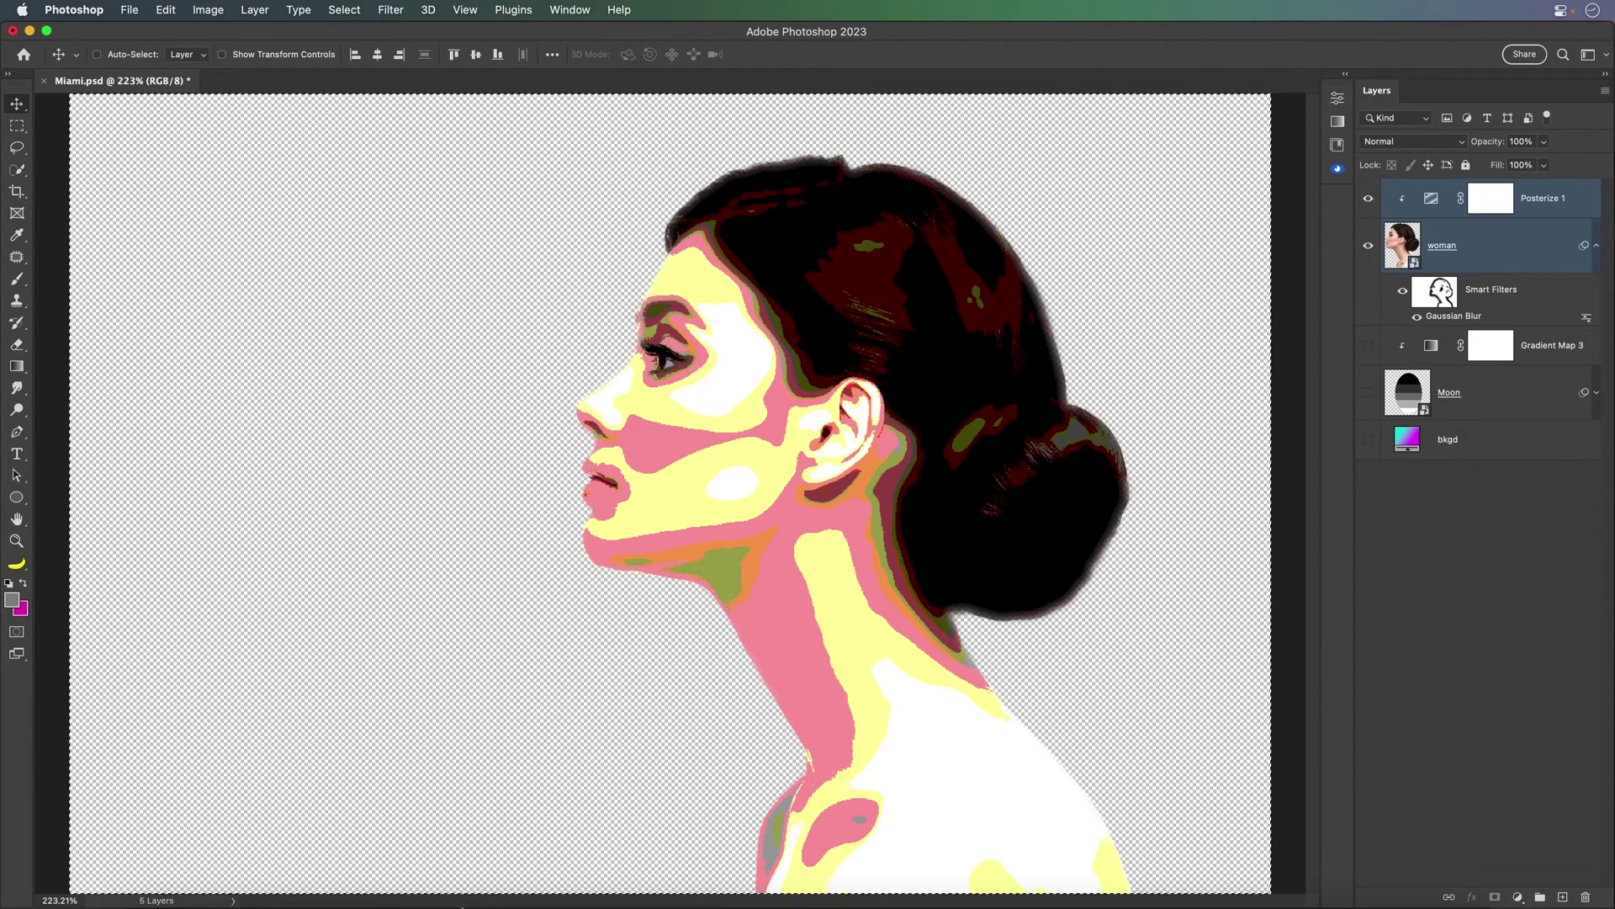
Switch to Illustrator and paste the posterized portrait into the Untitled-3 document, viewing it at 100% with the Properties panel collapsed
mouse_move(296, 902)
left_click(246, 884)
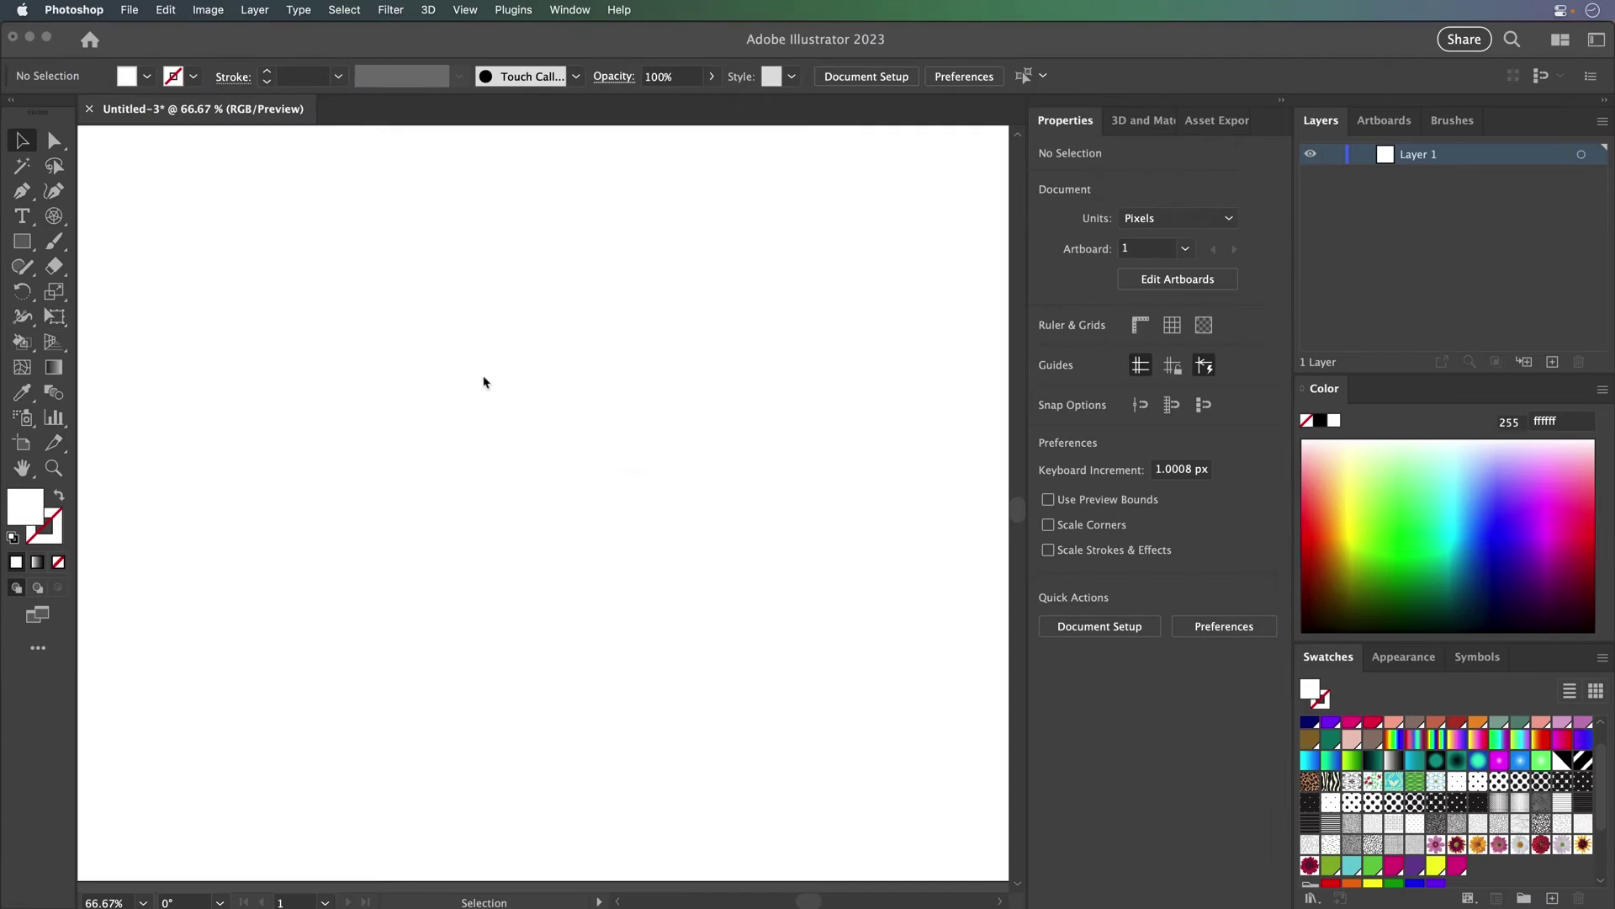
key("cmd+v")
key("cmd+1")
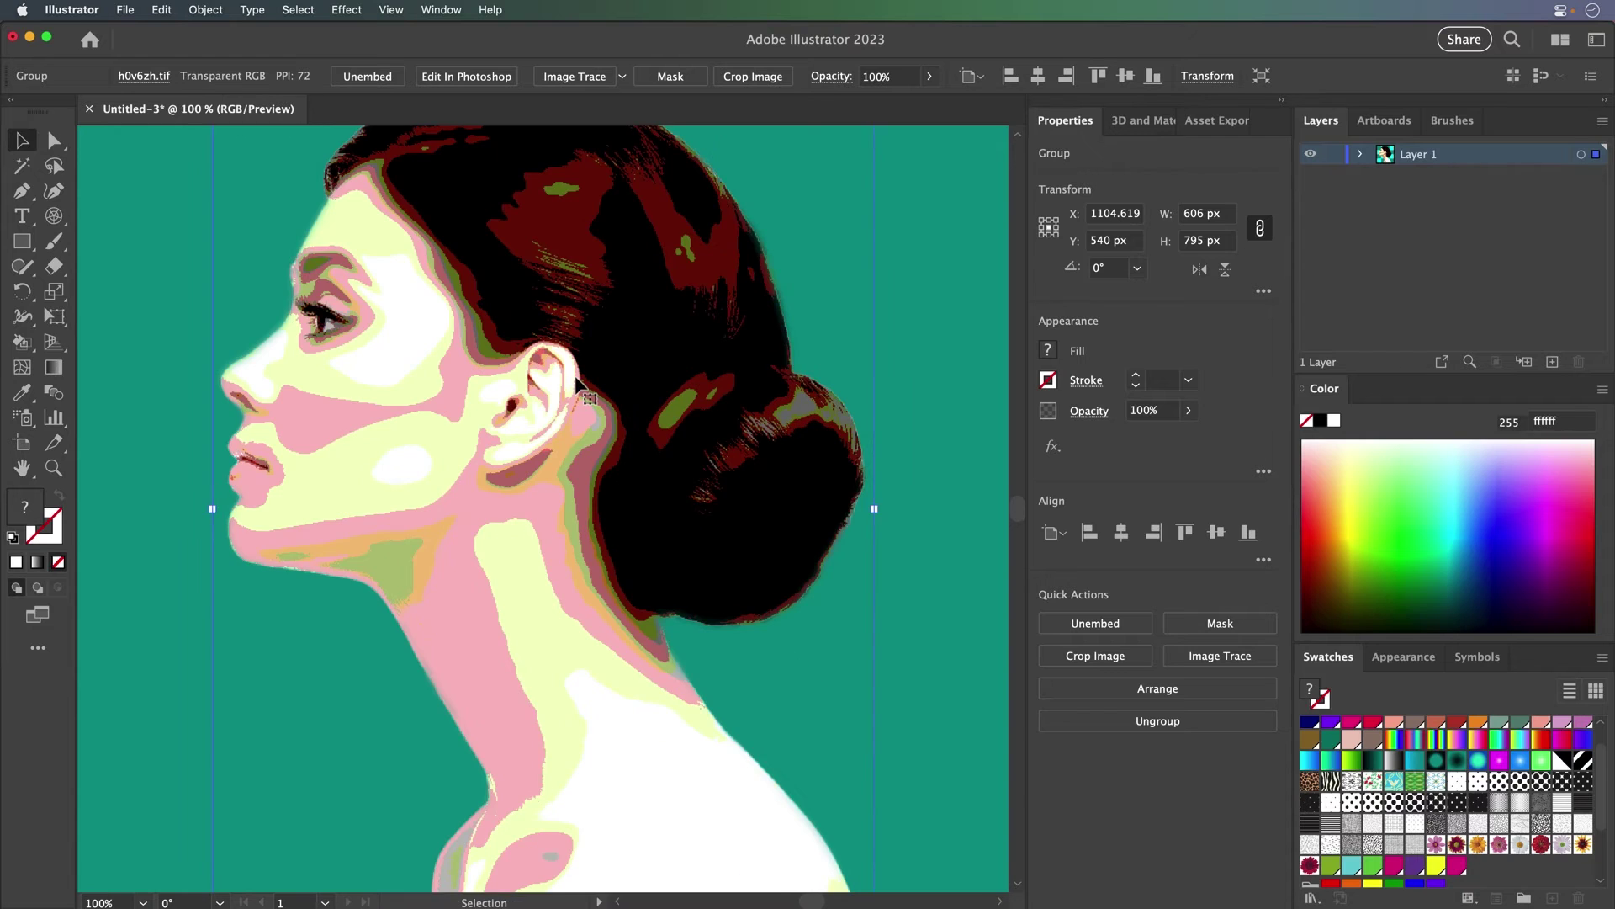
left_click_drag(393, 422, 584, 479)
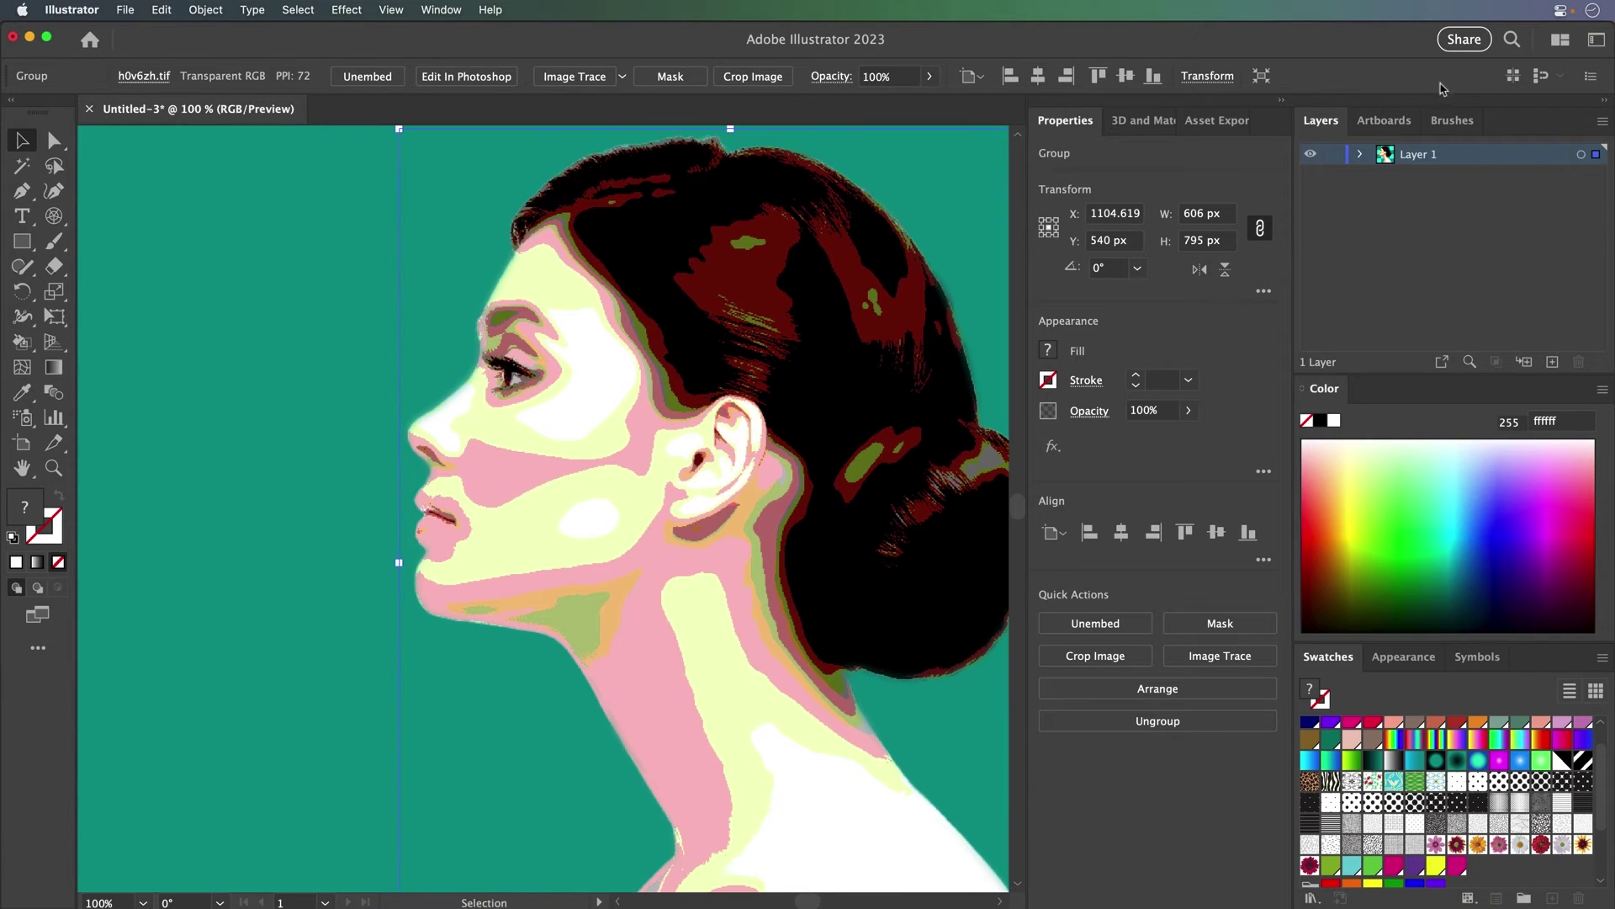
left_click(1283, 101)
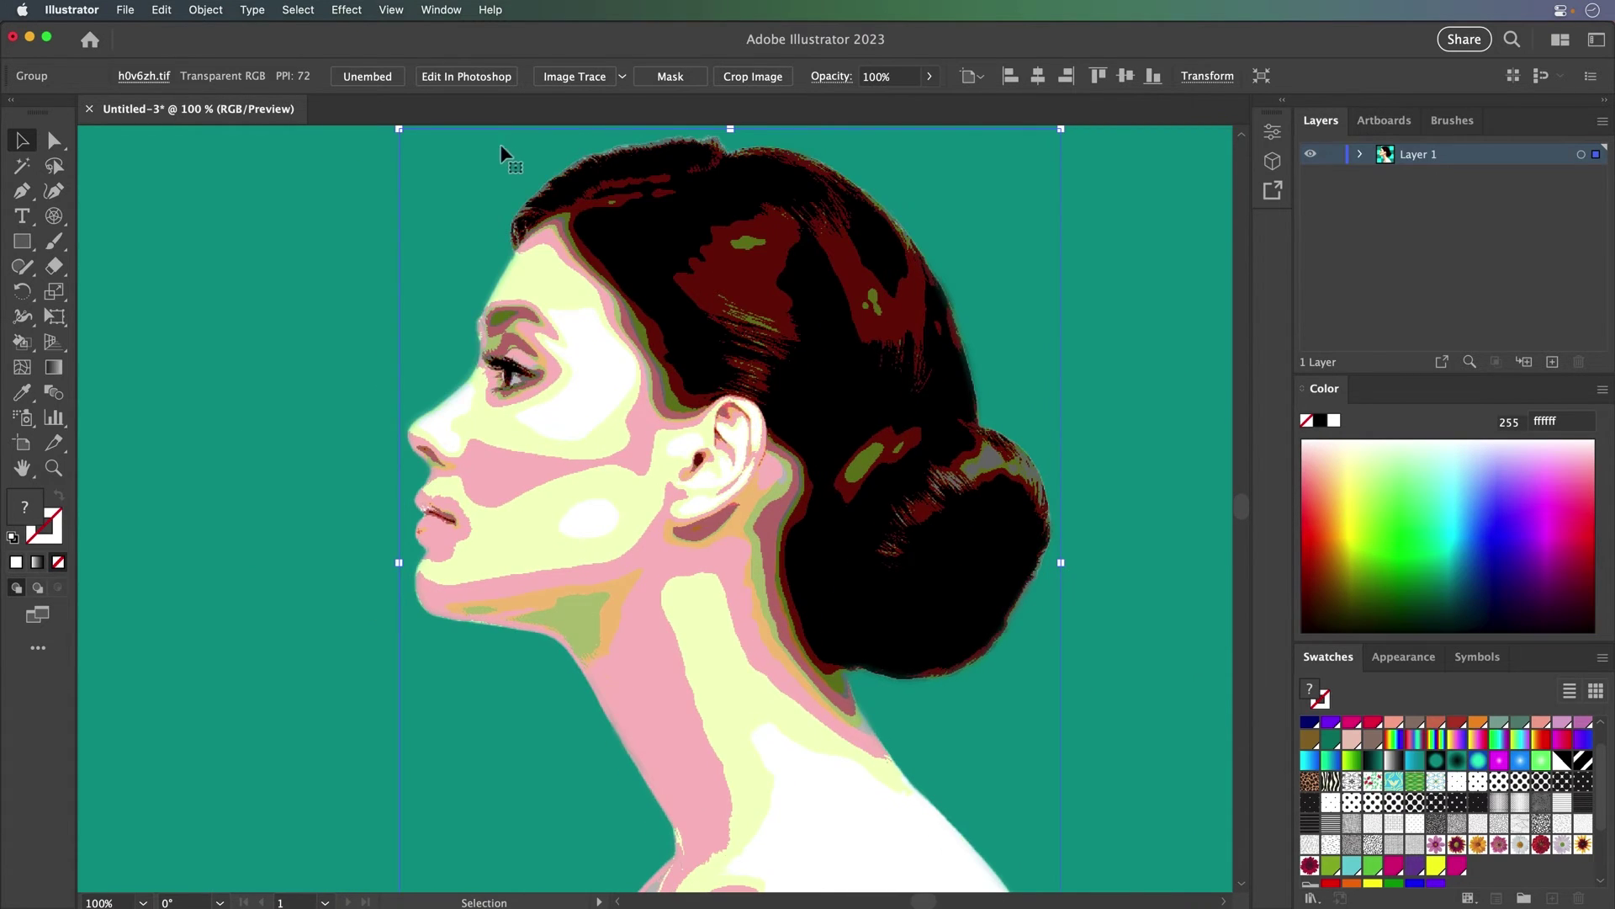
Trace the pasted portrait with the 6 Colors preset and review the advanced Image Trace settings
left_click(624, 77)
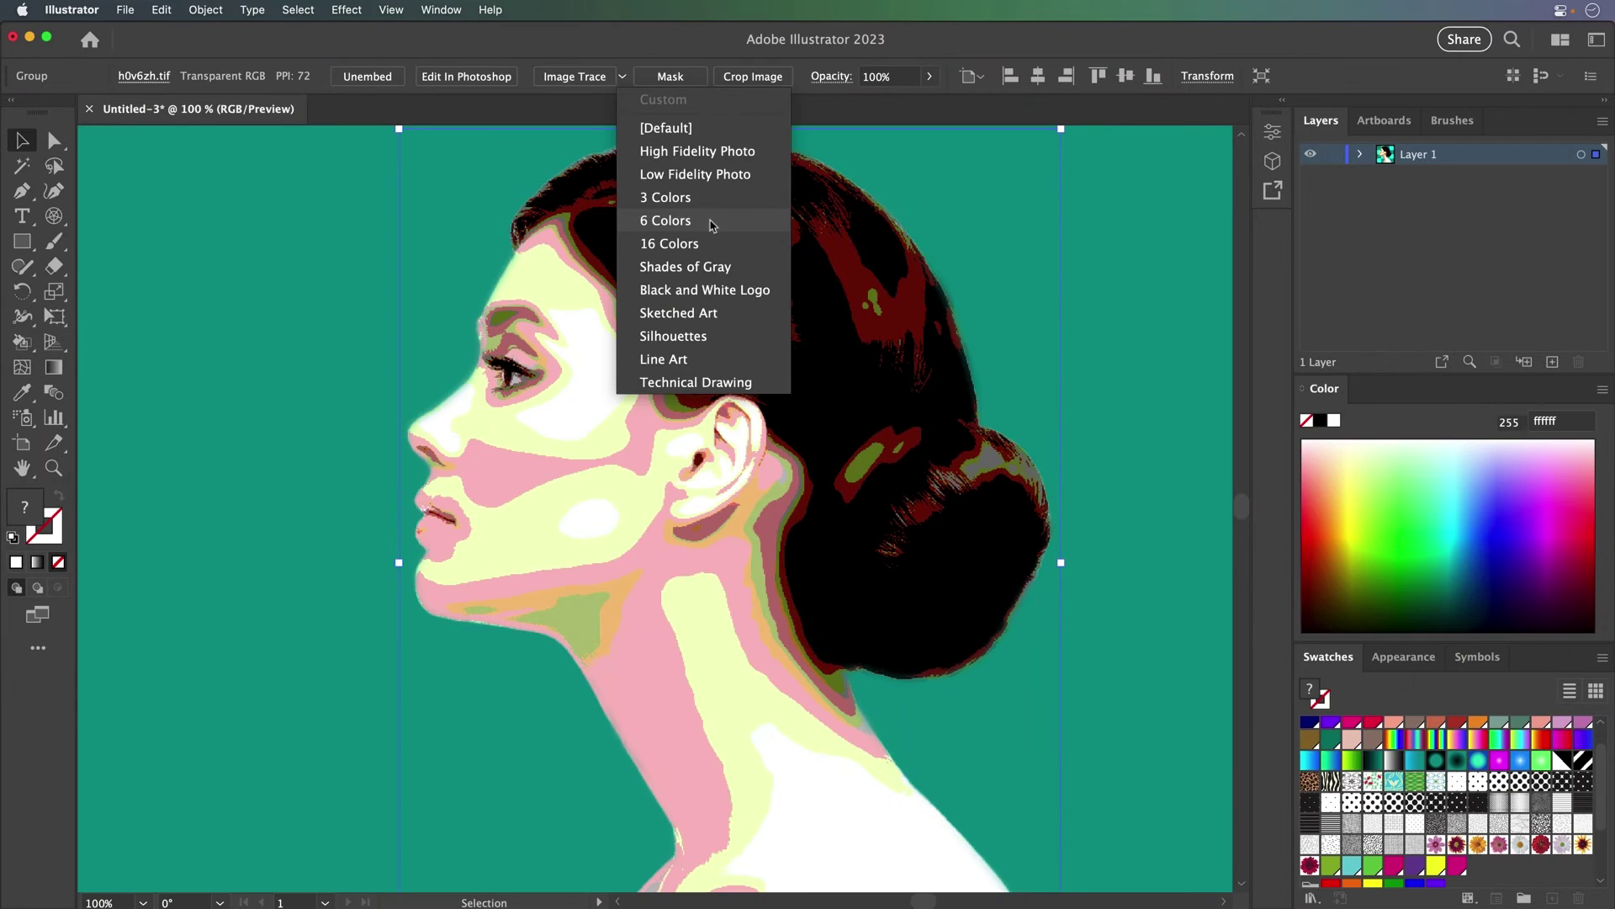
left_click(673, 221)
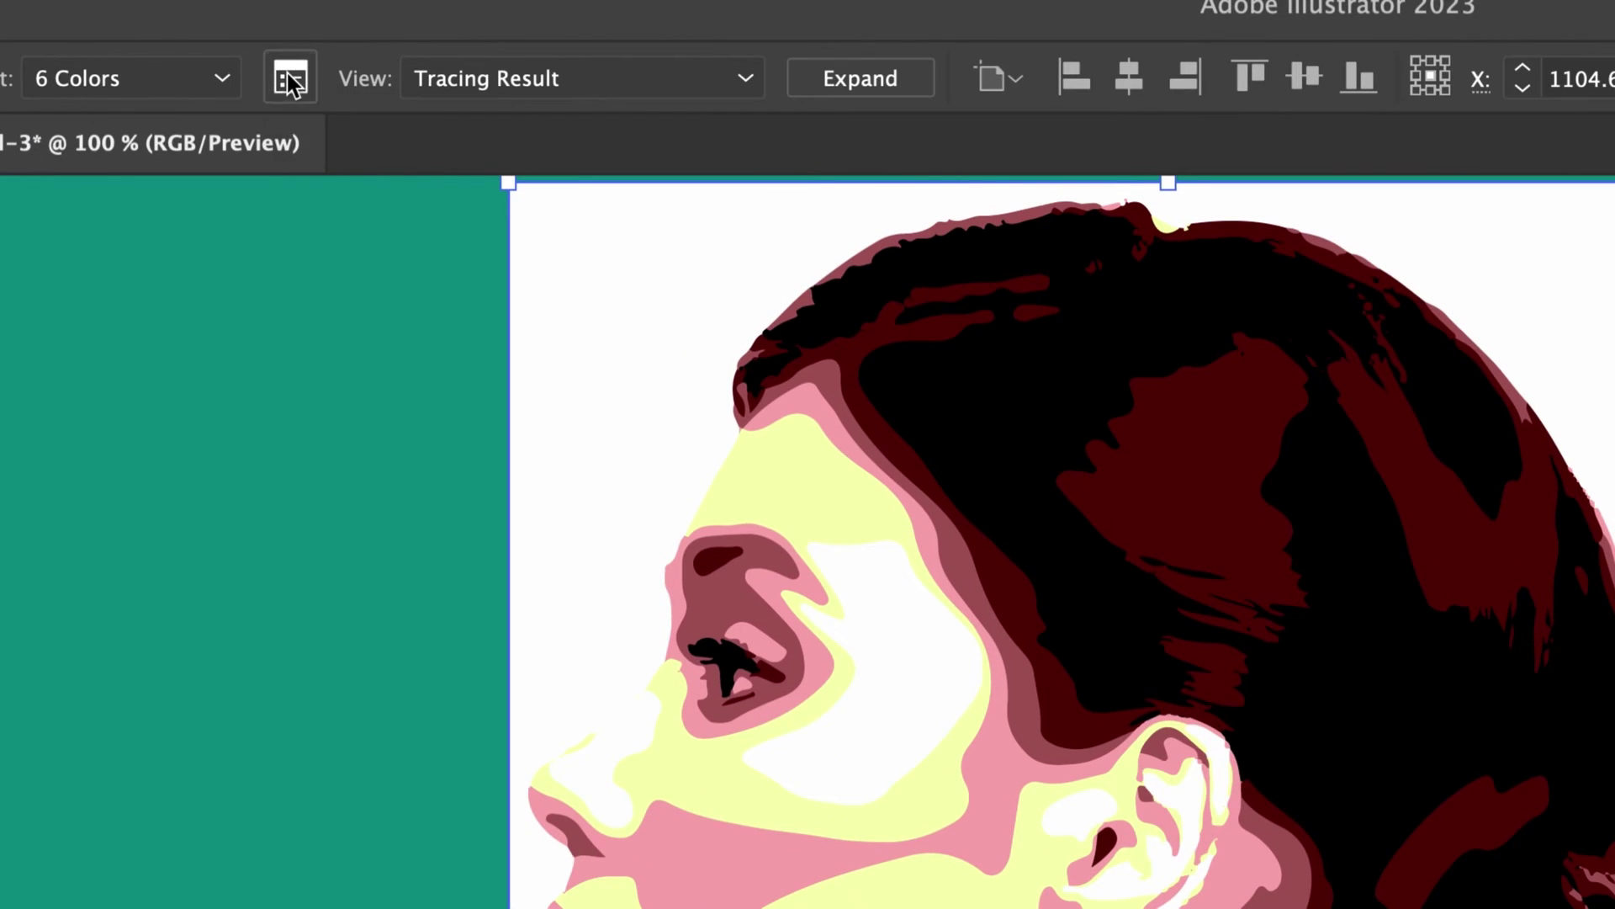
left_click(290, 79)
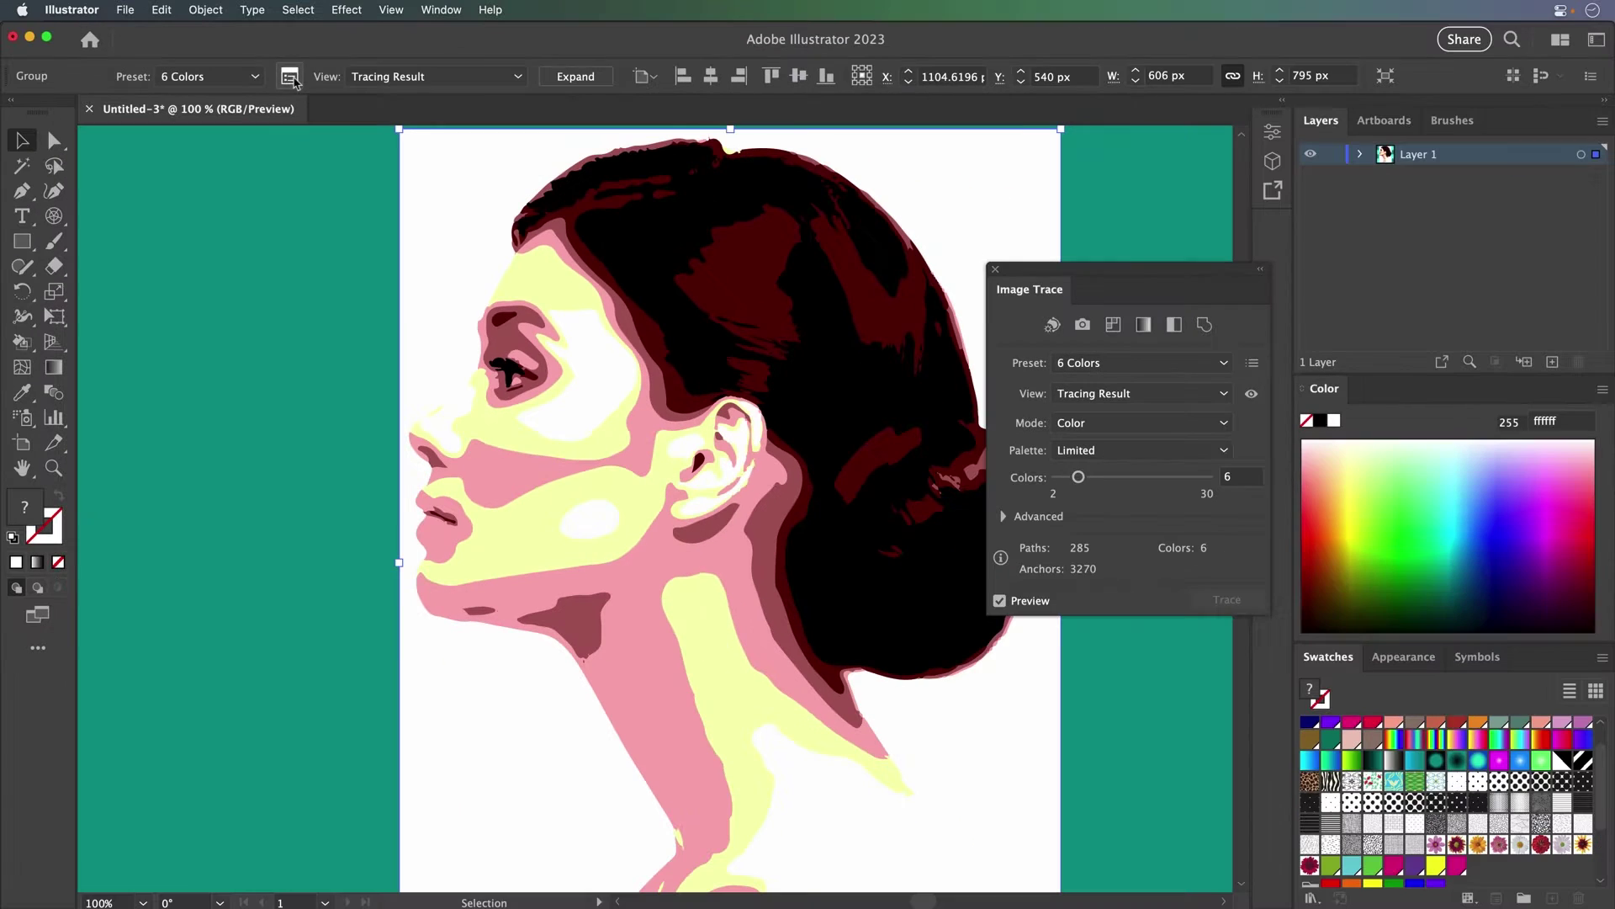
mouse_move(1107, 270)
left_mouse_down()
mouse_move(1178, 251)
mouse_move(1183, 226)
left_mouse_up()
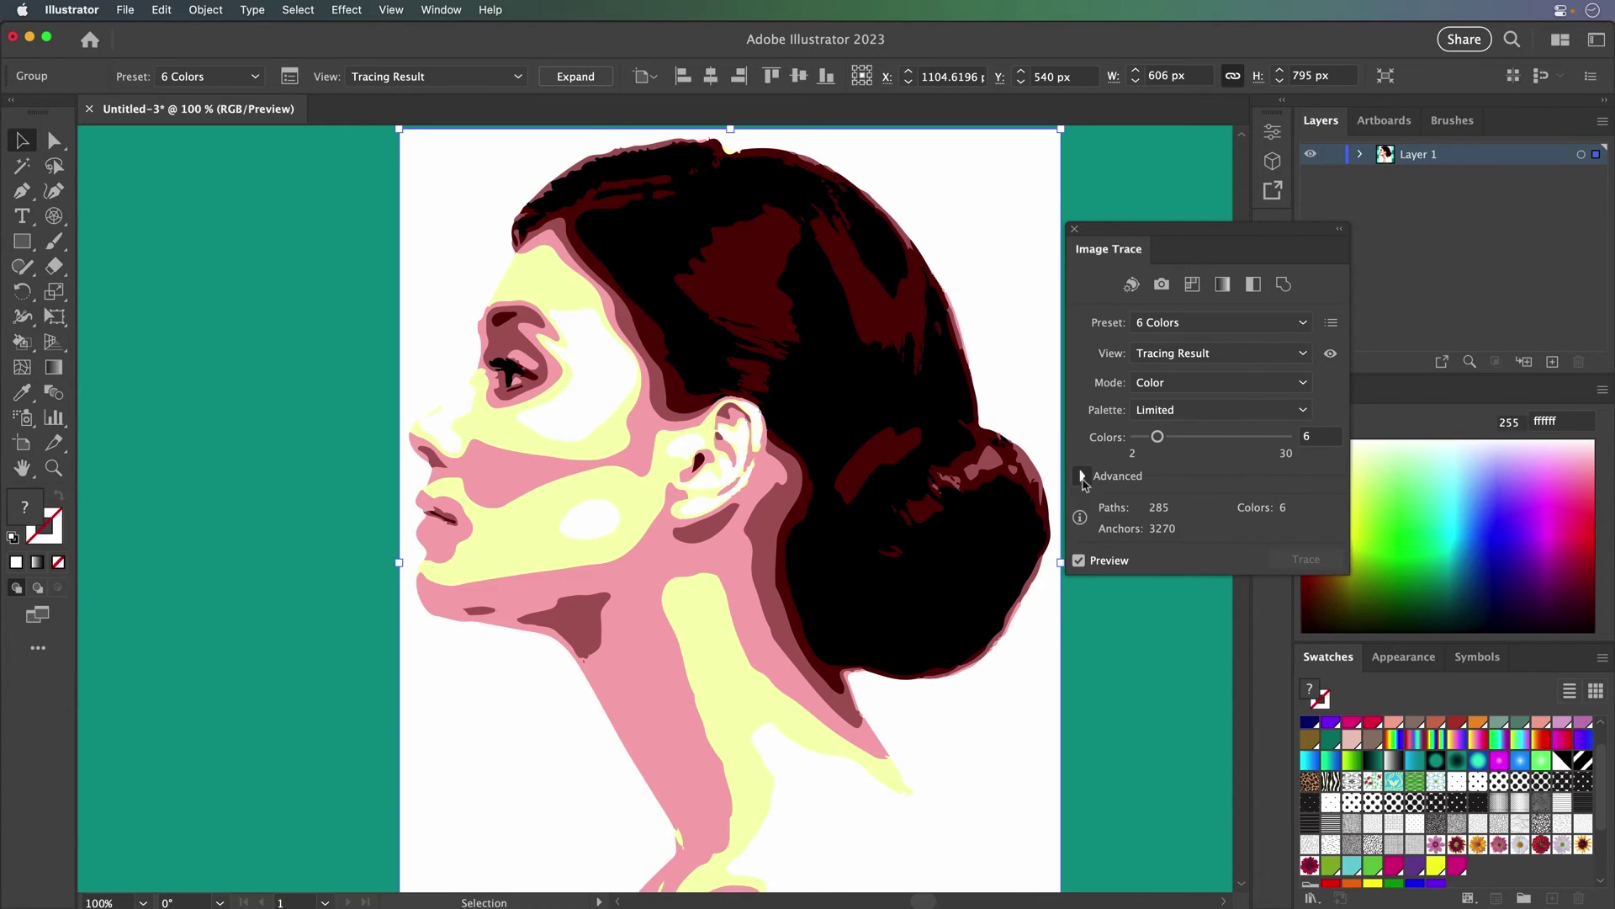
left_click(1083, 477)
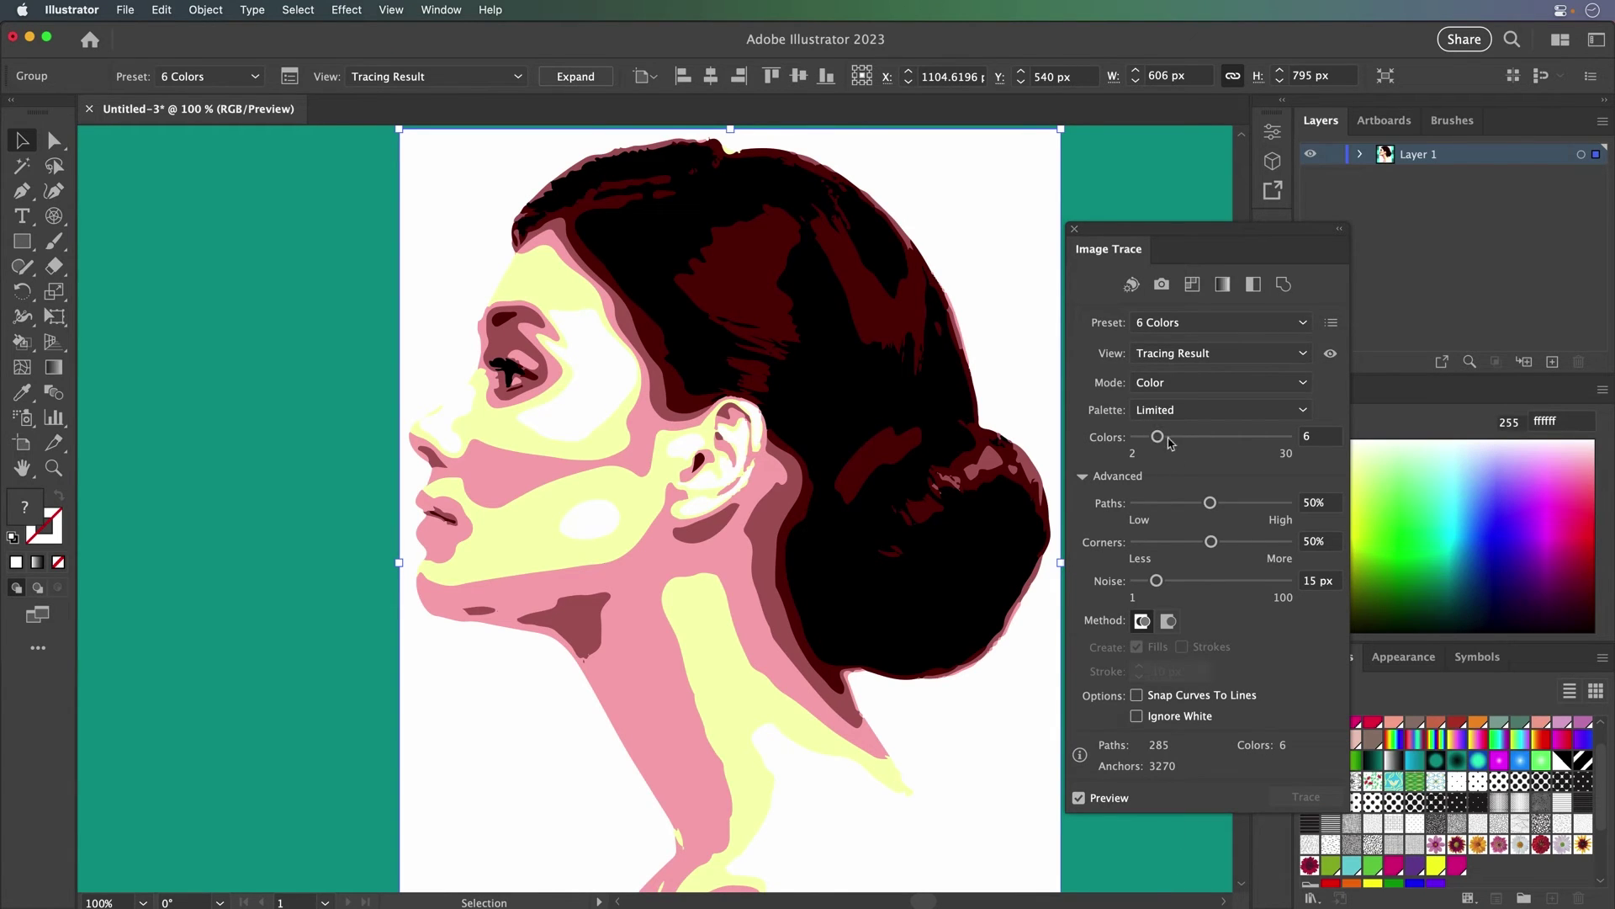
left_click(1074, 229)
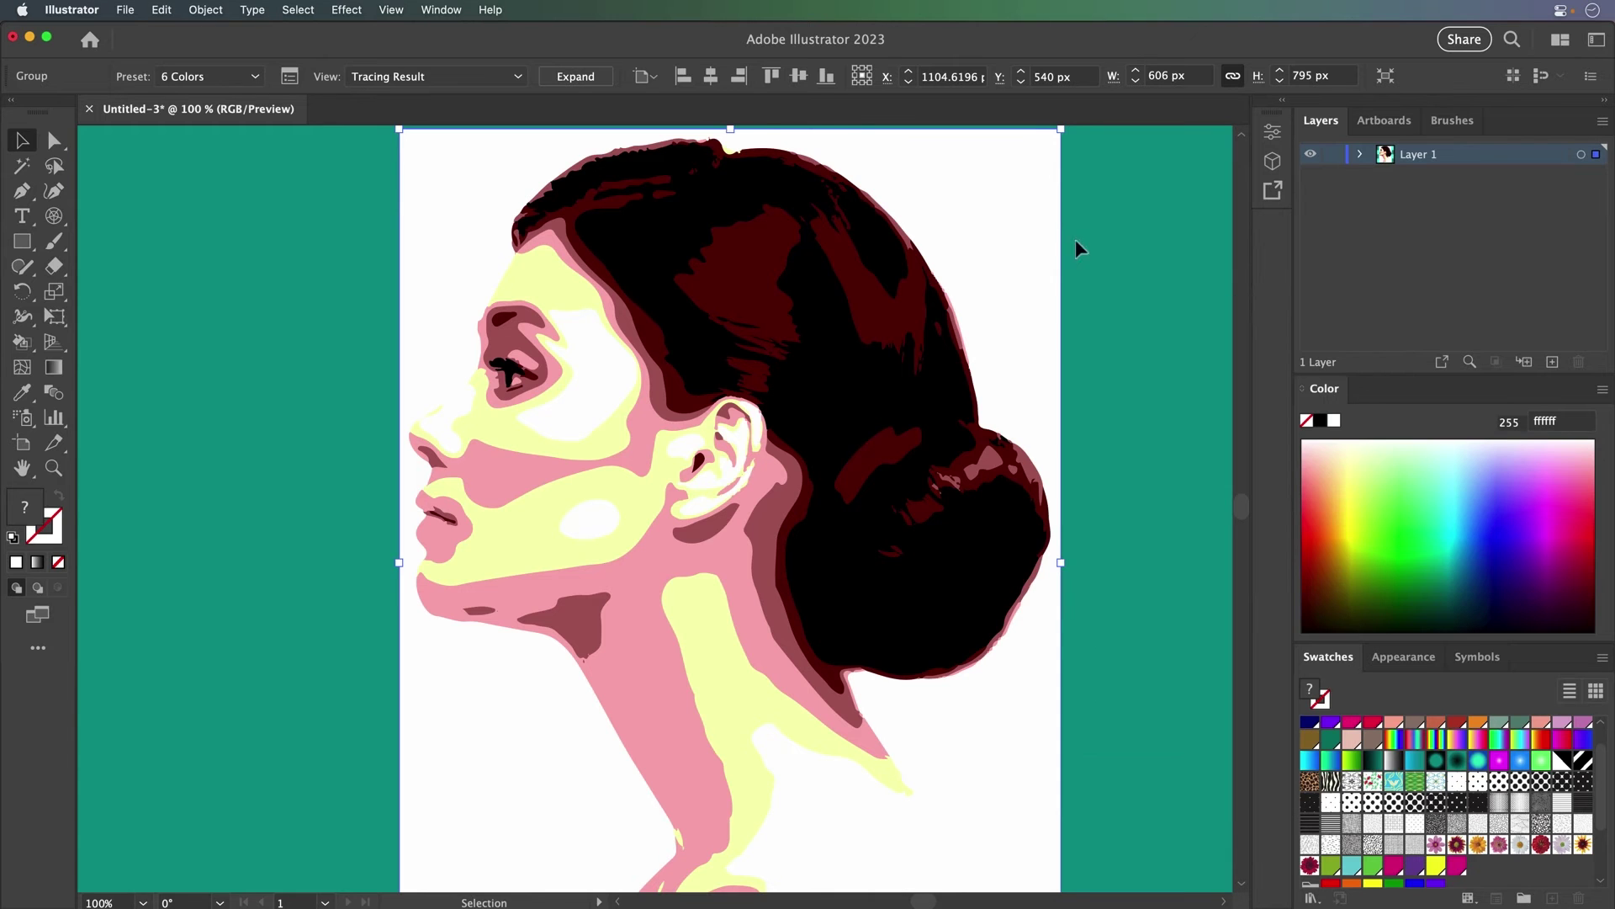
Expand the traced portrait into editable vector shapes and deselect it
left_click(576, 76)
left_click(321, 325)
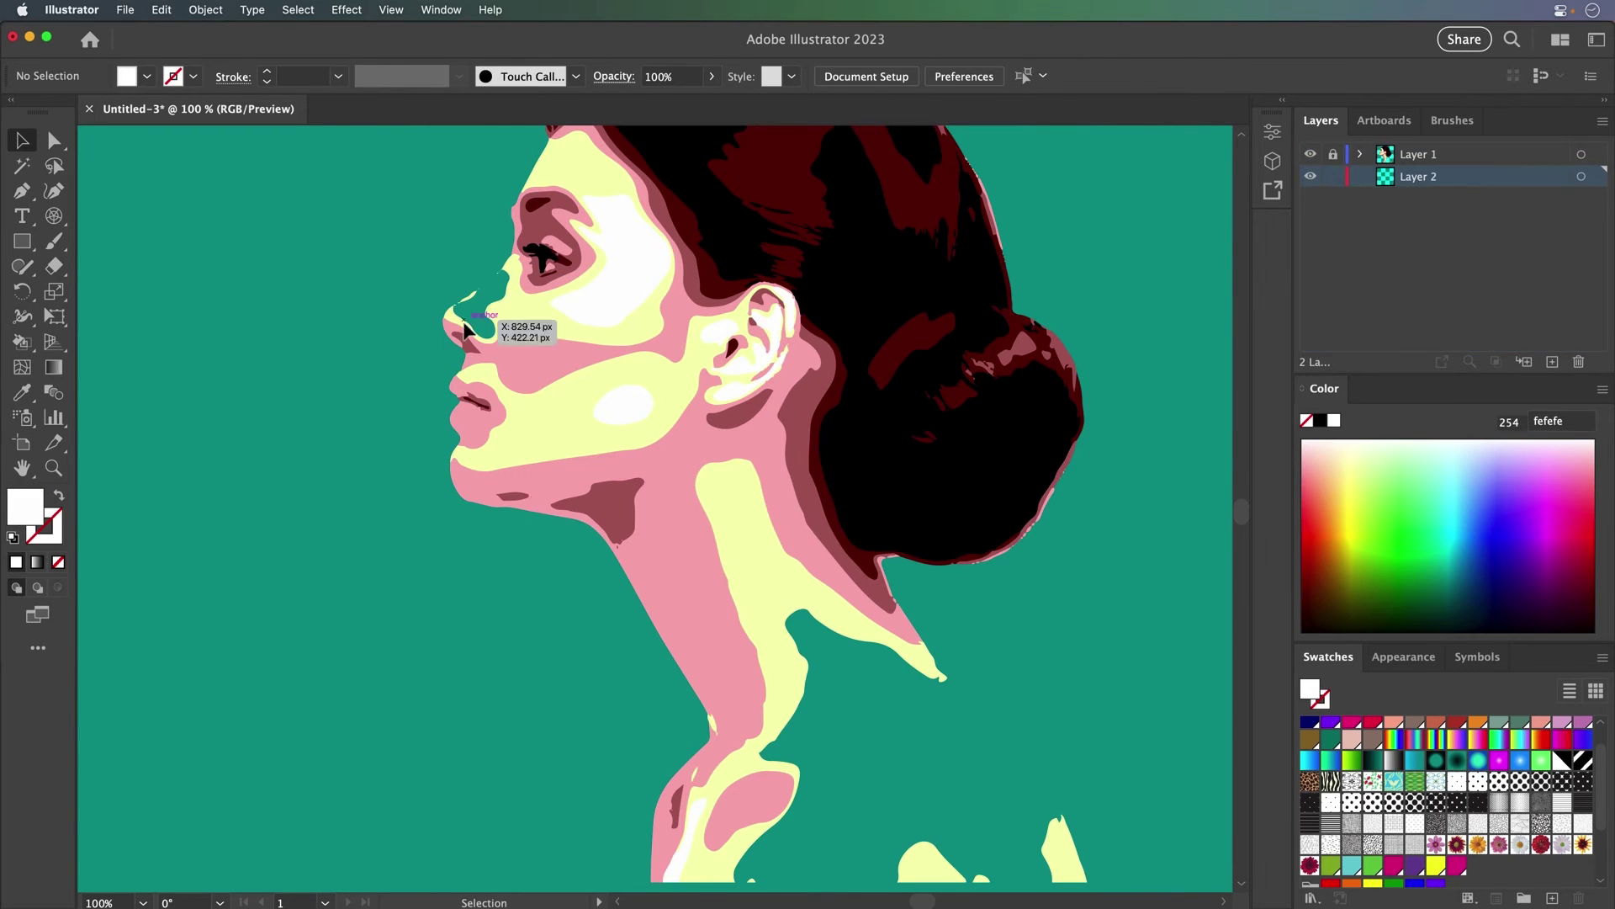
Draw a white Pen shape on Layer 2 behind the nose to fill its missing highlight
key("p")
left_click(452, 317)
left_click(507, 260)
Draw a closed white Pen shape on Layer 2 behind the shoulder and upper back, following the body's outer curve
scroll(569, 376, "down", 5)
left_click(926, 479)
left_click_drag(1013, 573, 1035, 603)
left_click(1090, 722)
left_click(739, 590)
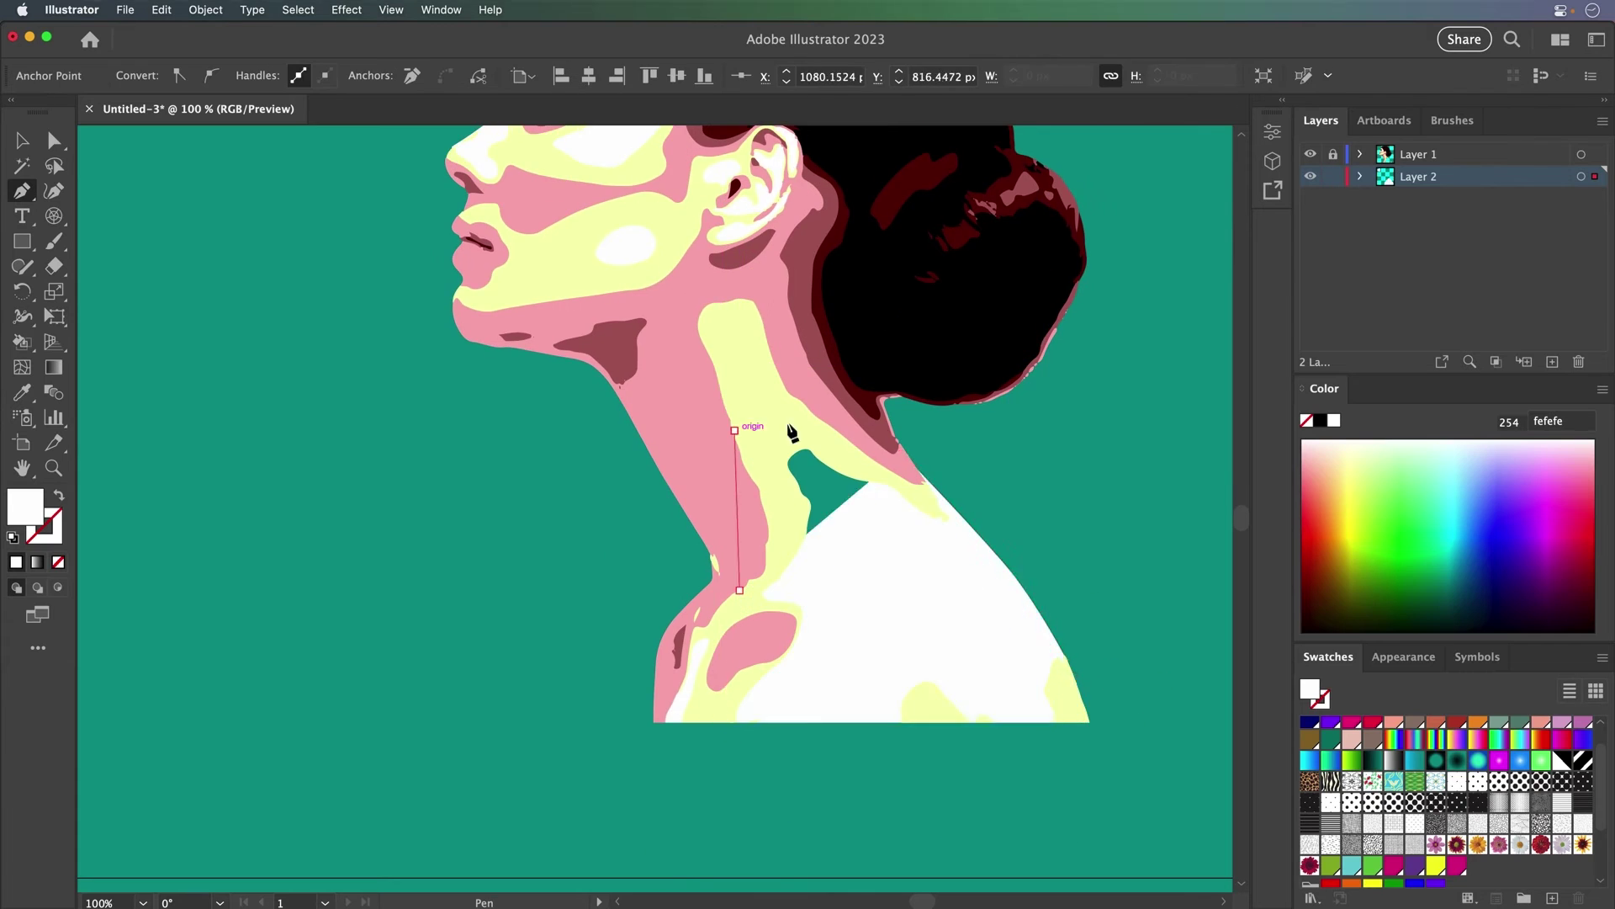
left_click(926, 480)
key("v")
left_click(371, 262)
scroll(371, 262, "up", 5)
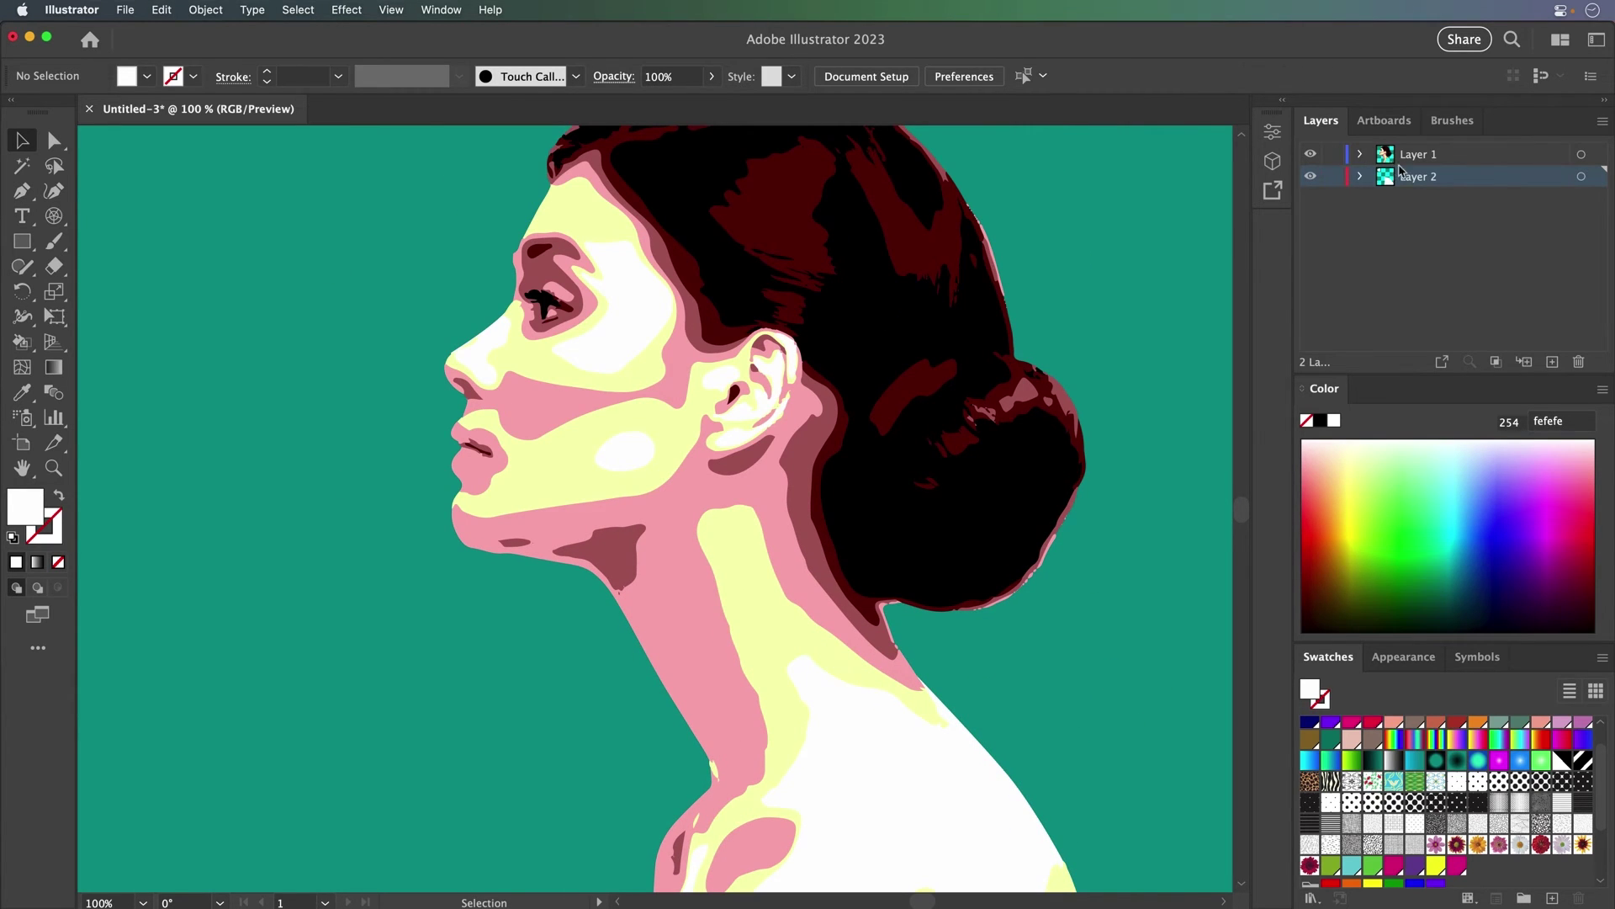
Copy all the vector artwork and paste it into Miami.psd in Photoshop as pixels, aligned over the posterized portrait
scroll(558, 304, "up", 2)
key("super+equal")
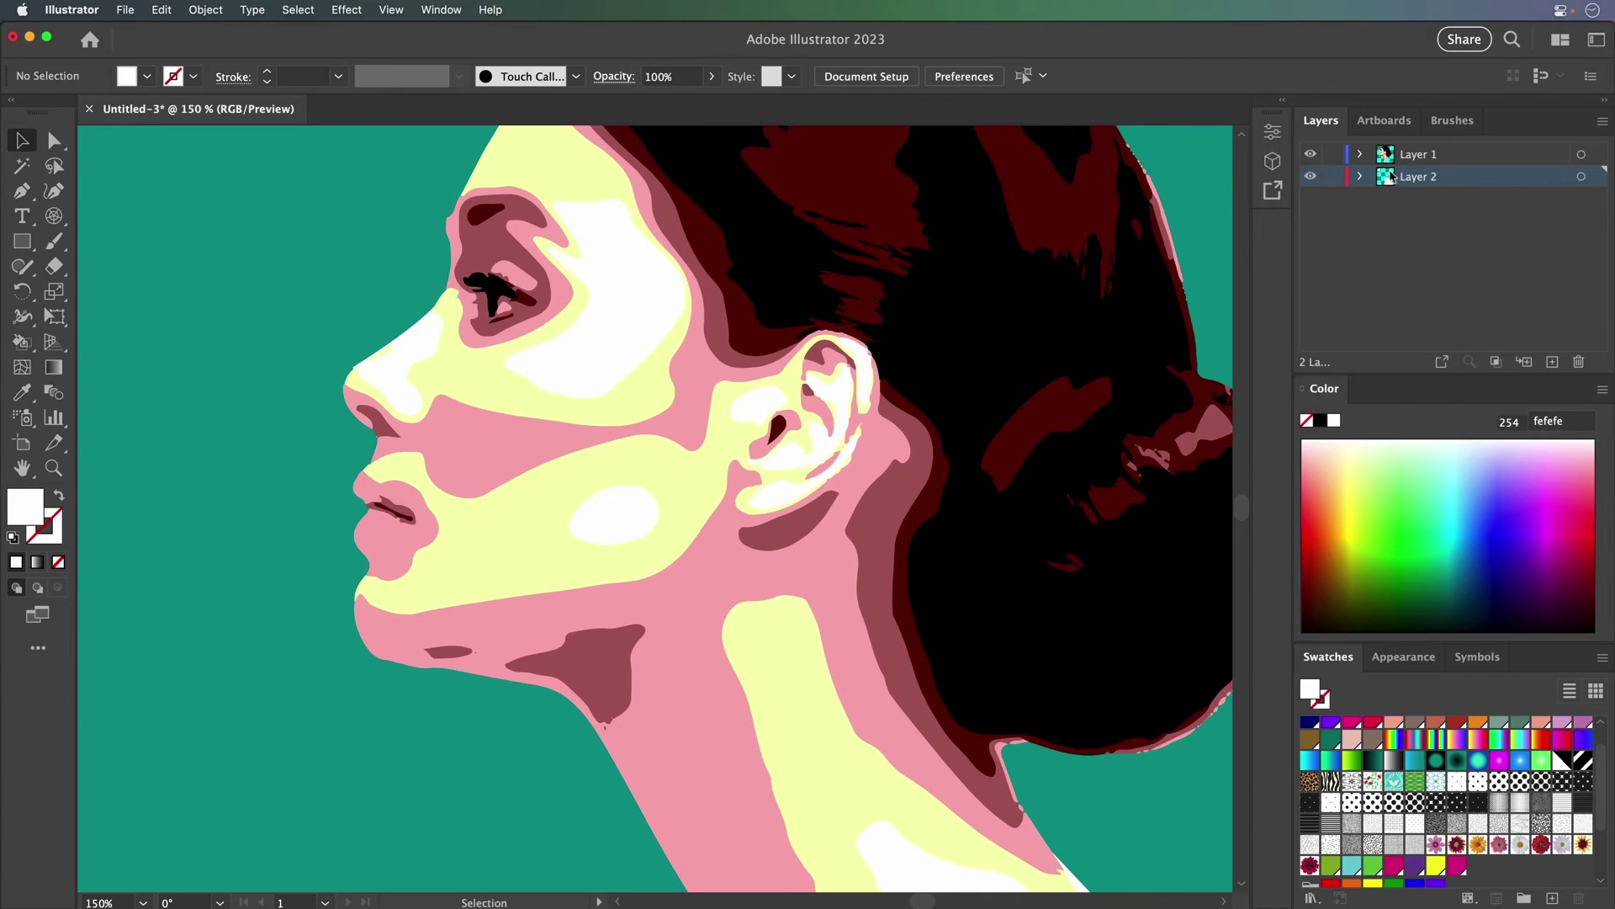
key("super+a")
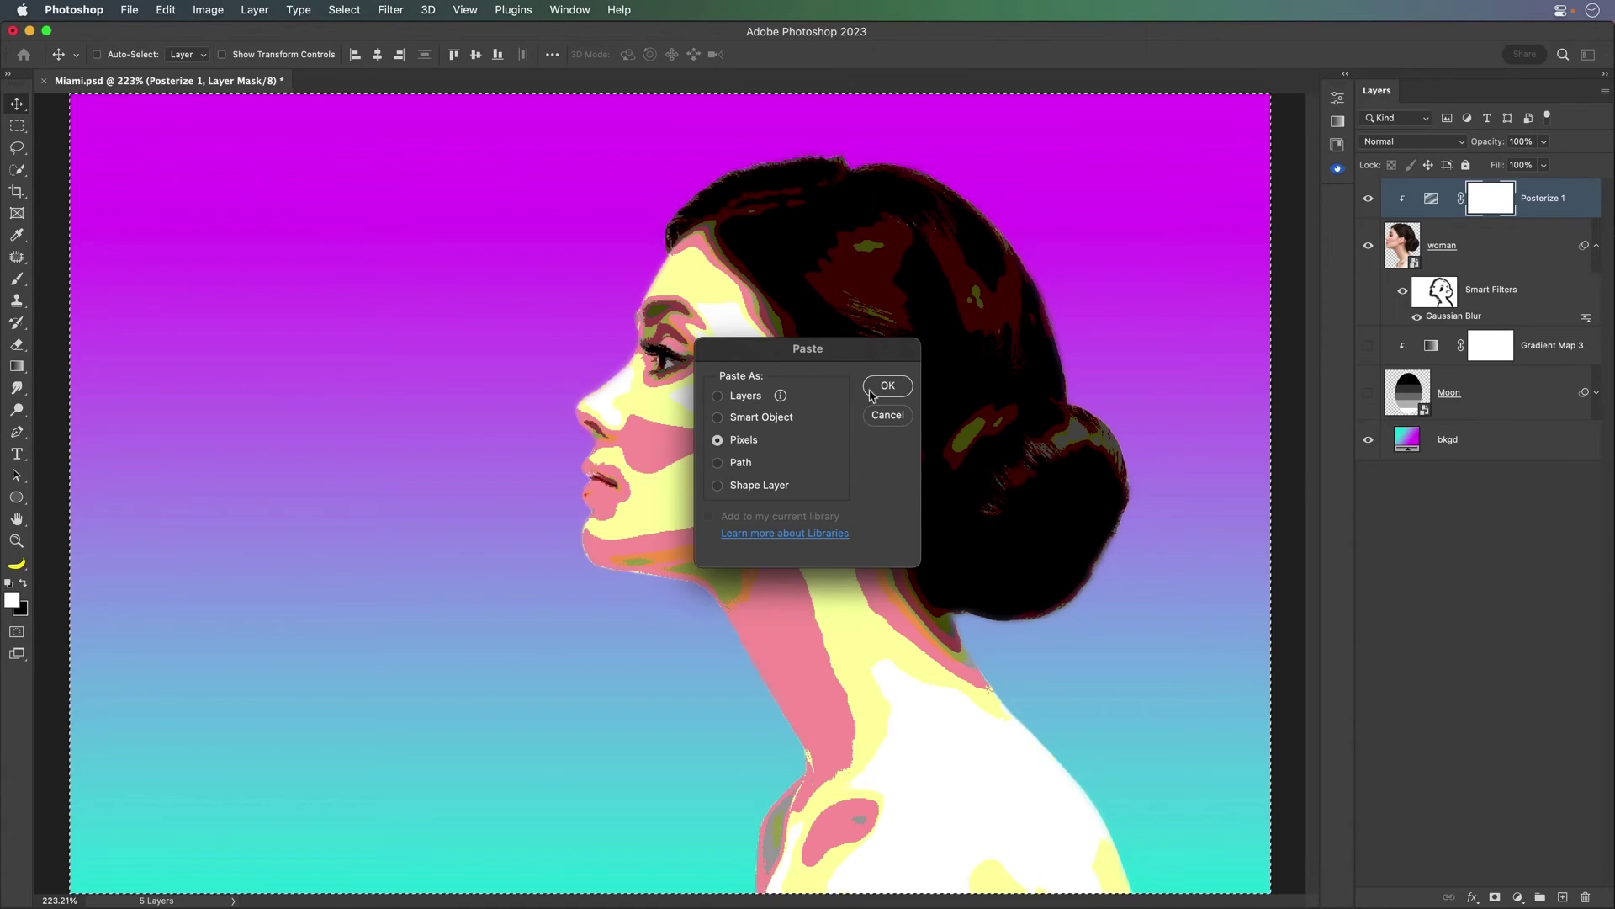
left_click(875, 389)
left_click_drag(519, 332, 692, 362)
key("Return")
Compare the pasted Layer 1 artwork with the posterized portrait beneath it by hiding and showing Layer 1, including at 400% zoom
left_click(1368, 206)
left_click(1368, 205)
left_click(1368, 205)
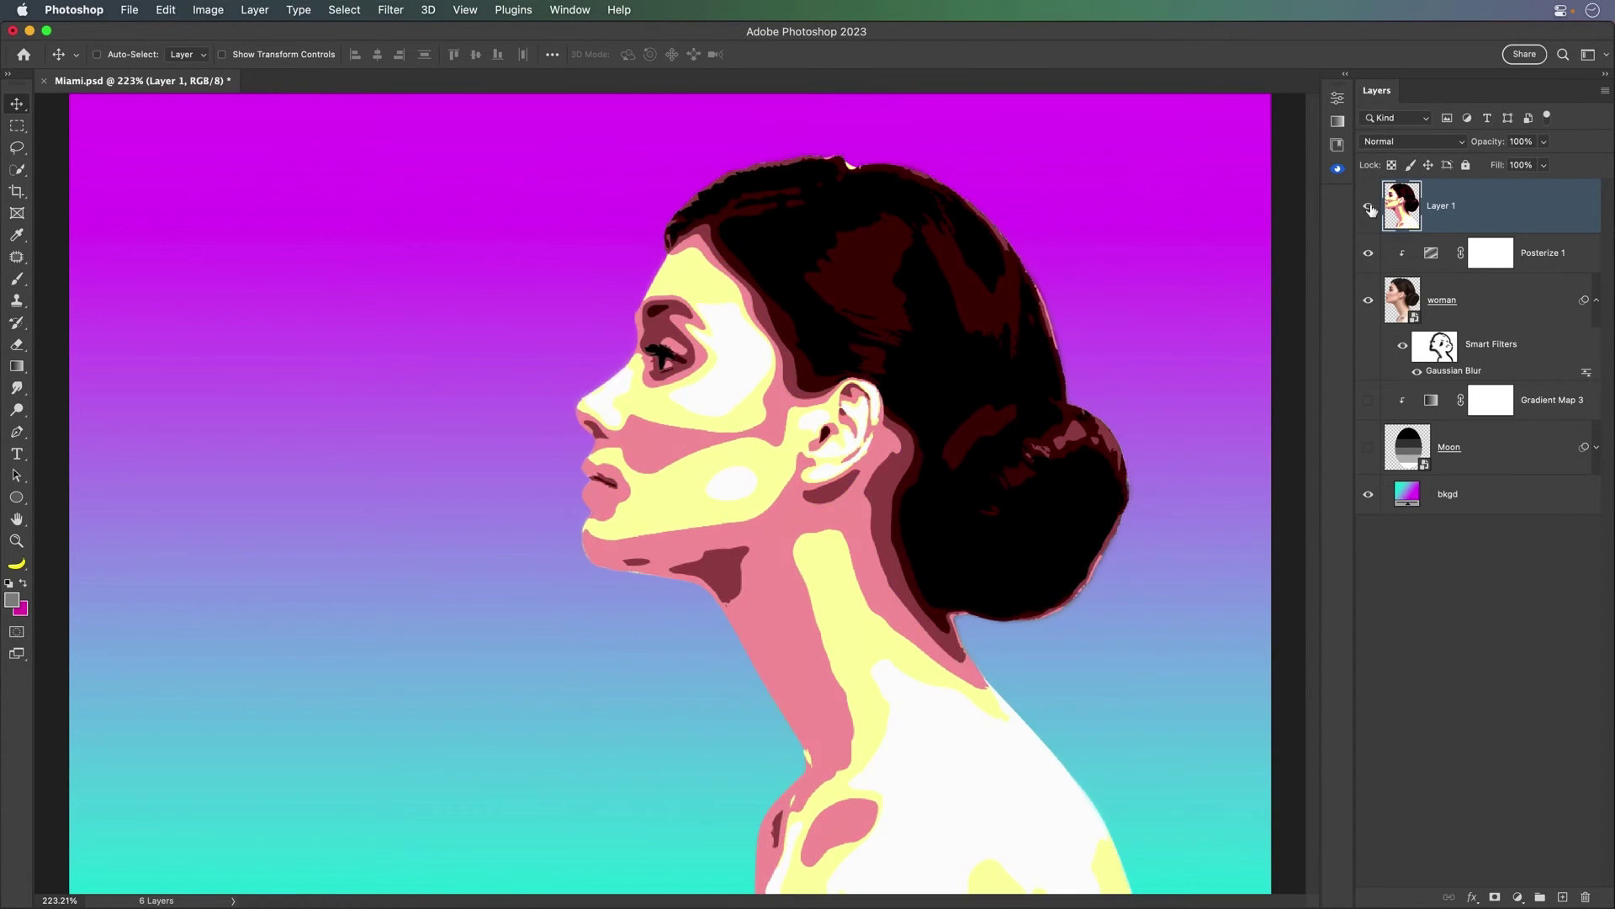
left_click(1368, 205)
left_click(1368, 206)
left_click(1372, 210)
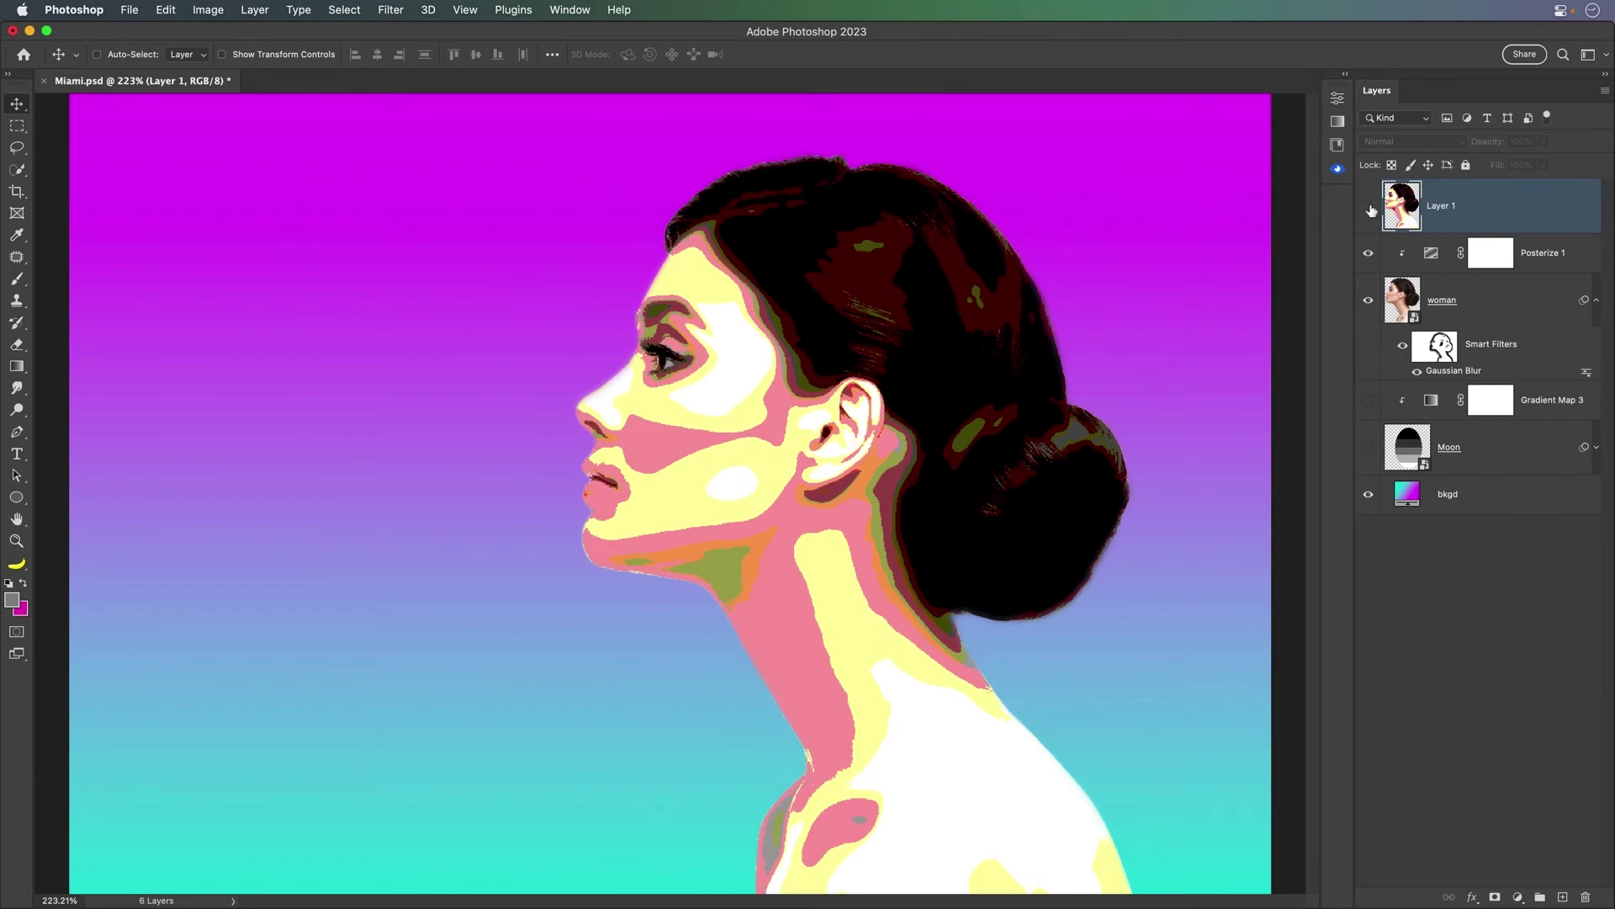
key("super+equal")
key("super+equal")
left_click(1369, 207)
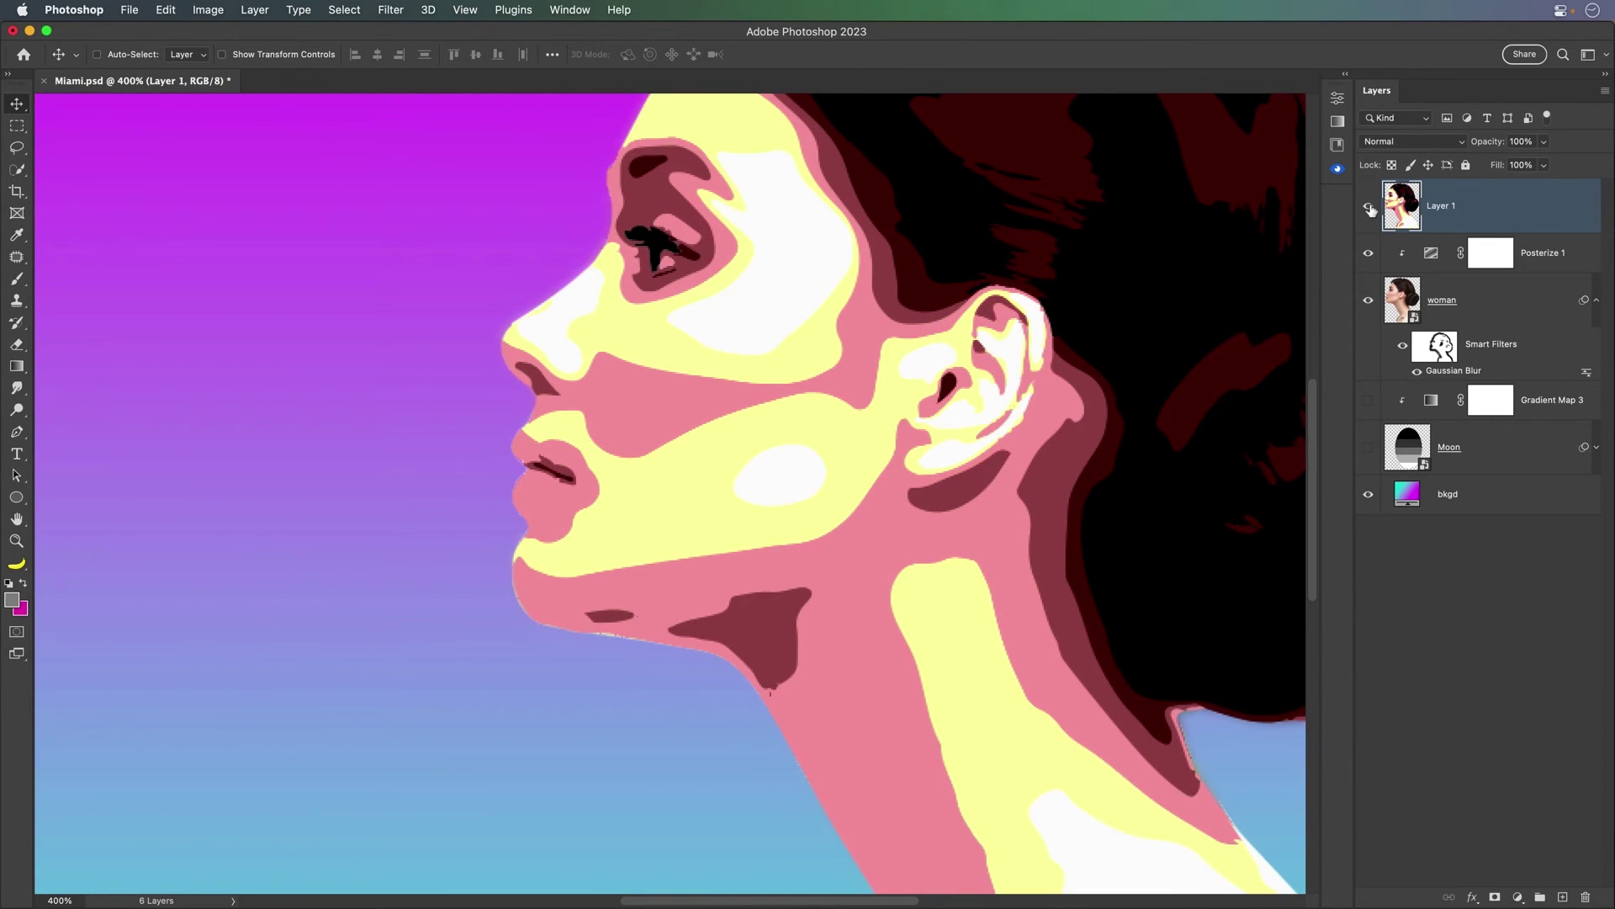
key("super+0")
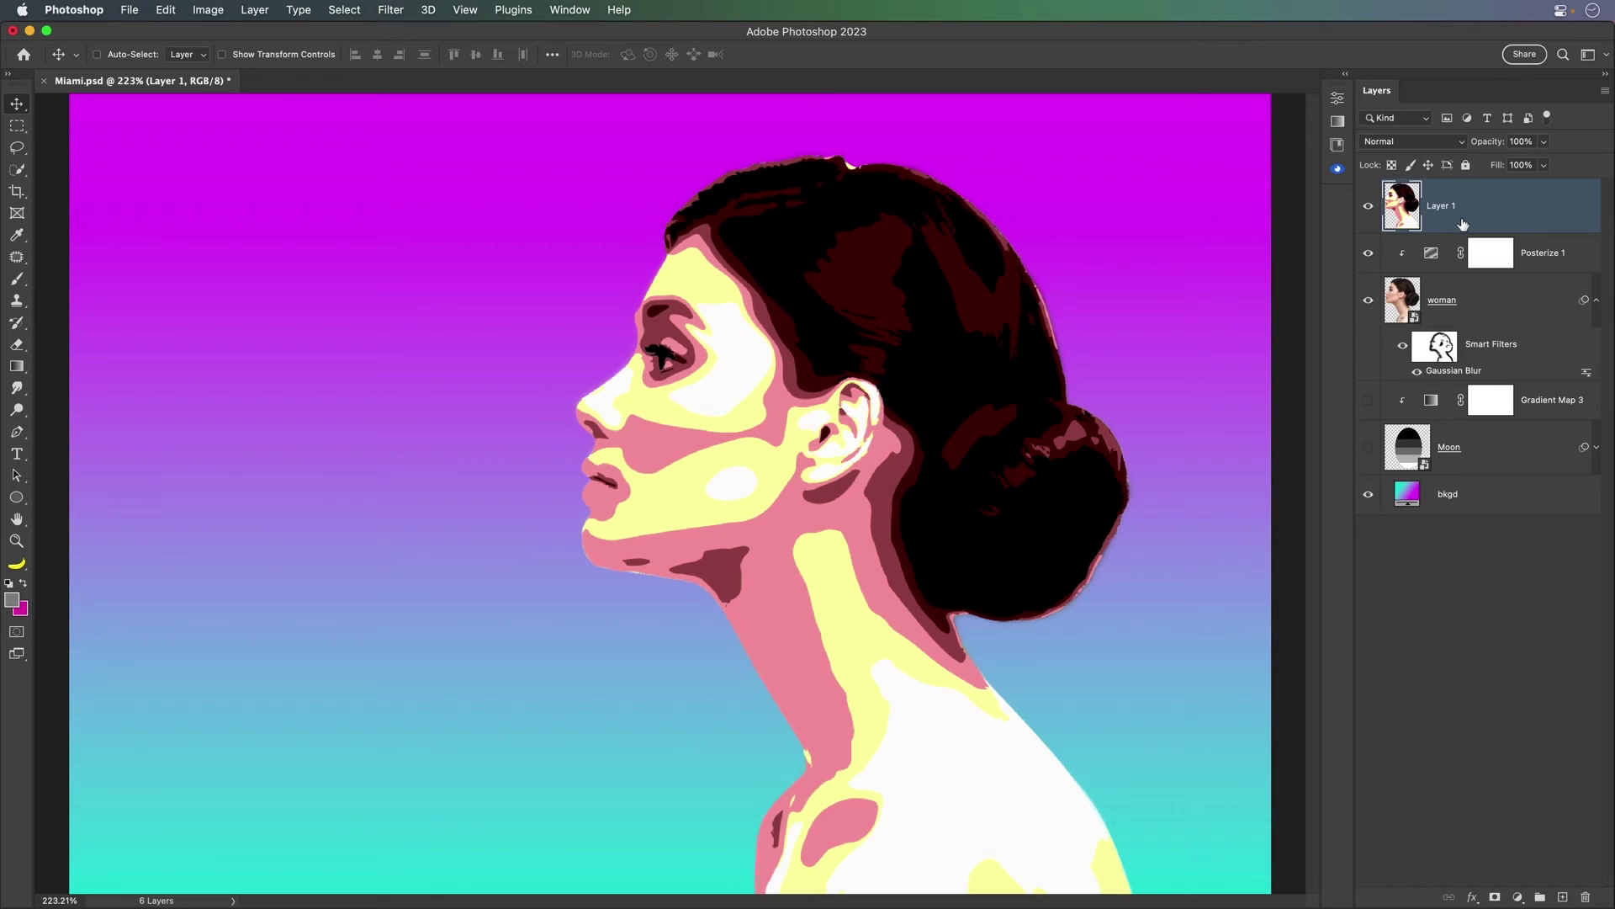
Add a Gradient Map adjustment layer above Layer 1 and clip it to that layer
left_click(1519, 897)
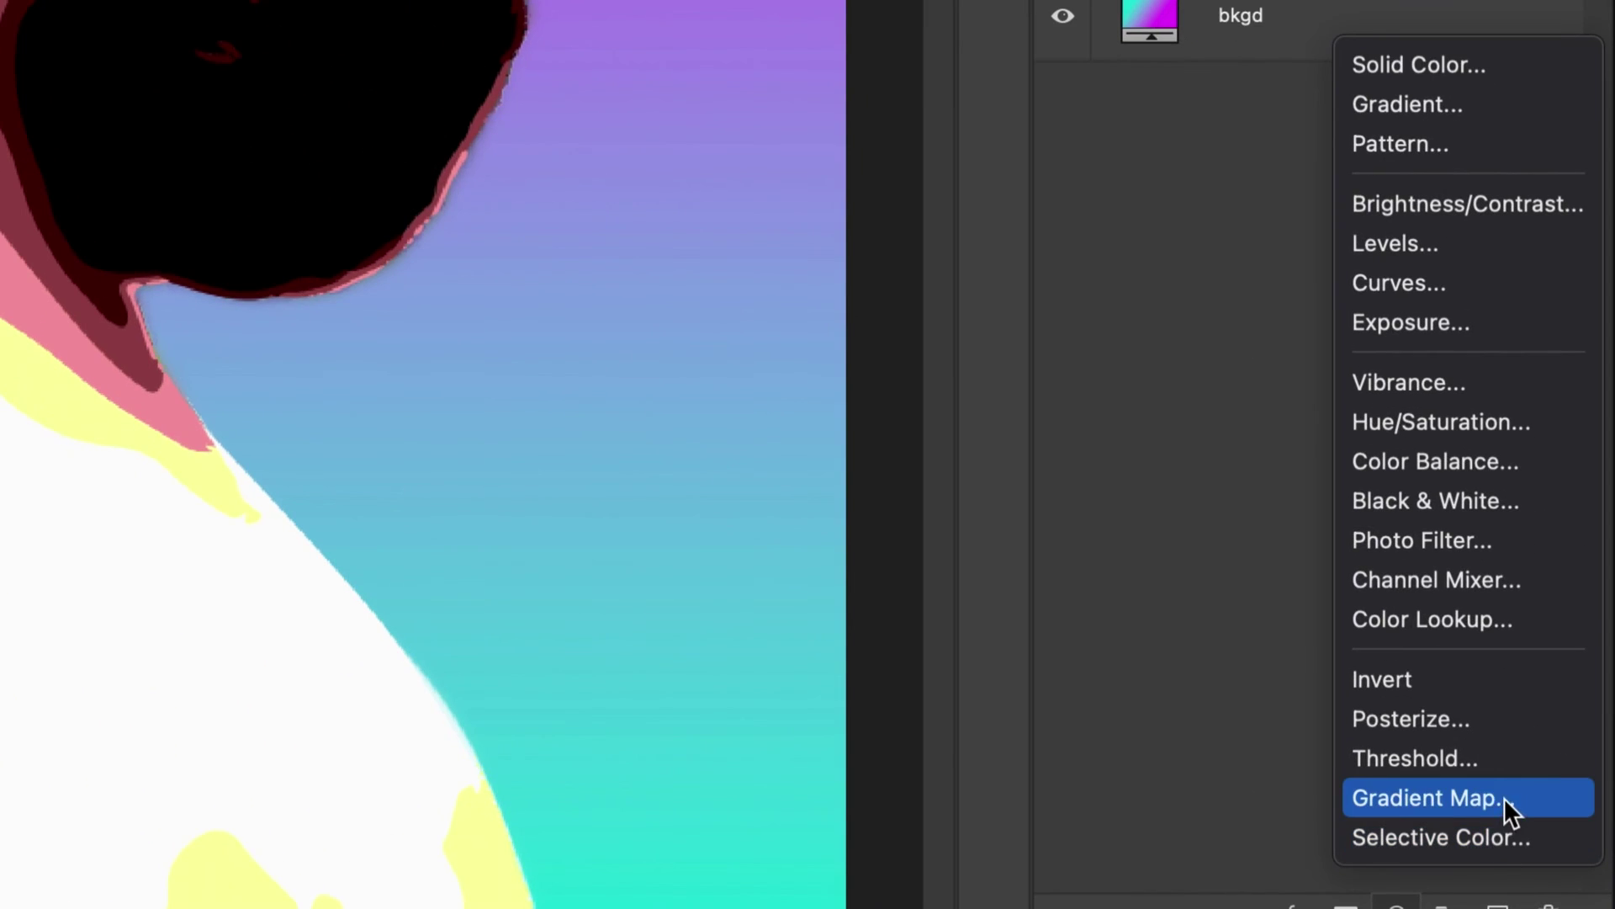
left_click(1565, 844)
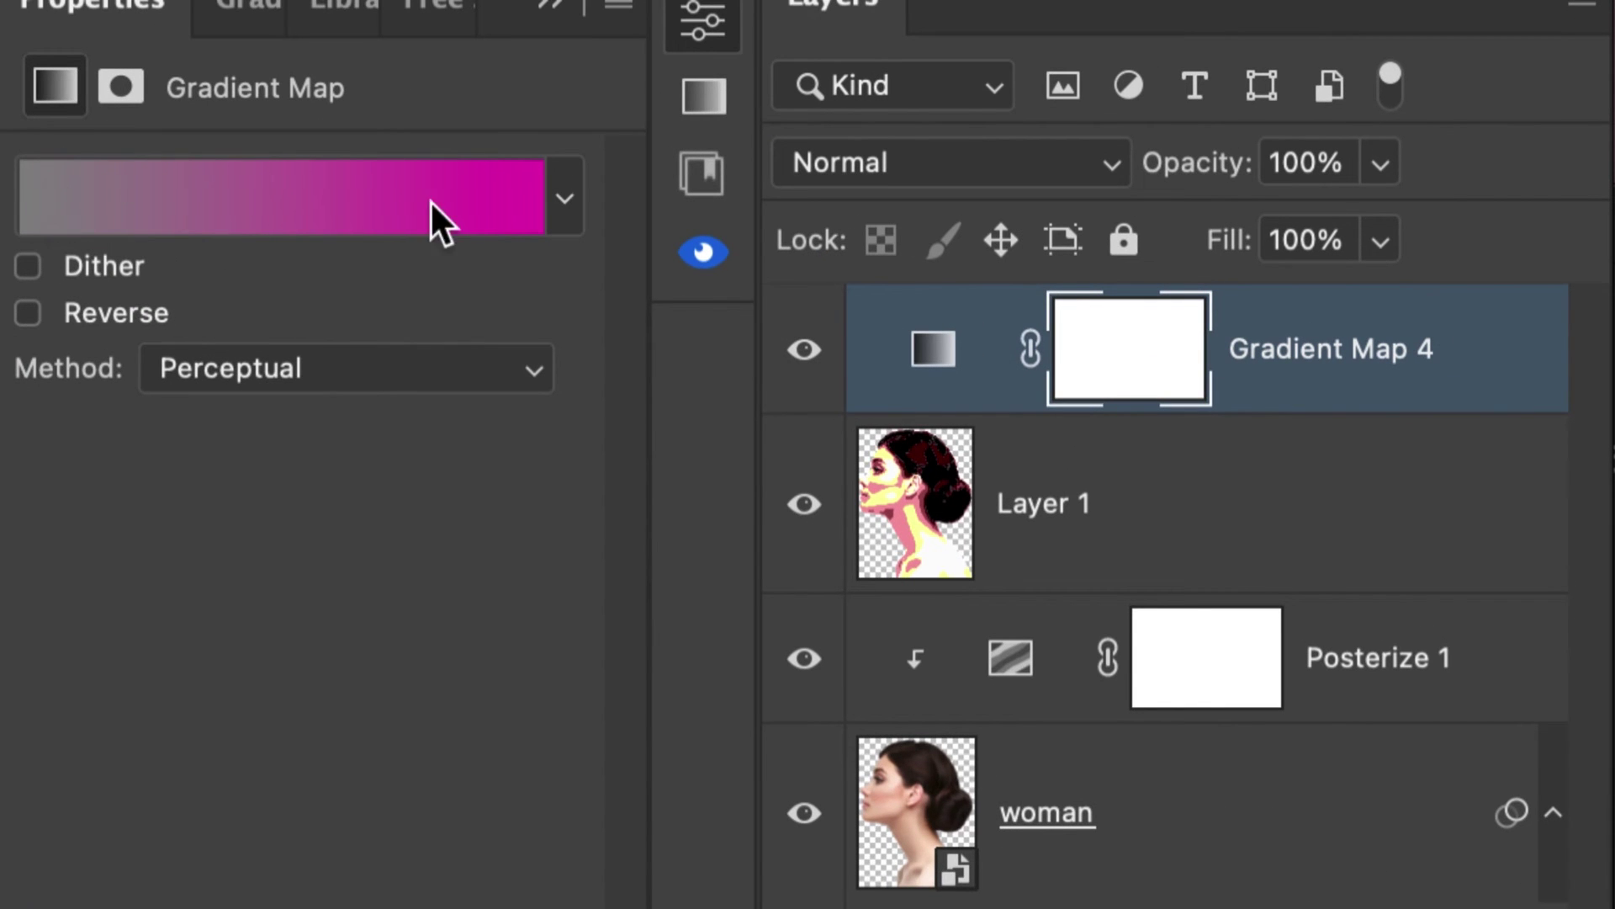
left_click(1304, 409, "alt")
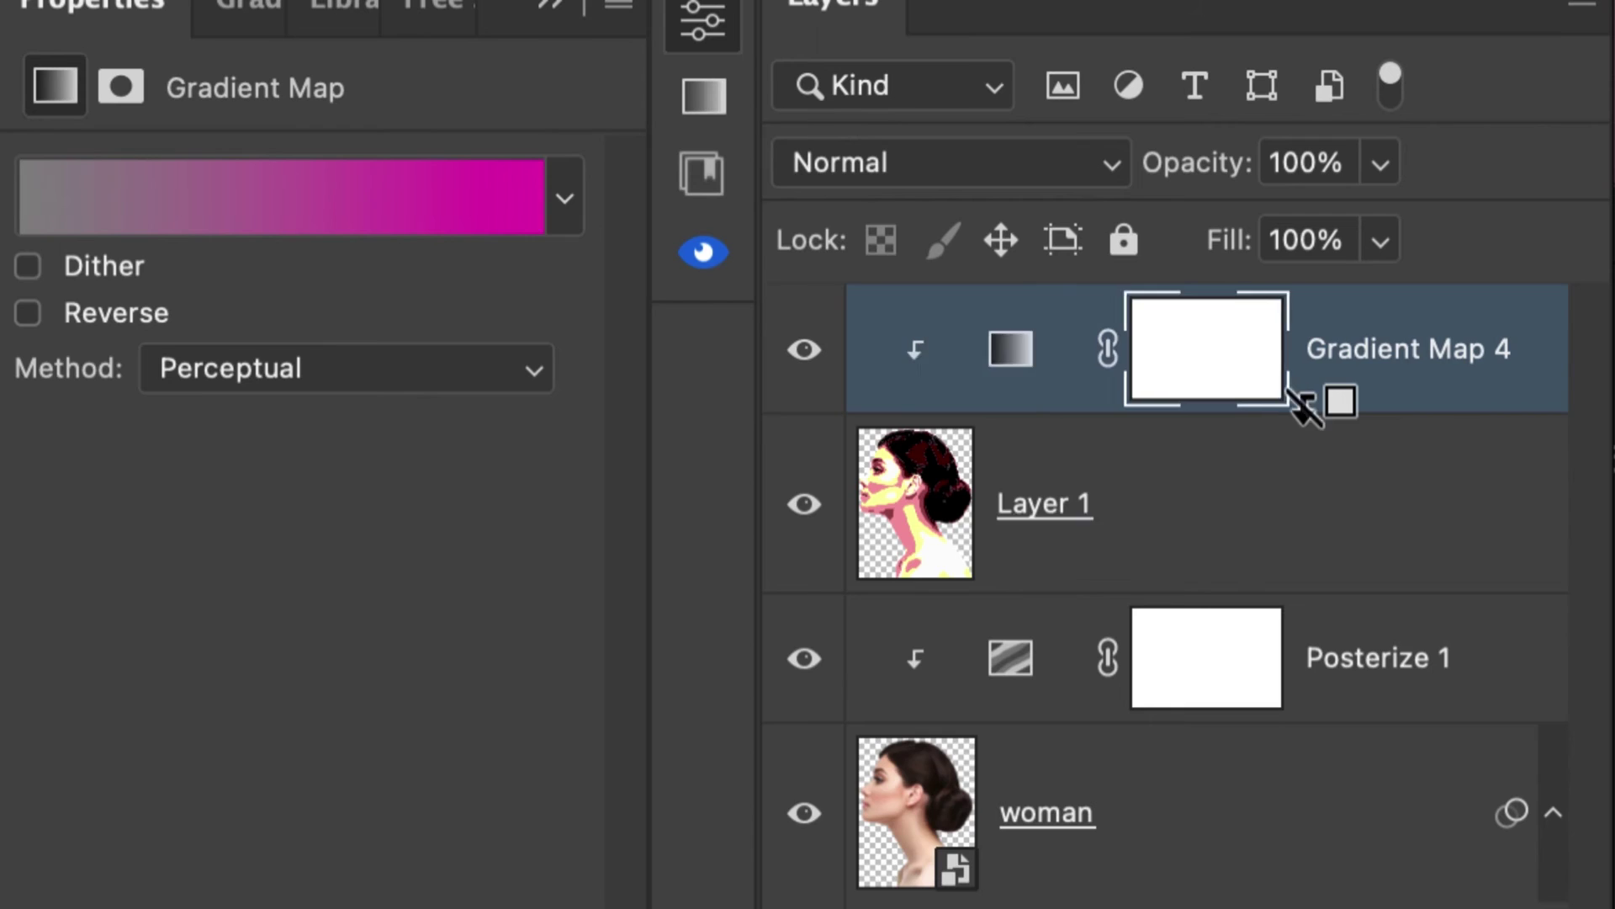
left_click(1139, 559)
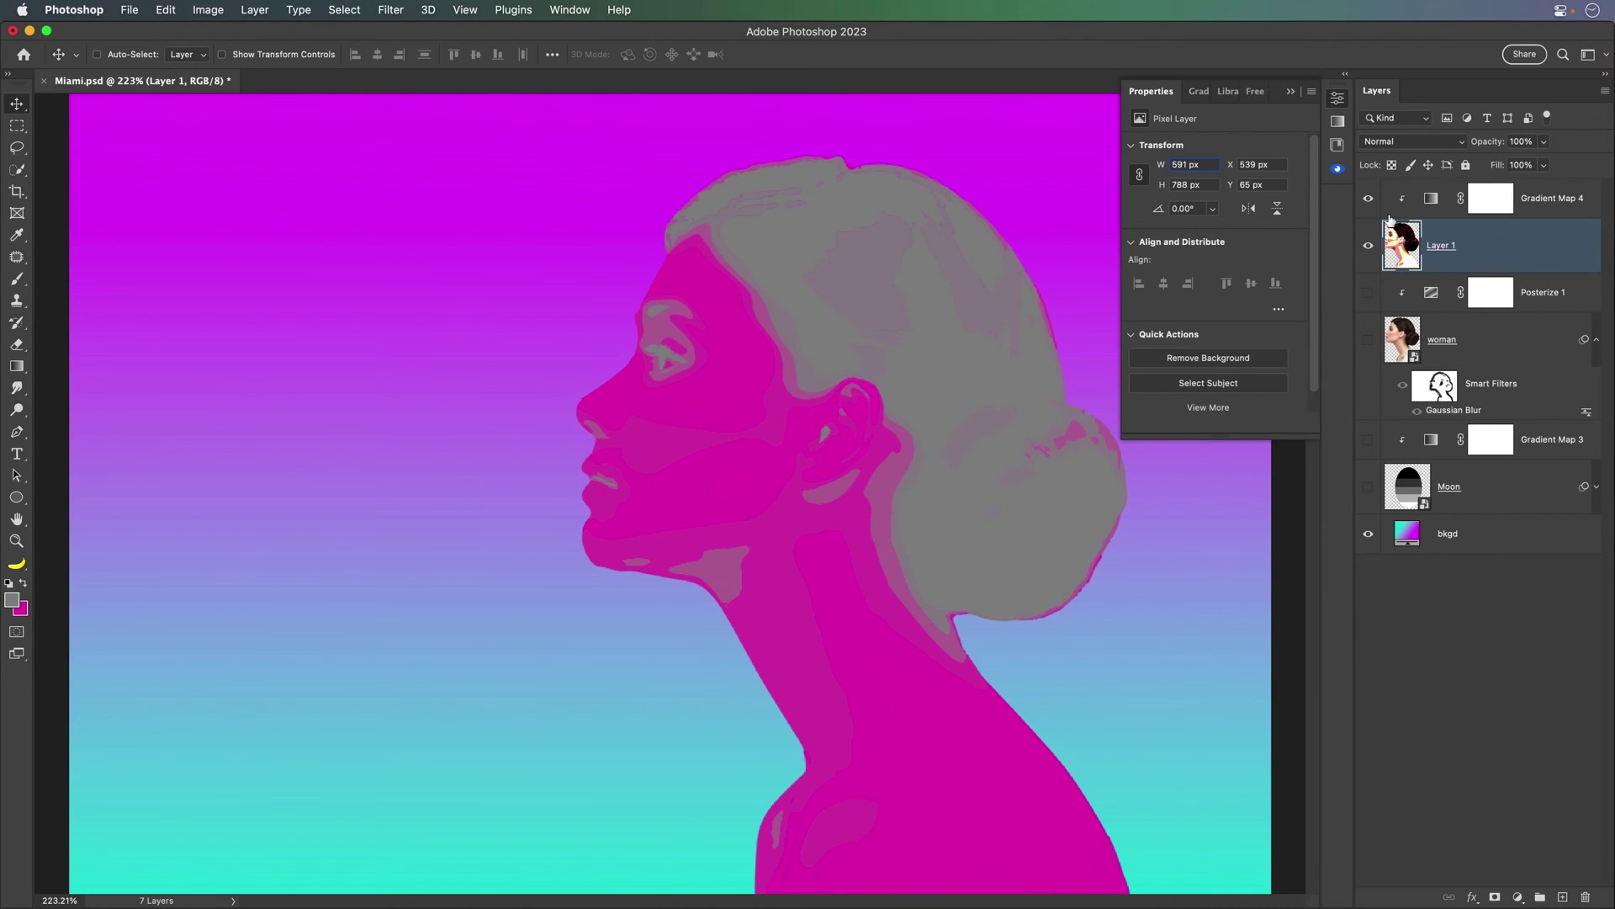
Reverse the Gradient Map 4 gradient and try the Purple_17 and Purple_21 presets on the portrait
left_click(1429, 199)
left_click(1132, 187)
left_click(1176, 153)
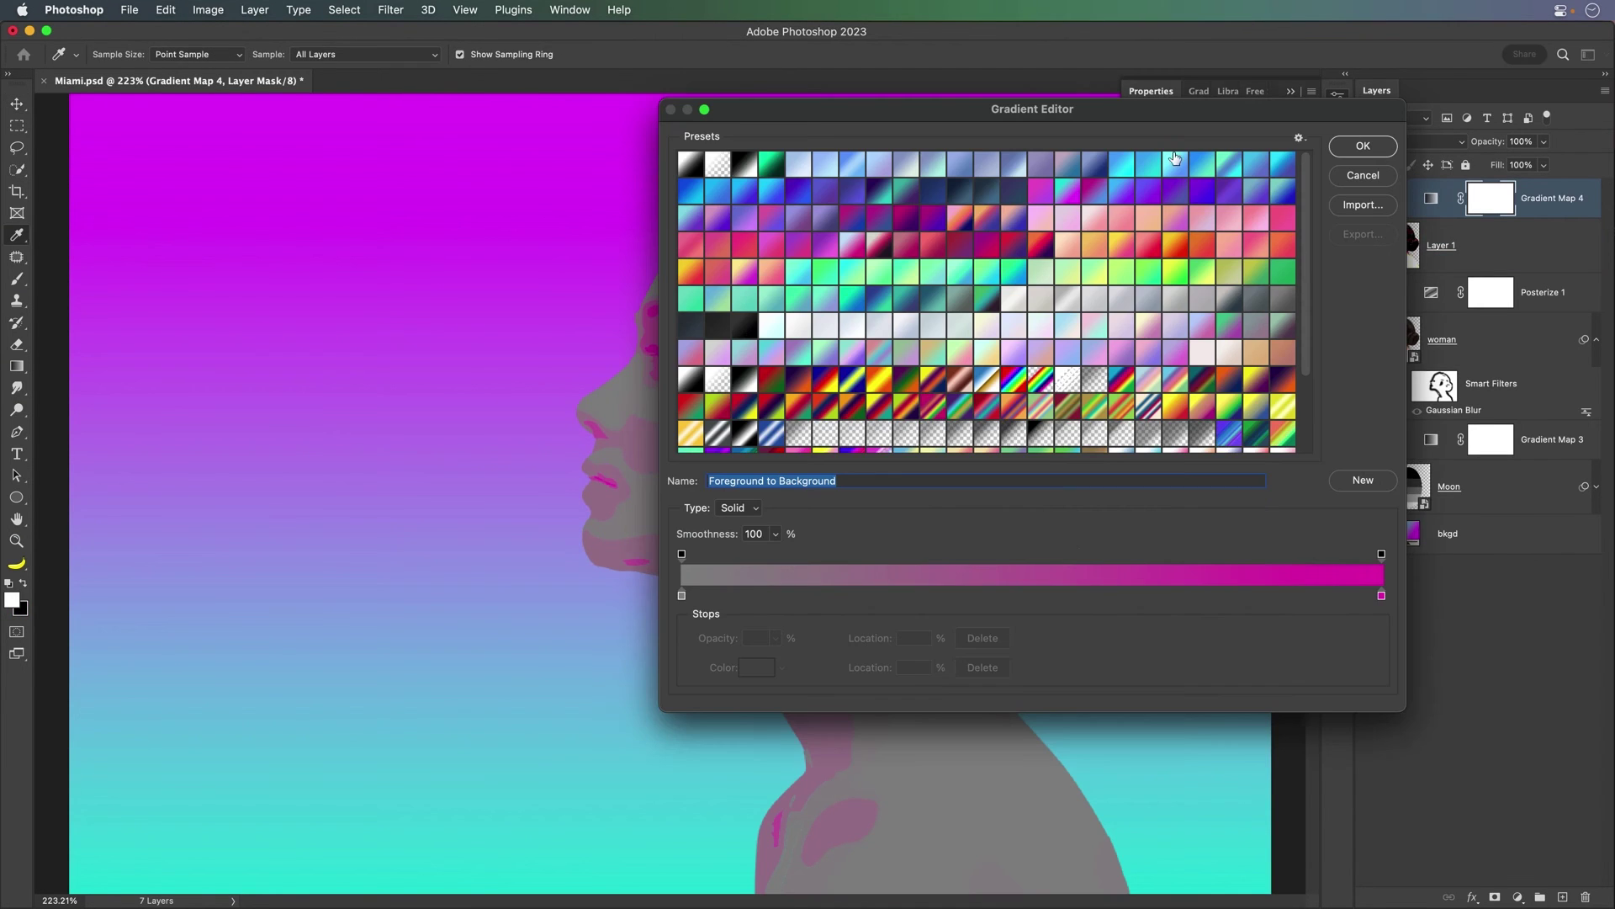
left_click(851, 218)
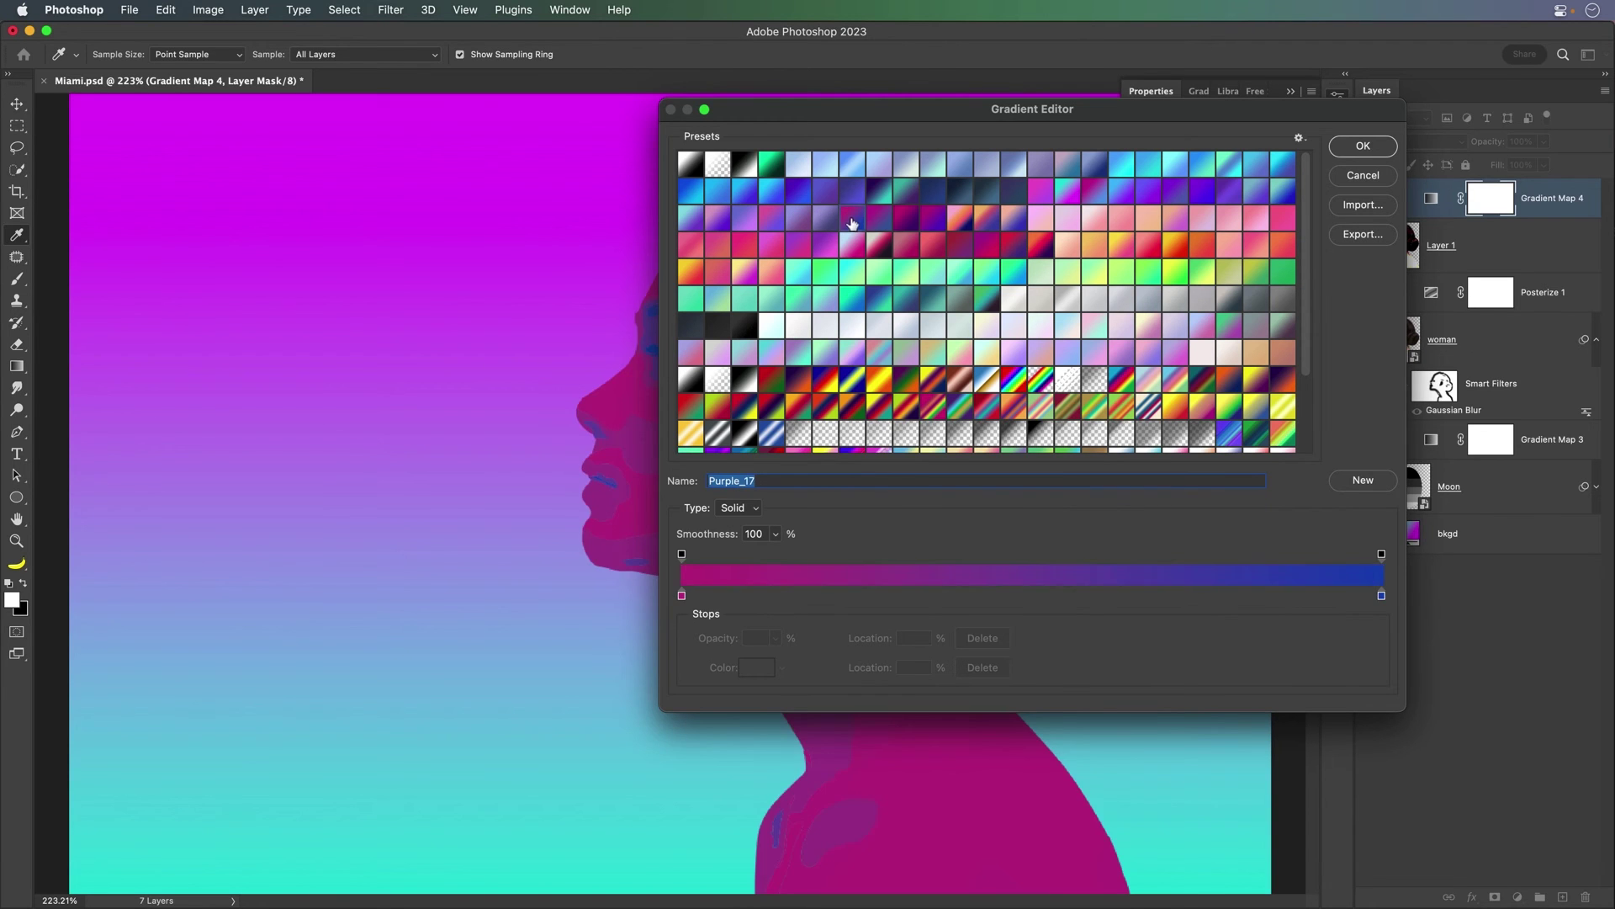
left_click(960, 217)
left_click_drag(801, 112, 917, 97)
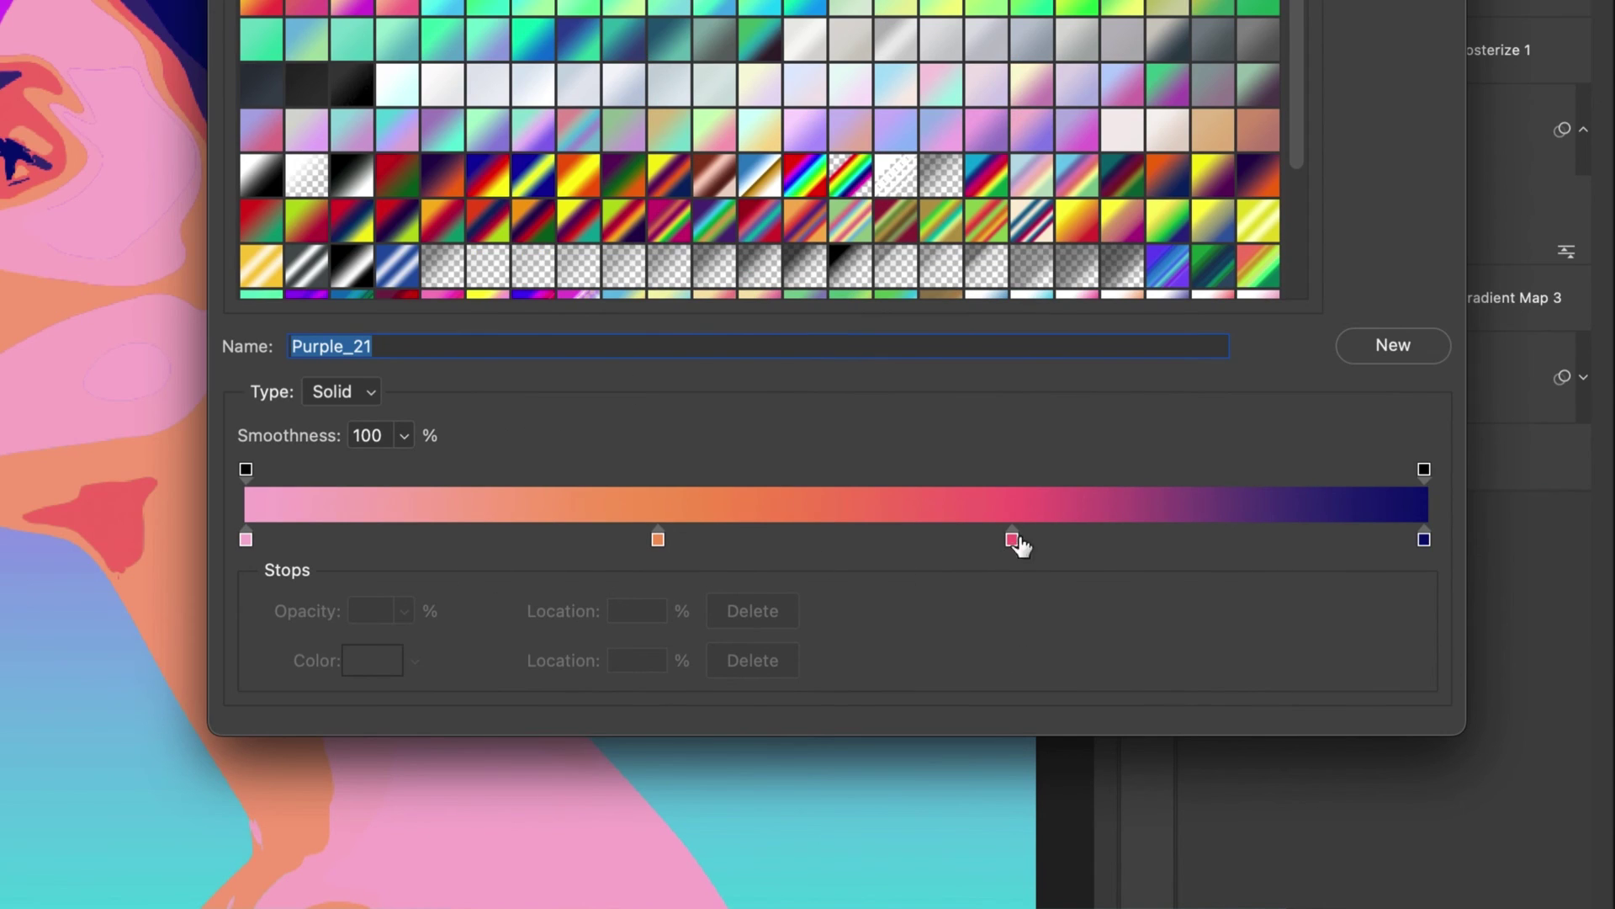
Customize the gradient from white through magenta to navy, setting the stop at 77% to colour 00789f and repositioning the inner stops
left_click_drag(1014, 541, 1010, 545)
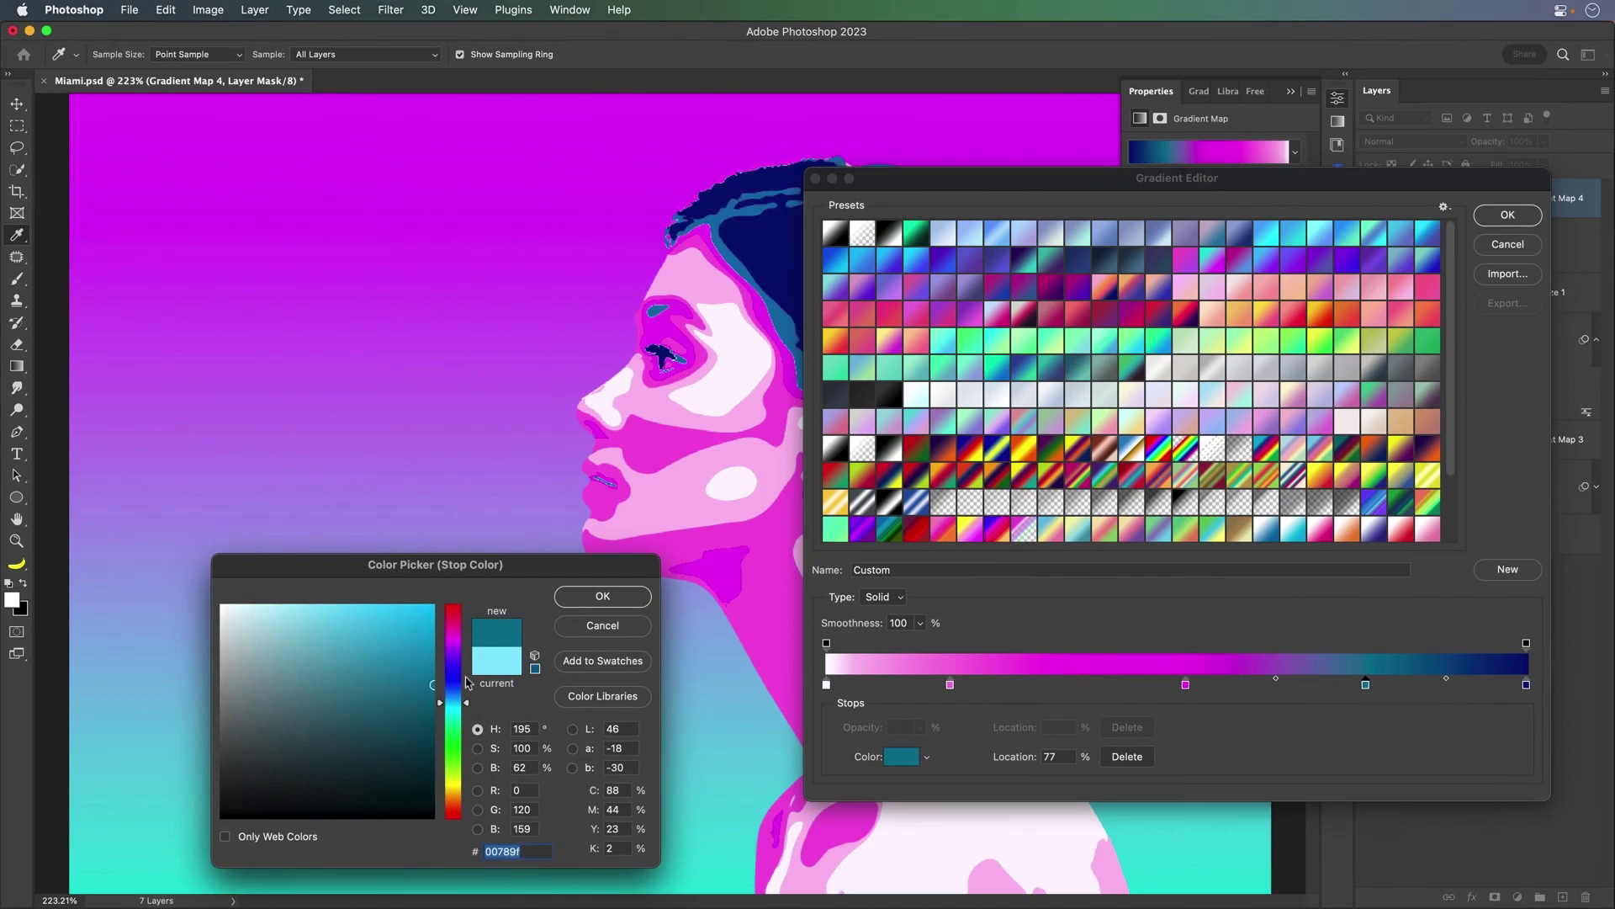
key("Return")
left_click_drag(1364, 686, 1220, 686)
left_click_drag(1099, 686, 1318, 686)
left_click_drag(1015, 180, 1009, 195)
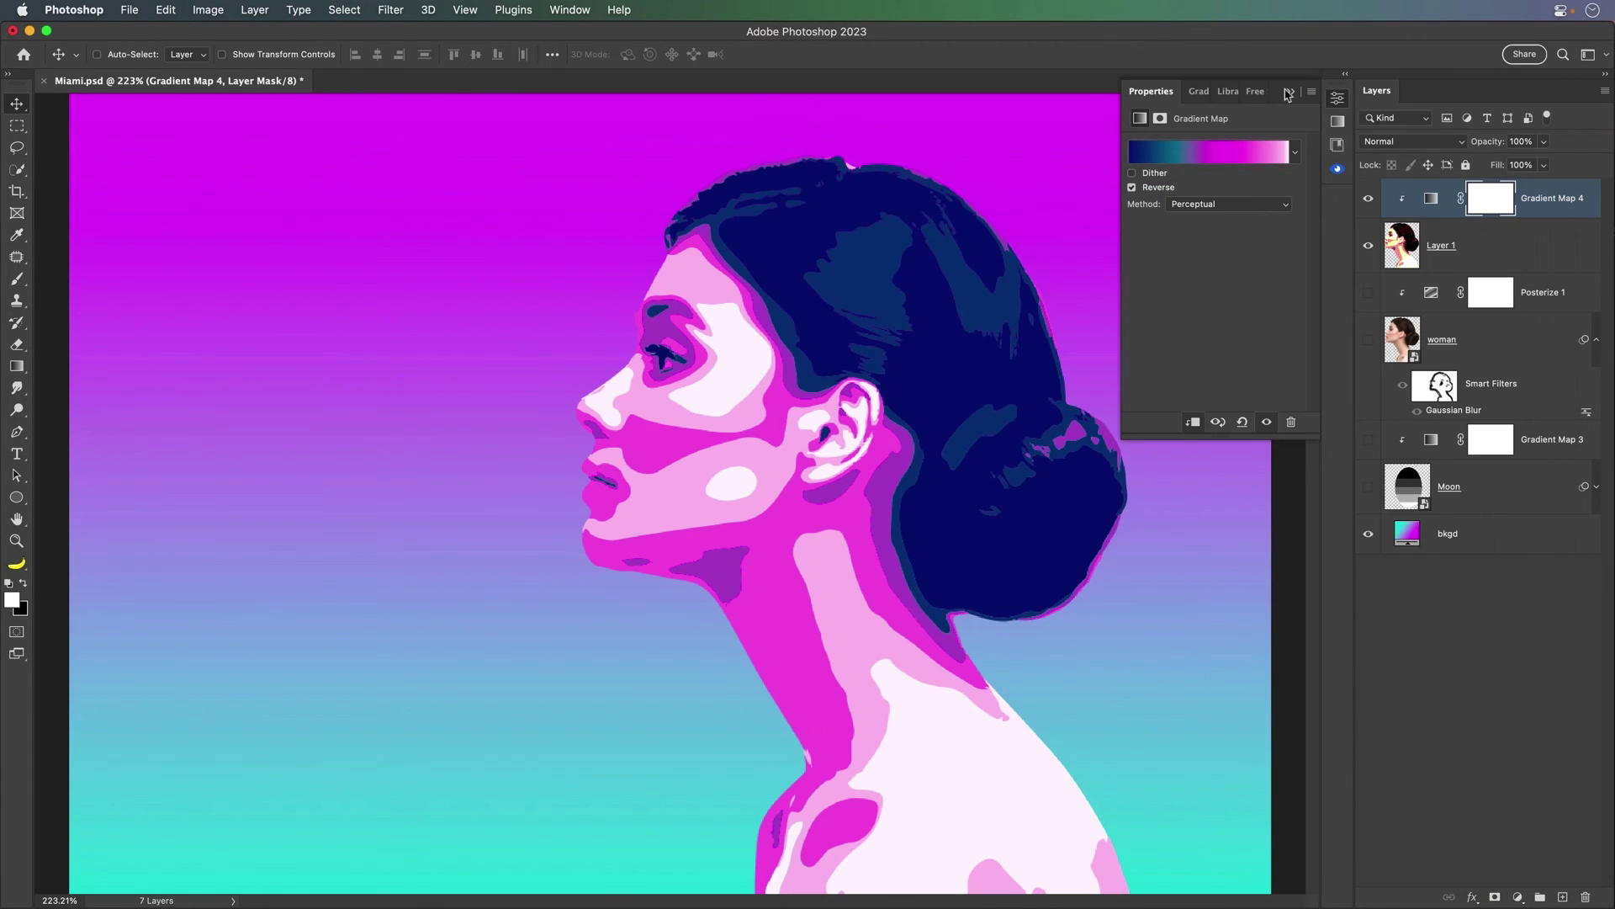
Hide Layer 1 and Gradient Map 4, and make the Moon layer visible and active
left_click(1288, 92)
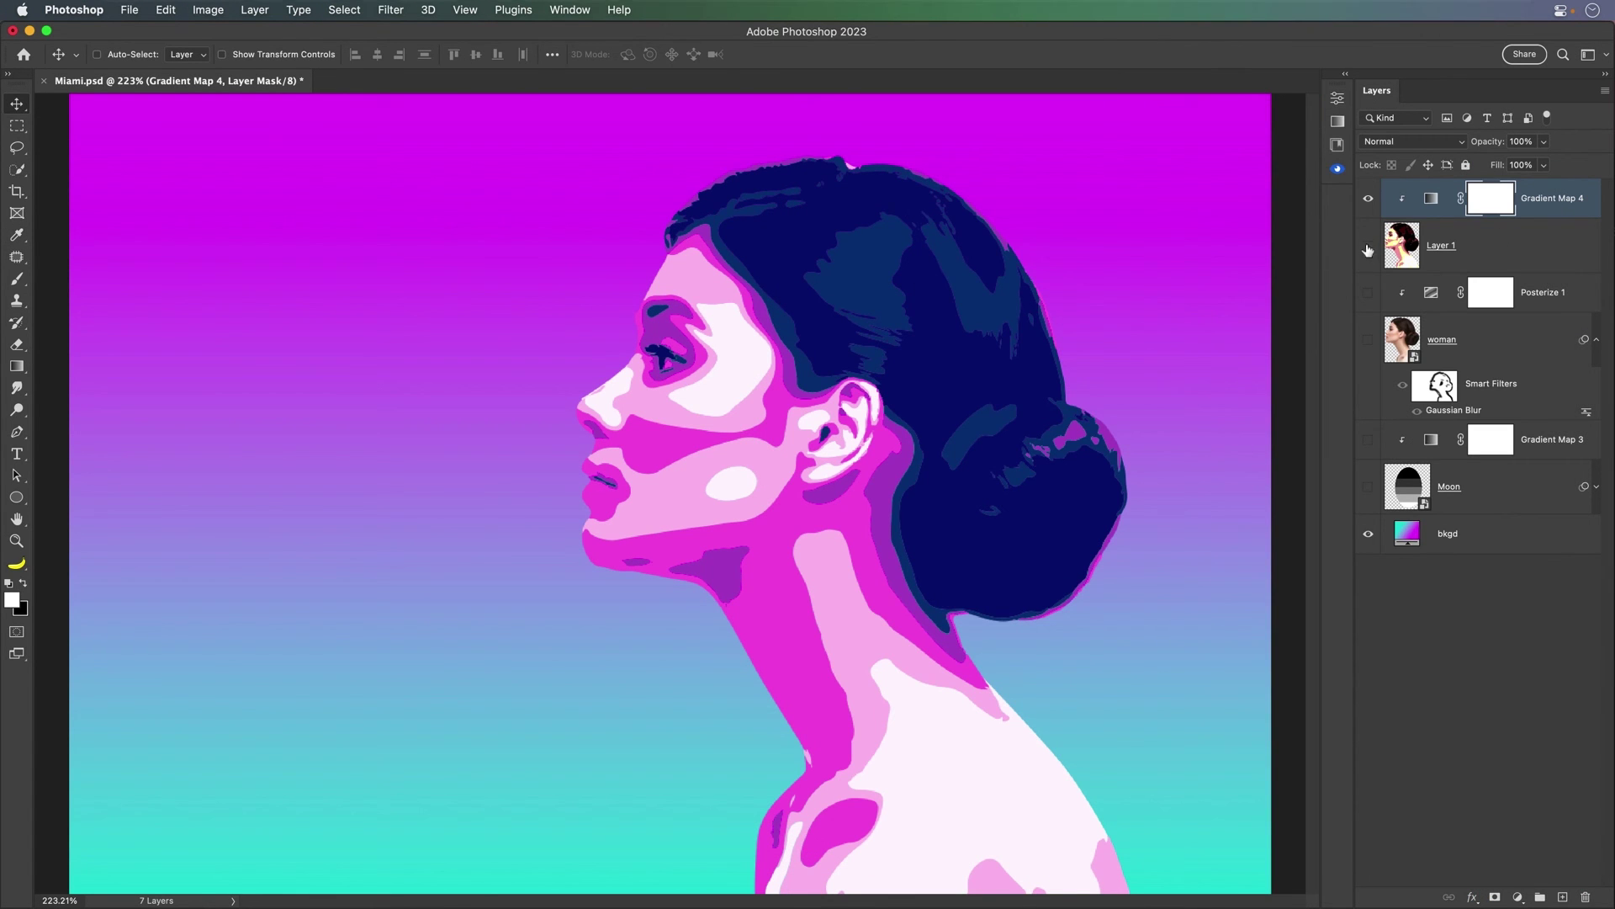
left_click_drag(1368, 250, 1367, 198)
left_click(1368, 493)
left_click(1478, 495)
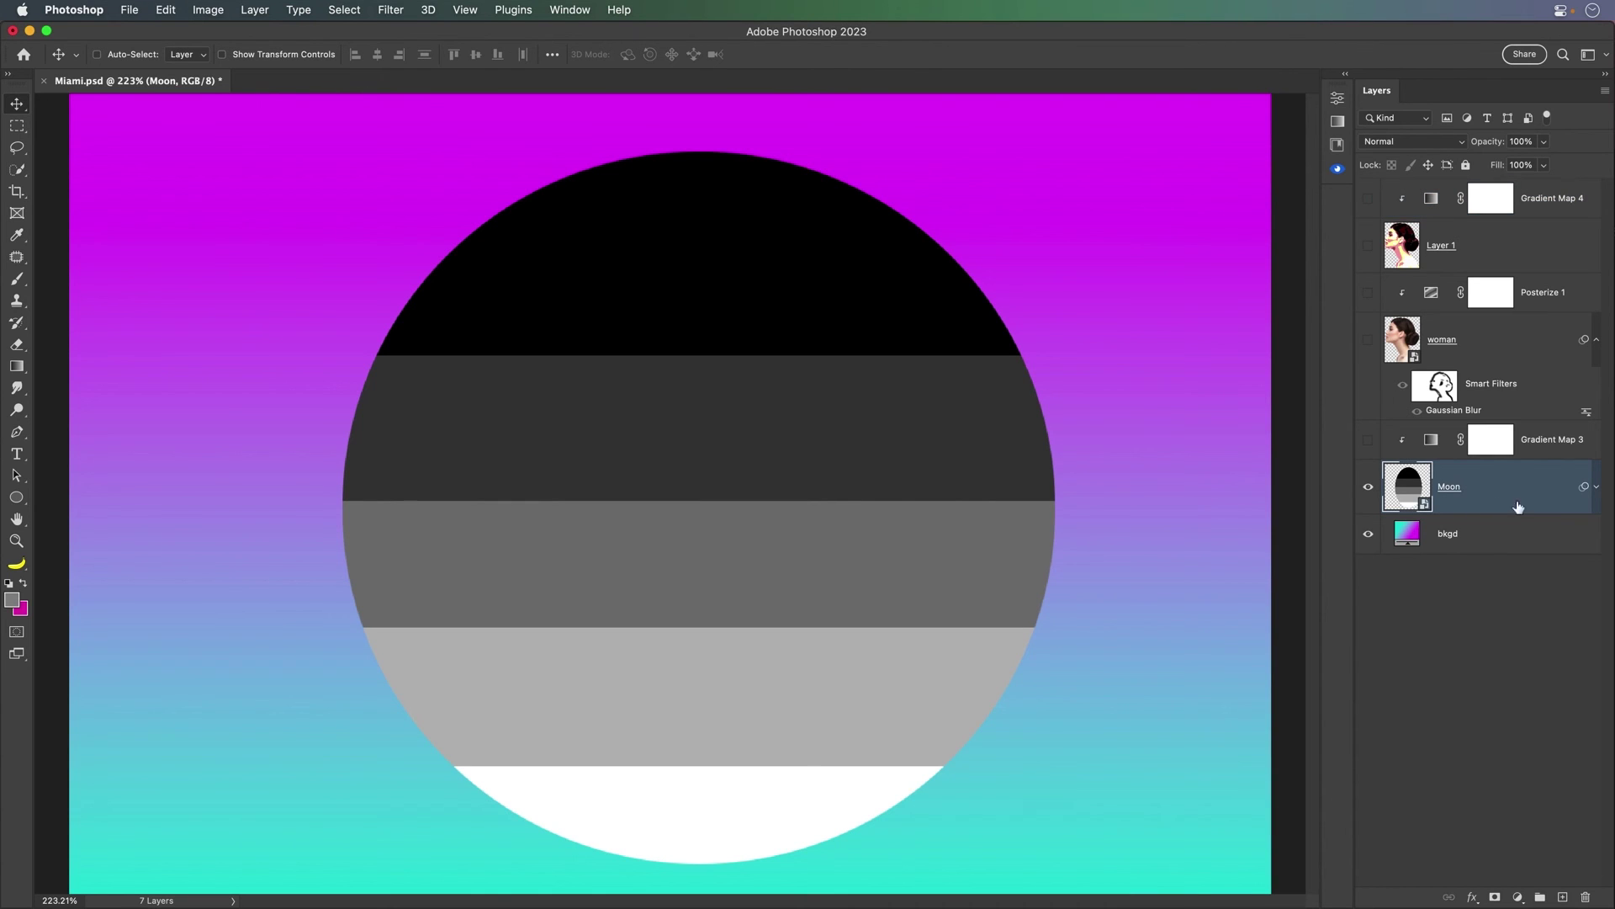
Review the Poster Edges smart filter settings on the Moon layer and compare the moon with the filter off and on
left_click(1597, 488)
double_click(1454, 558)
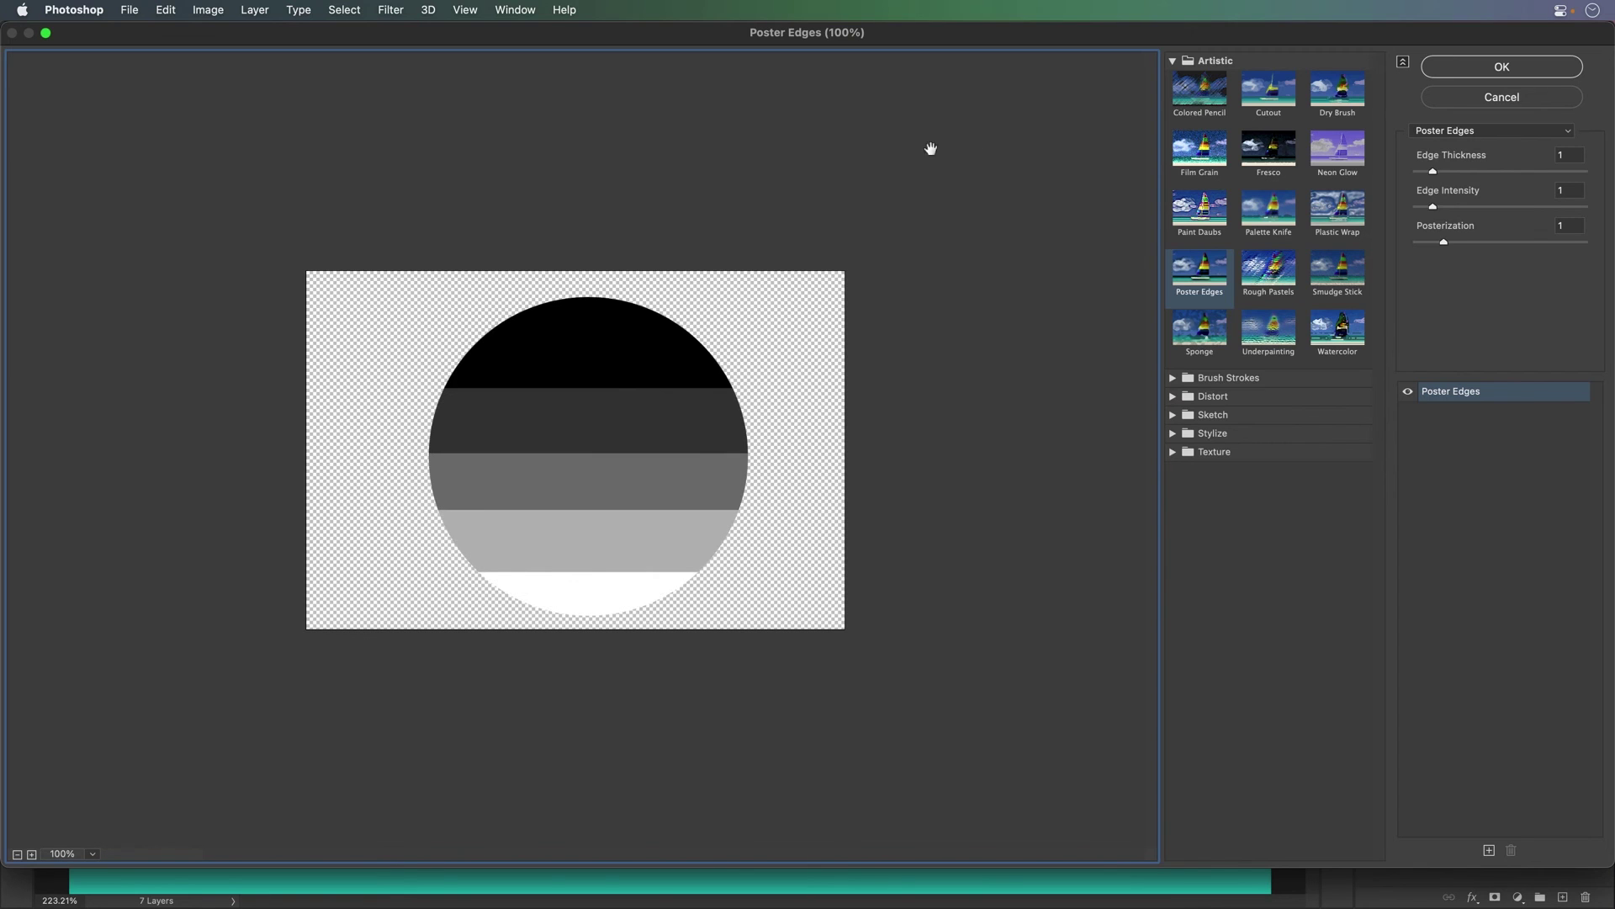
left_click(1199, 273)
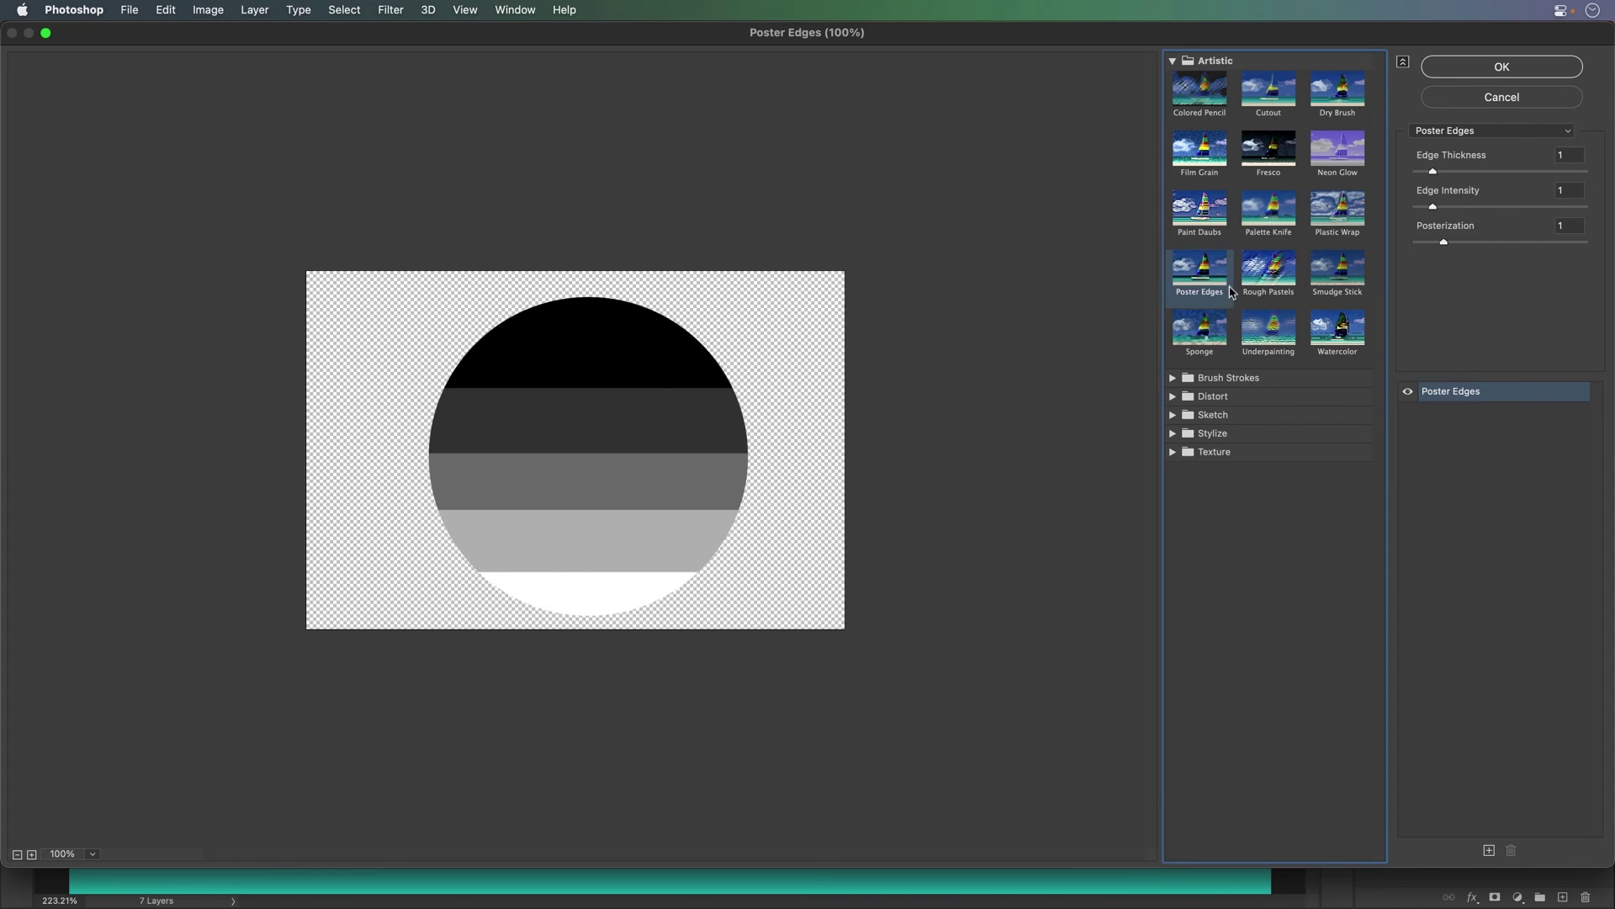
left_click(1487, 61)
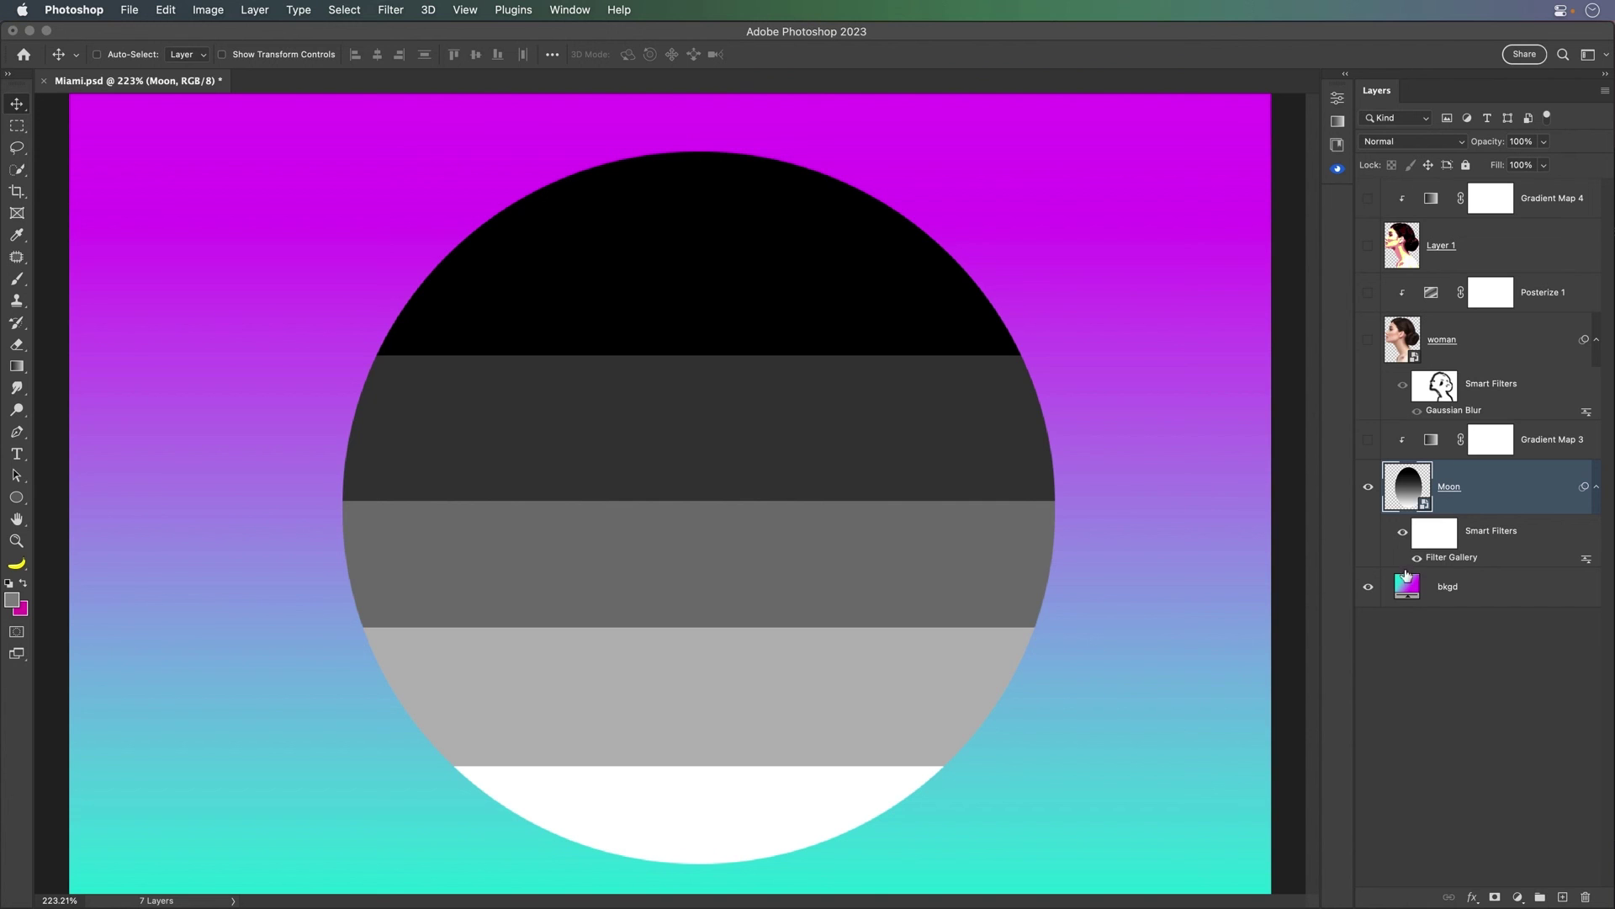
left_click(1416, 559)
left_click(1417, 560)
Show Gradient Map 3 to colour the moon, and bring back the recoloured portrait by showing Layer 1 and Gradient Map 4
left_click(1367, 439)
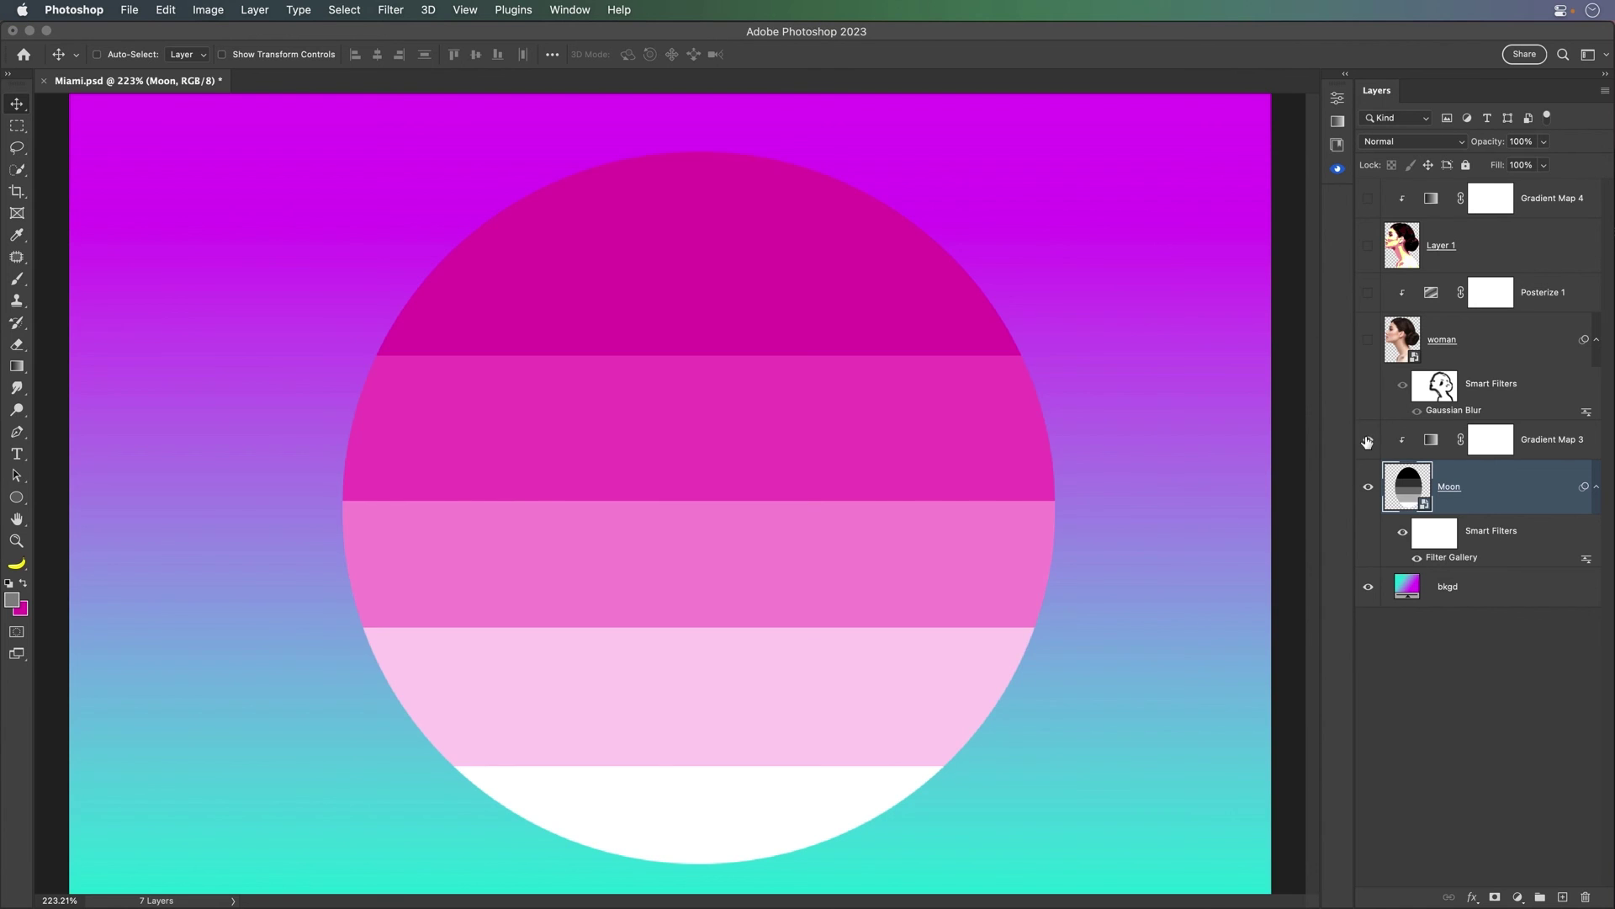
left_click(1596, 340)
left_click(1368, 247)
left_click(1367, 206)
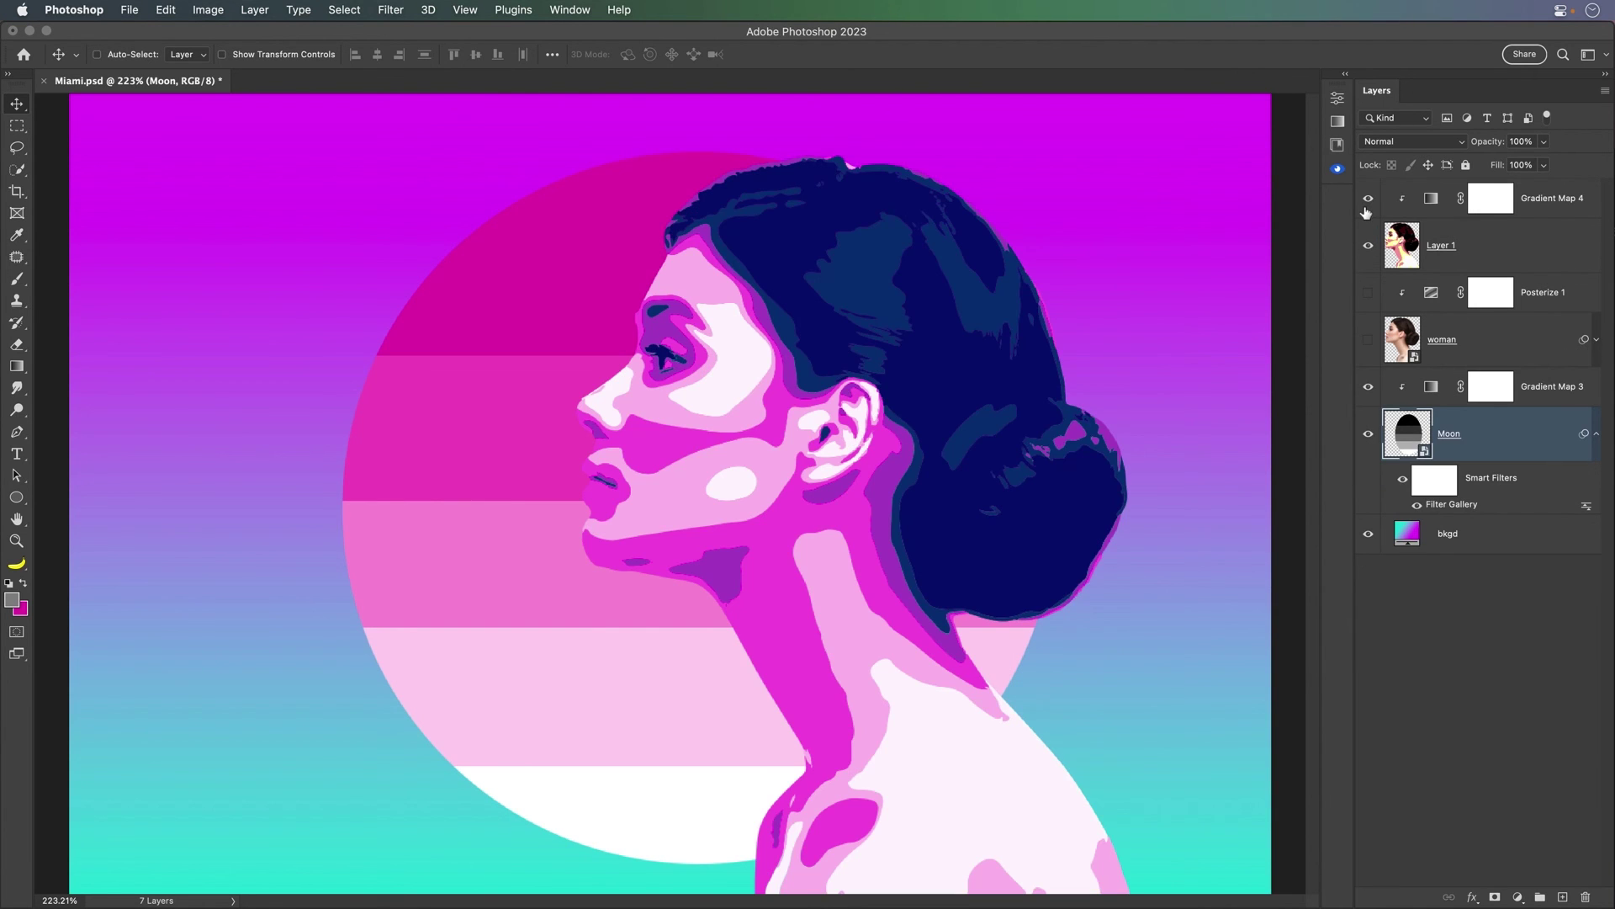